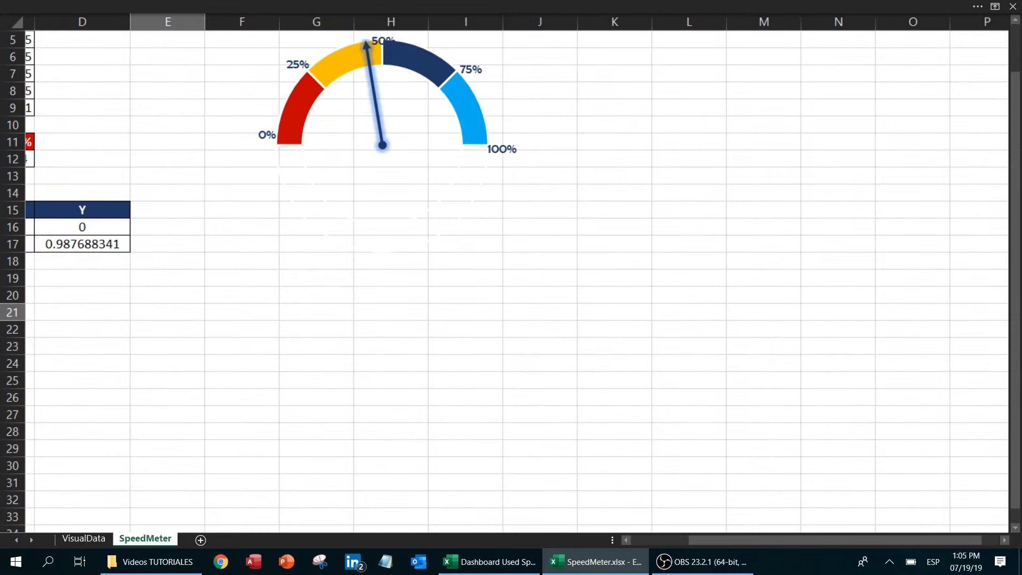
- Examine the percentage scale in B5:B9 and the source range of the gauge chart's doughnut series
scroll(511, 282, "left", 4)
scroll(511, 283, "up", 2)
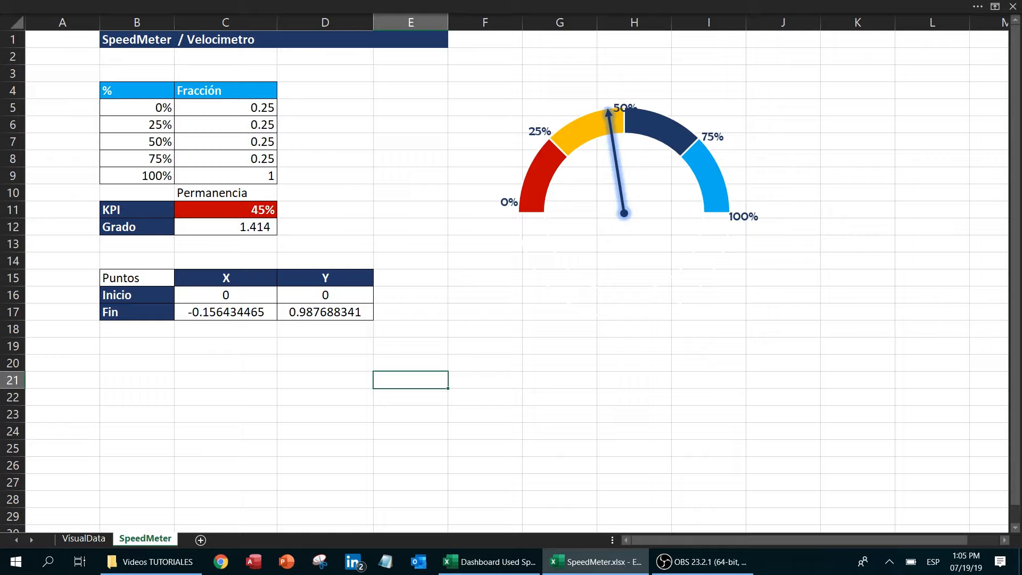
left_click(157, 109)
key("shift+Down")
key("shift+Down")
key("shift+Down")
key("shift+Down")
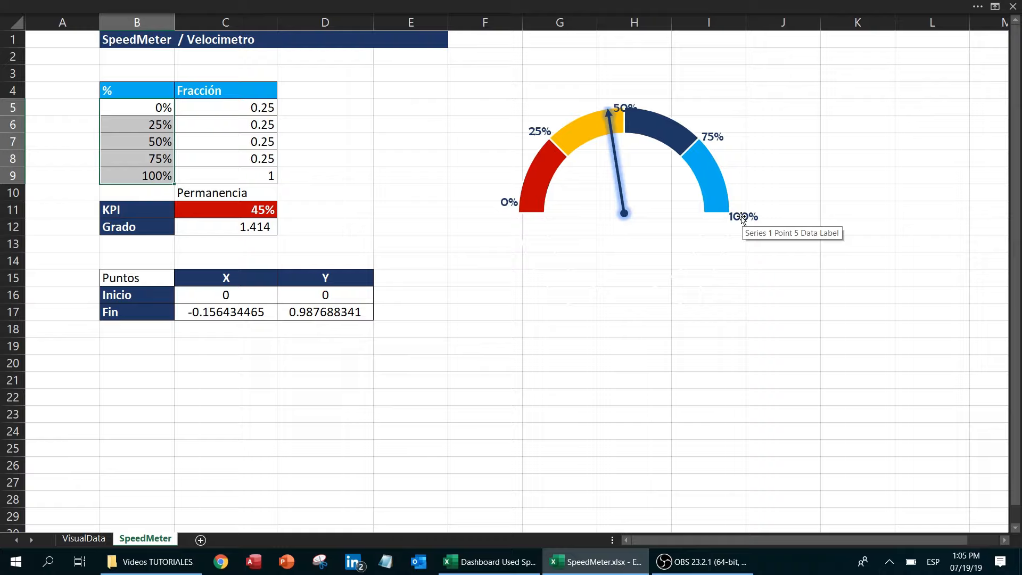
left_click(723, 166)
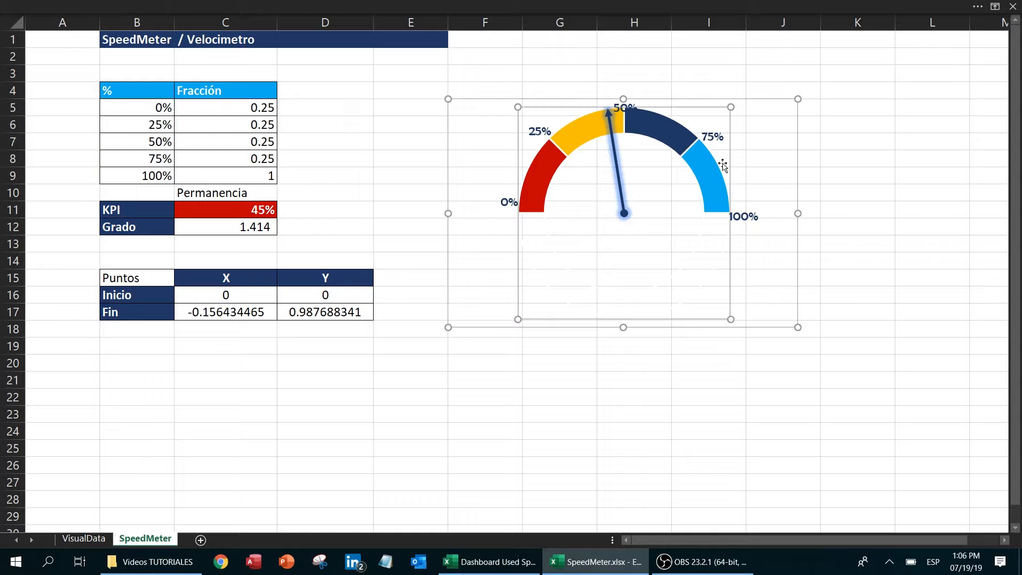
left_click(700, 179)
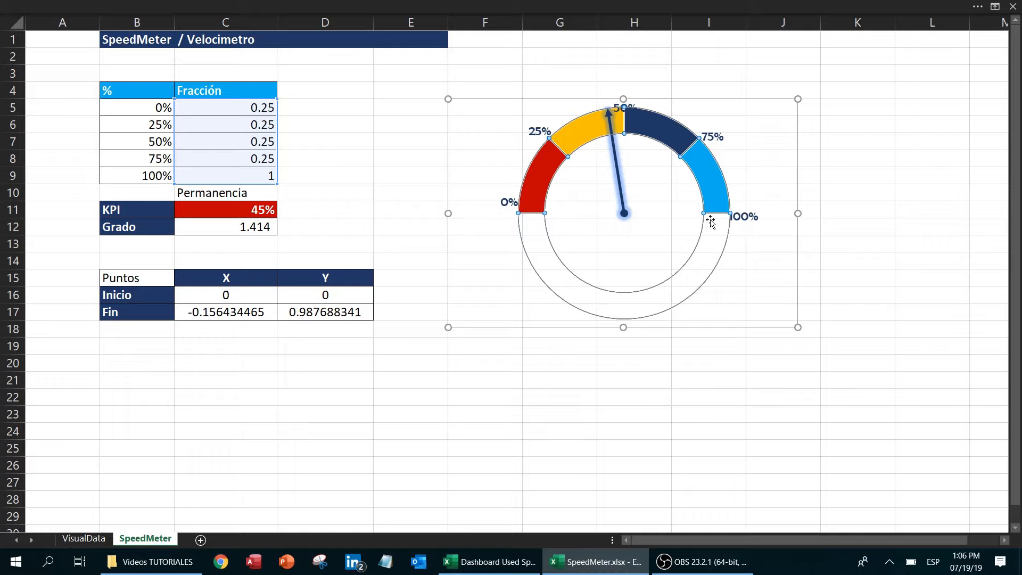
mouse_move(711, 221)
left_click(829, 173)
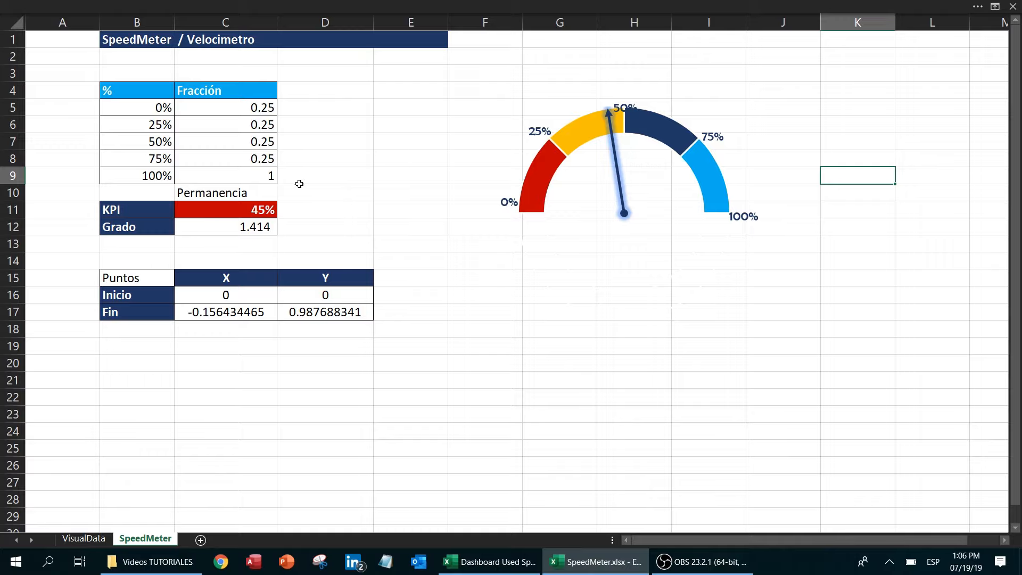
- Test the gauge needle by entering KPI values of 80% and 30% in cell C11
left_click(255, 211)
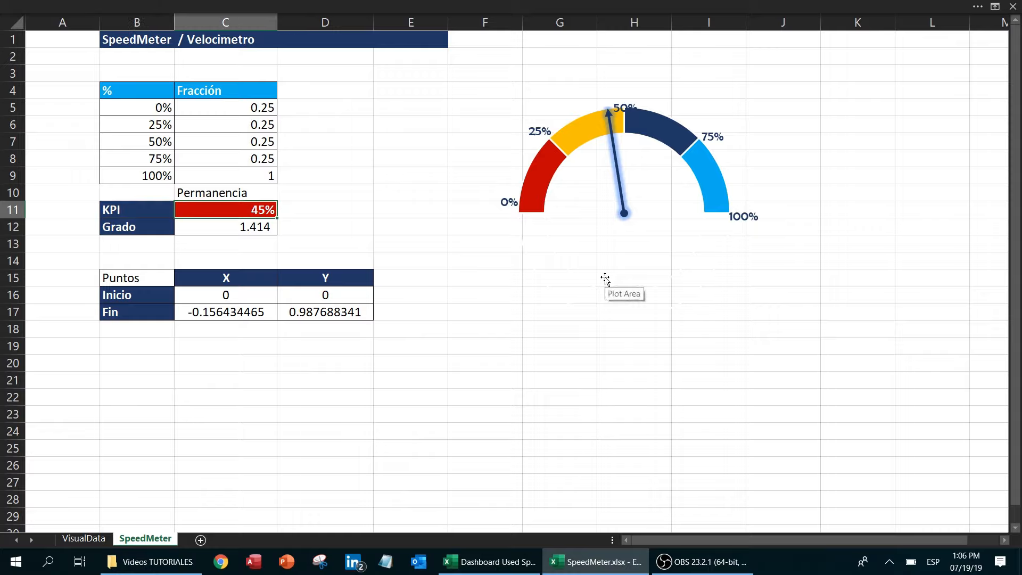
type("80")
key("Return")
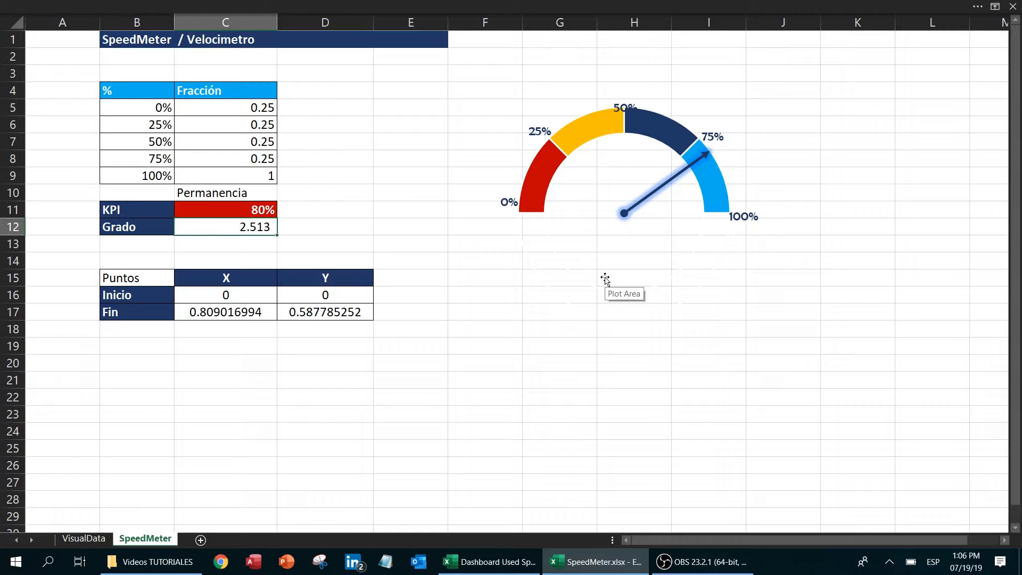
key("Up")
type("30")
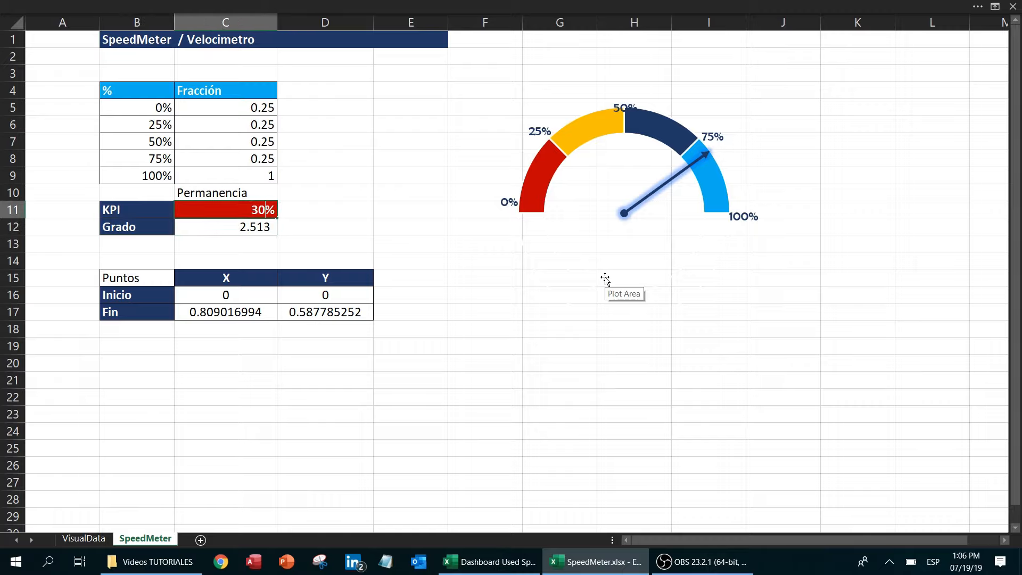
key("Return")
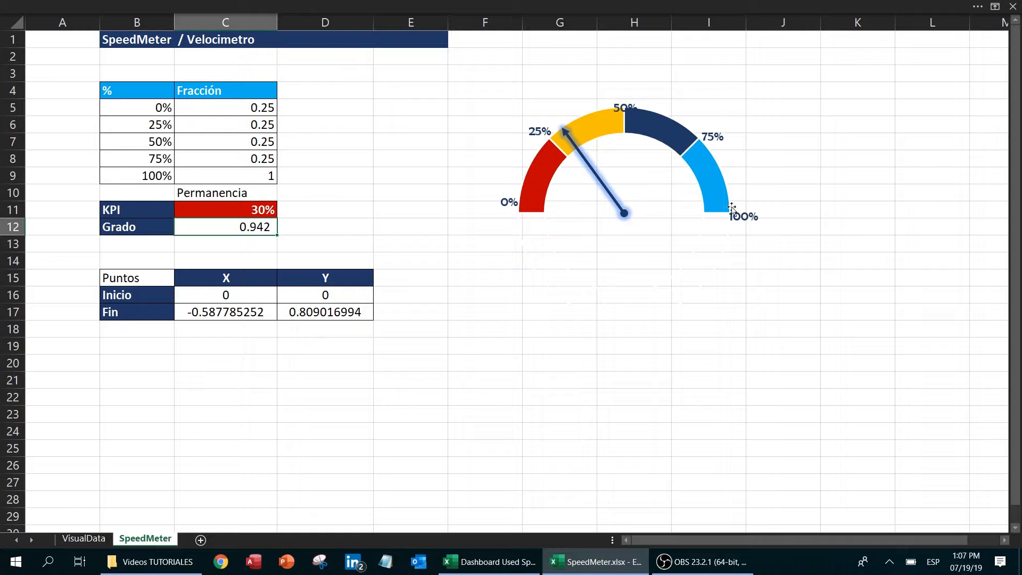
- Inspect which worksheet ranges feed the chart's doughnut ring and its needle series
left_click(679, 146)
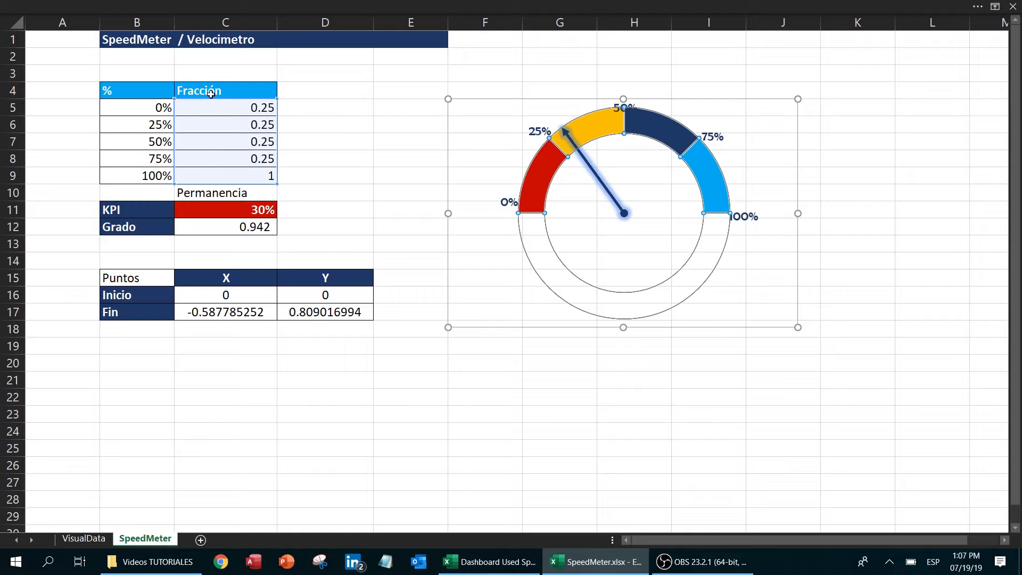
left_click(589, 170)
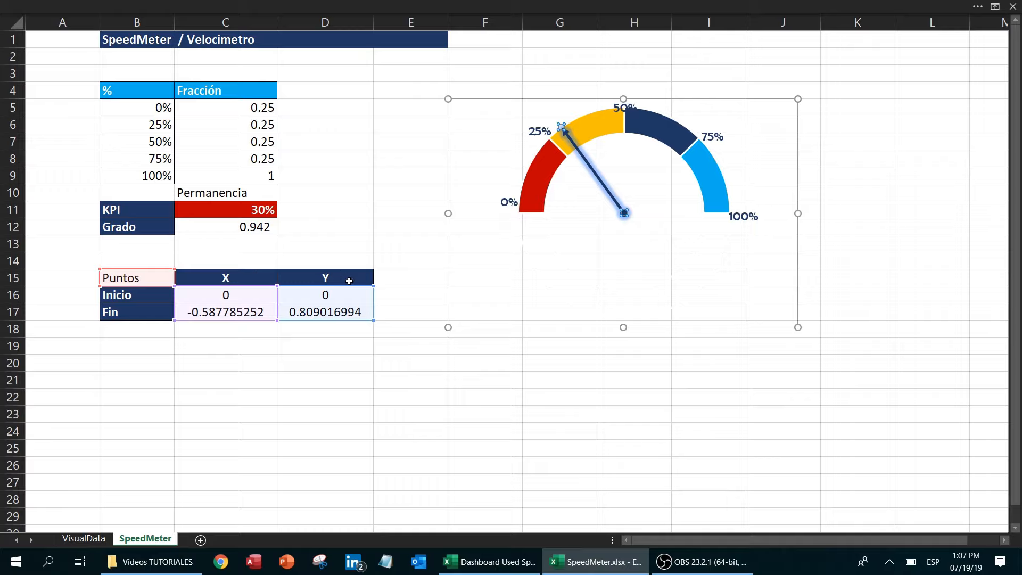
left_click(231, 299)
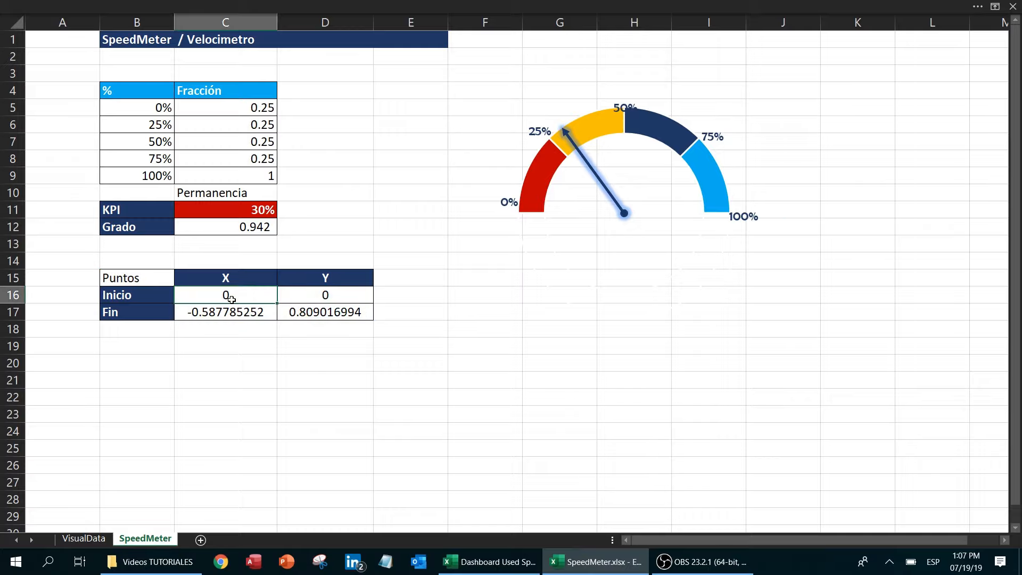
- Show the formula bar for the SpeedMeter worksheet
left_click(385, 4)
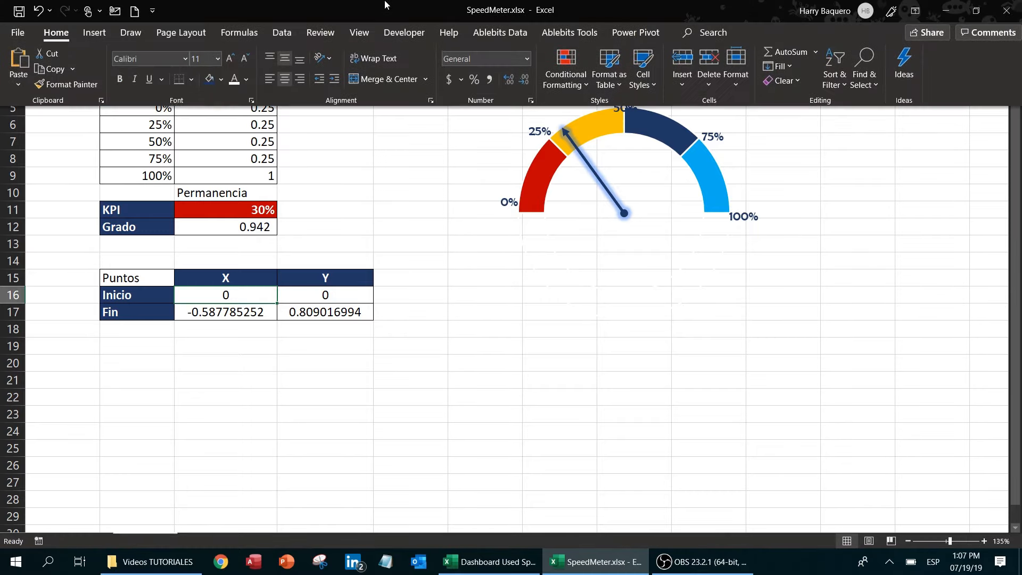
left_click(373, 29)
left_click(232, 62)
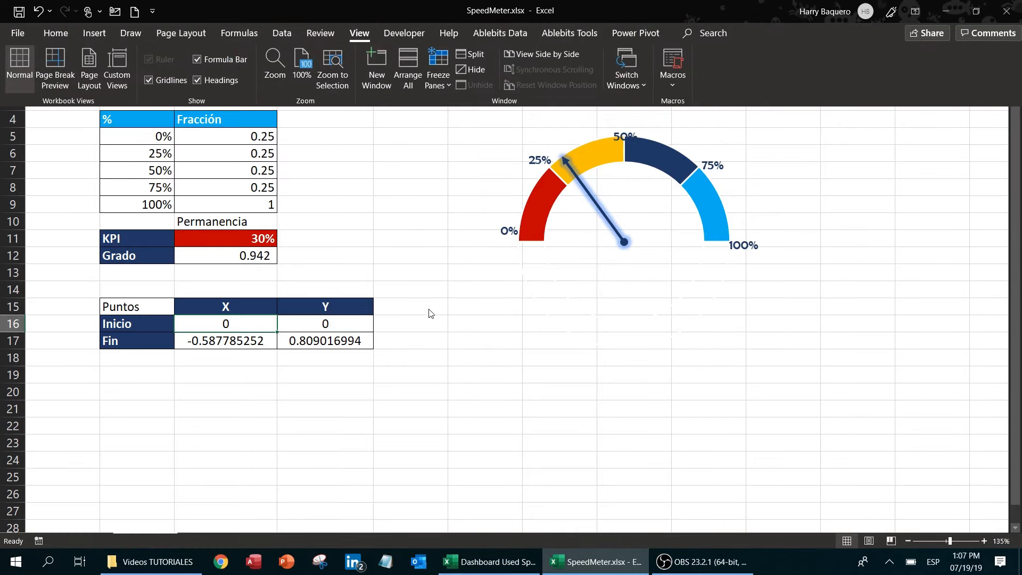
left_click(459, 316)
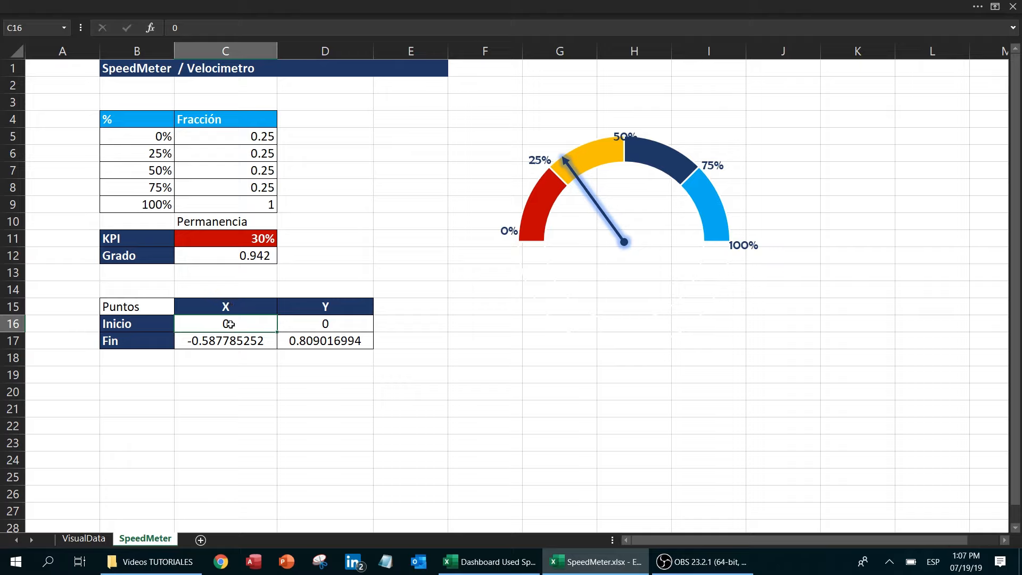
- Examine the X and Y contents of the needle's start and end points in C16:D17, including the C17 formula's references
key("Right")
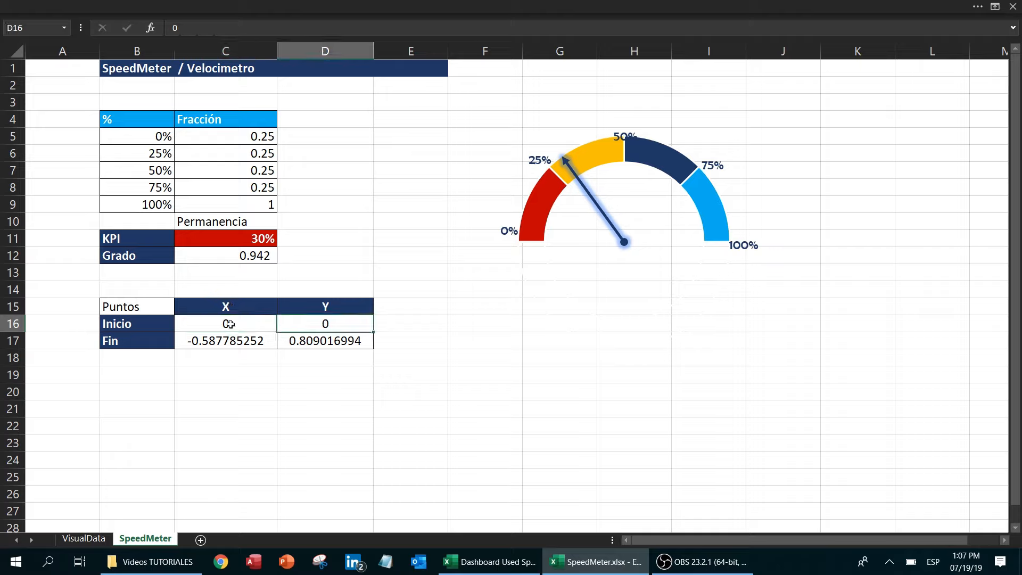
key("Left")
key("Down")
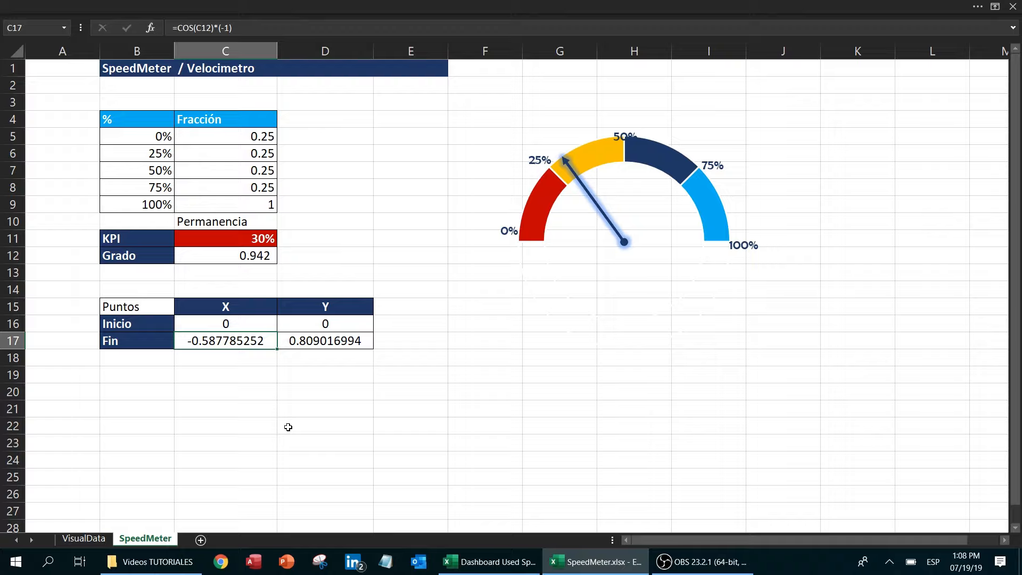
key("Right")
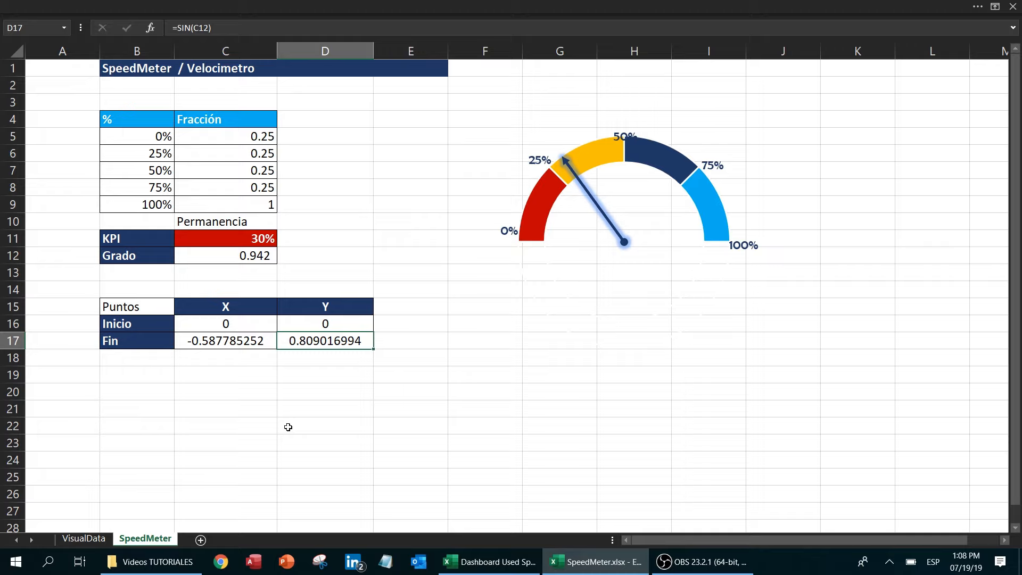
key("Left")
key("Right")
key("Left")
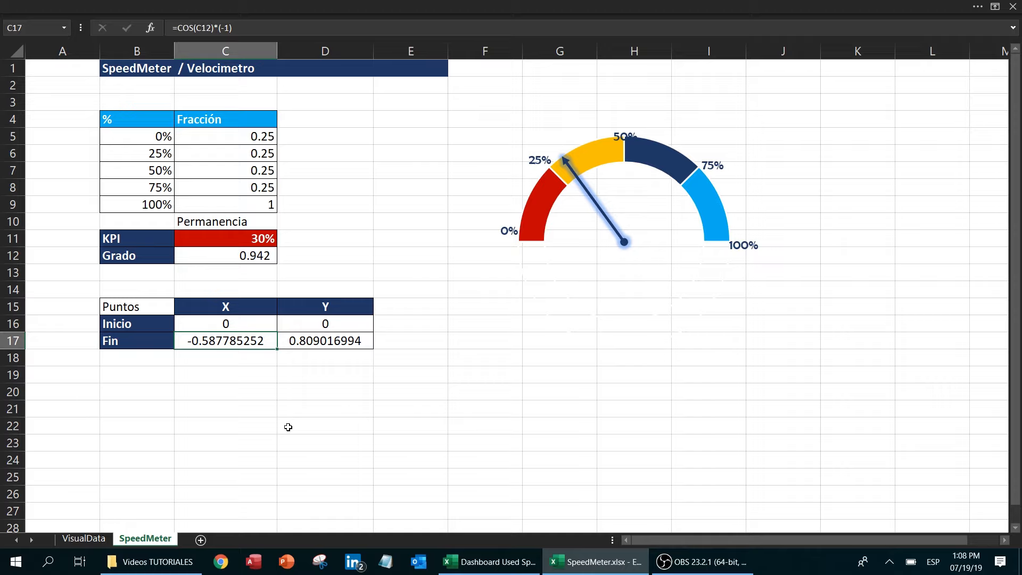
key("F2")
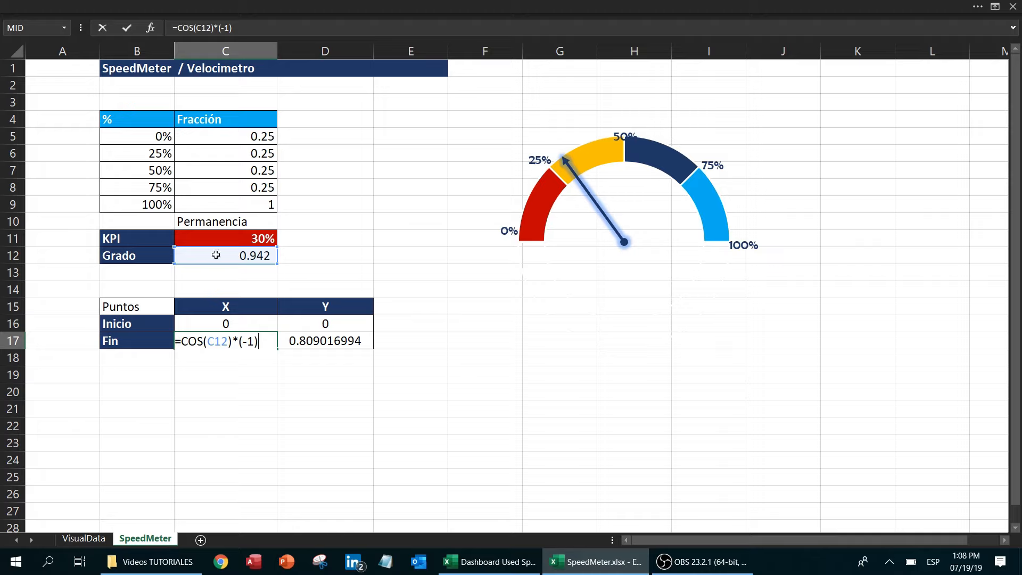
key("Return")
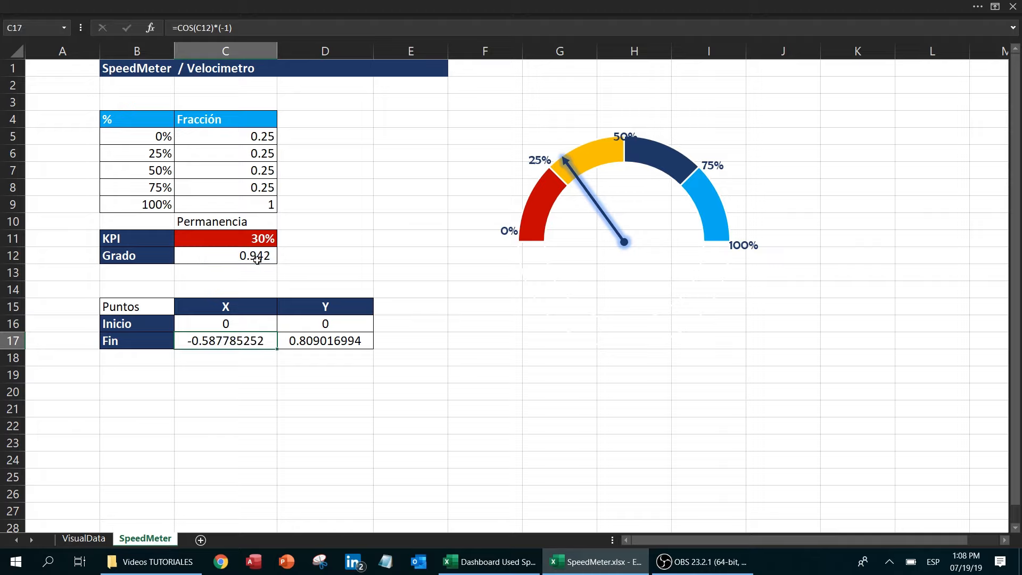
- Inspect the formula behind the Grado value in C12 and leave it unedited
key("Up")
key("Up")
key("Up")
key("Up")
key("Up")
key("Up")
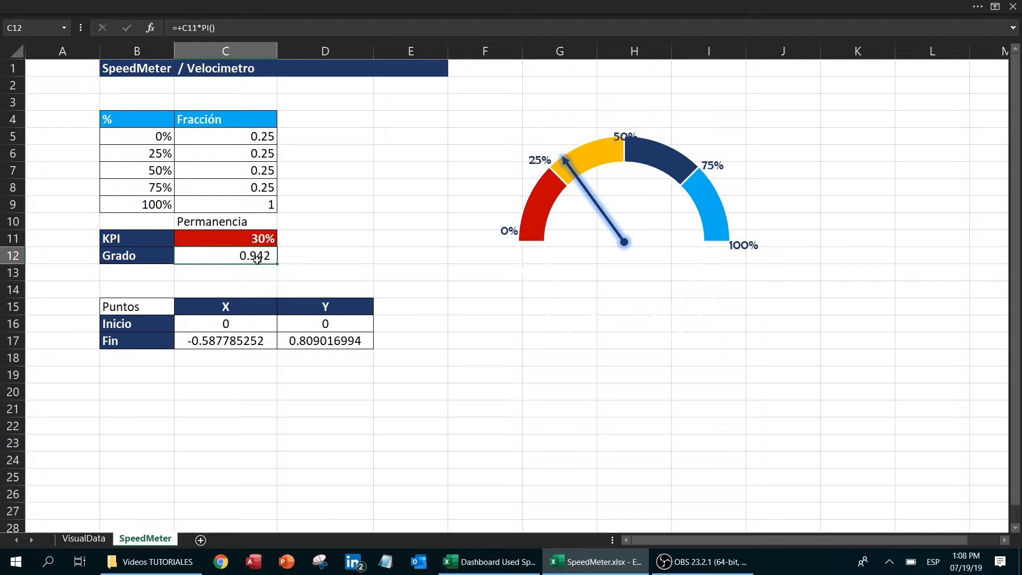
double_click(257, 260)
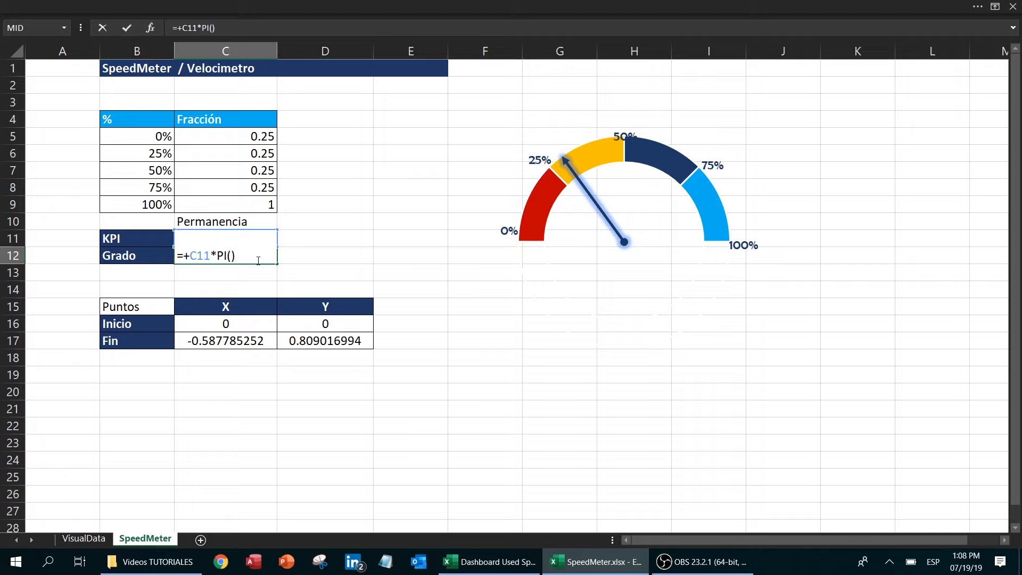
key("shift+Return")
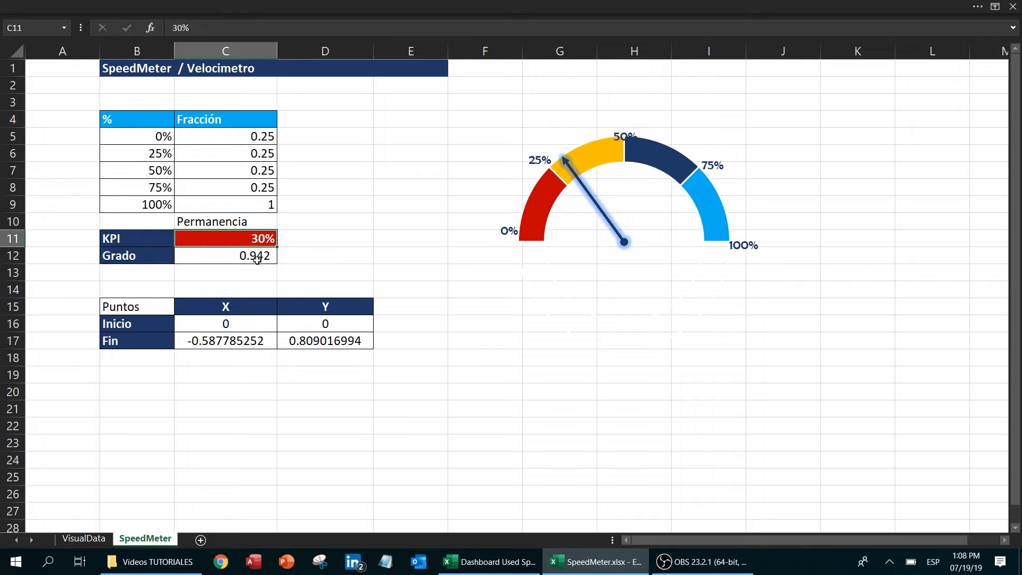
- Try a KPI of 60% in cell C11 and replace it with 75%
type("60")
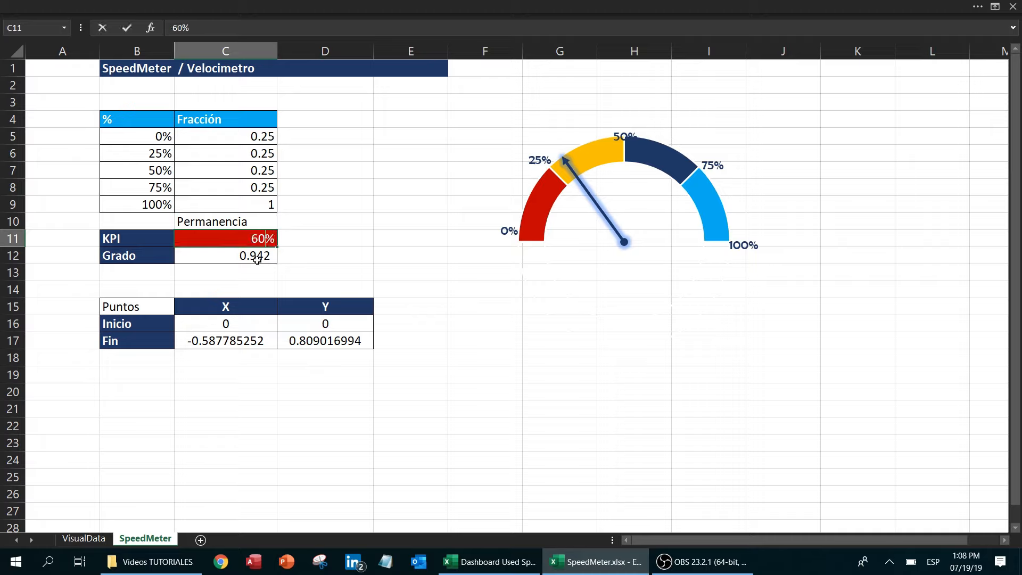
key("Return")
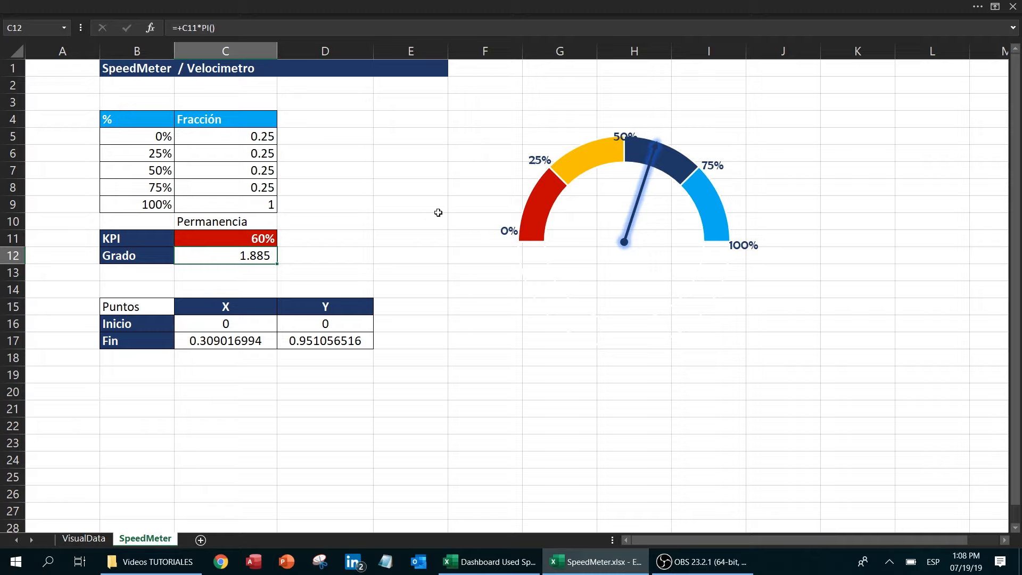
left_click(254, 239)
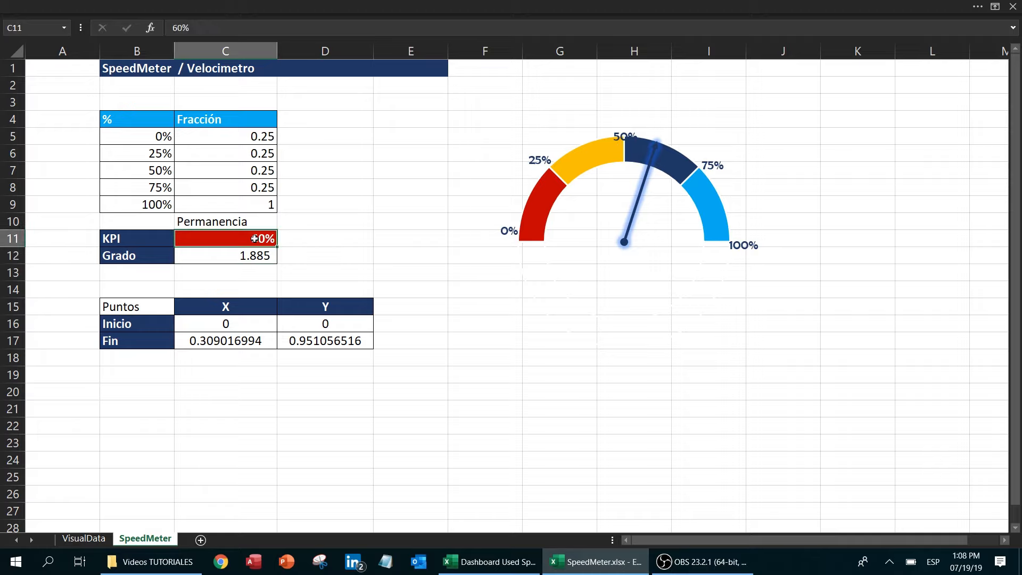
type("75")
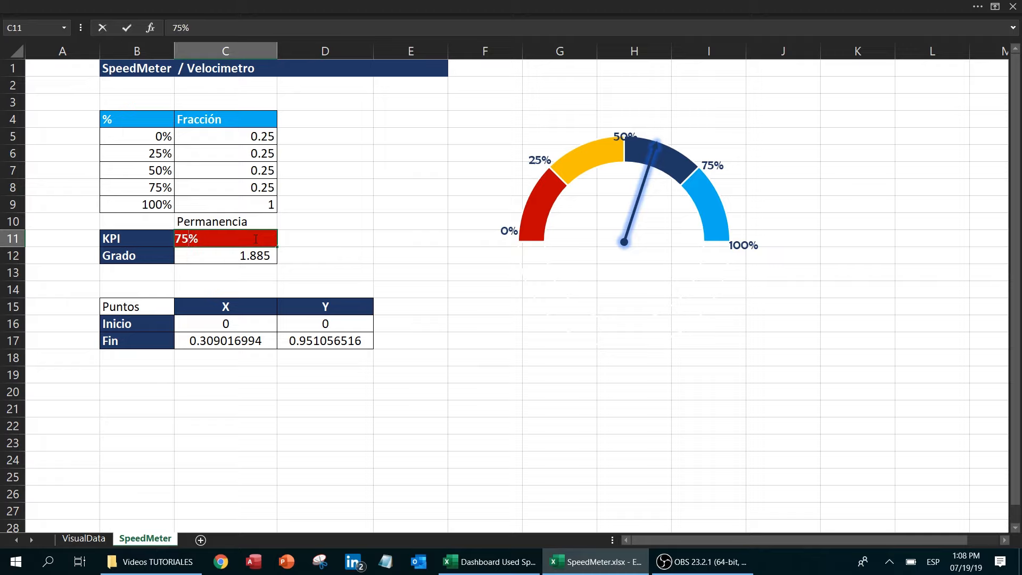
key("Return")
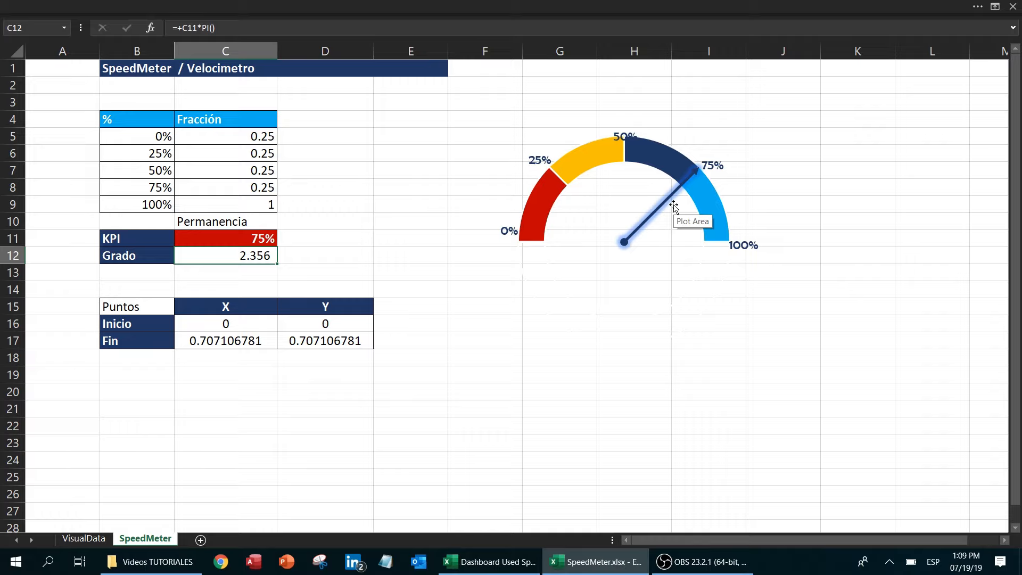
- Switch to the Dashboard Used SppedMeter.xlsx workbook and set its ribbon to auto-hide
mouse_move(467, 565)
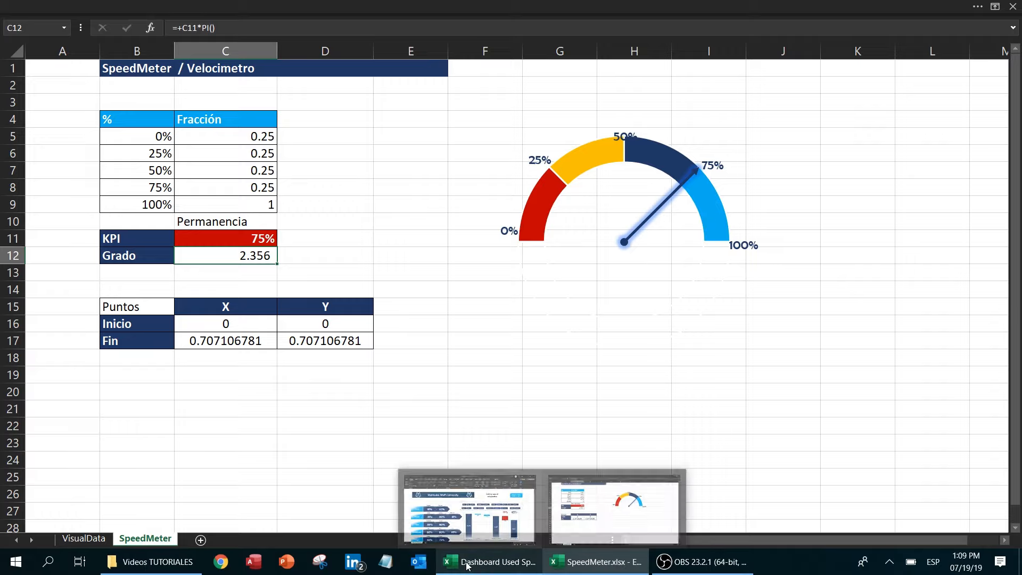
left_click(467, 565)
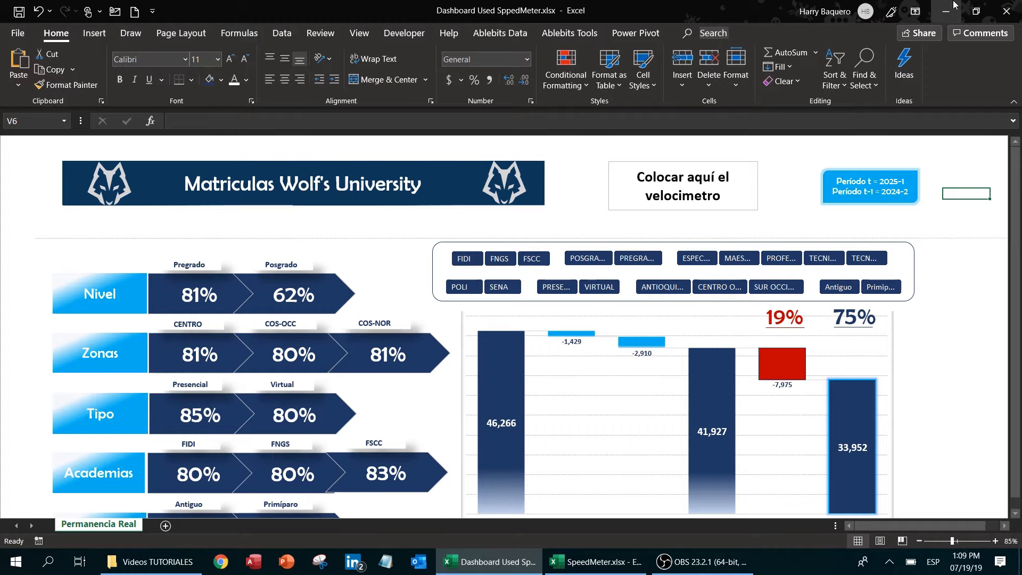
left_click(915, 11)
left_click(910, 48)
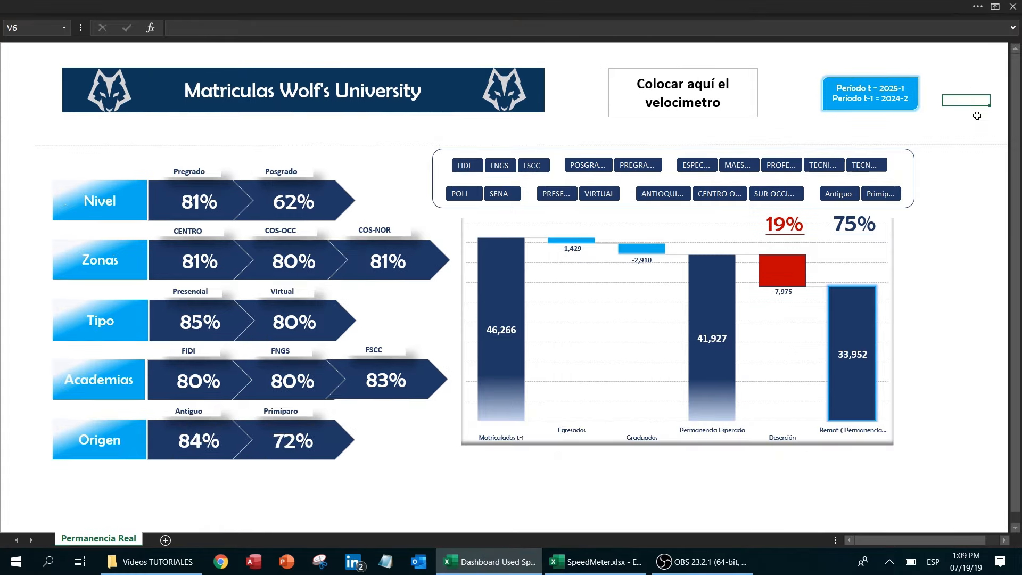
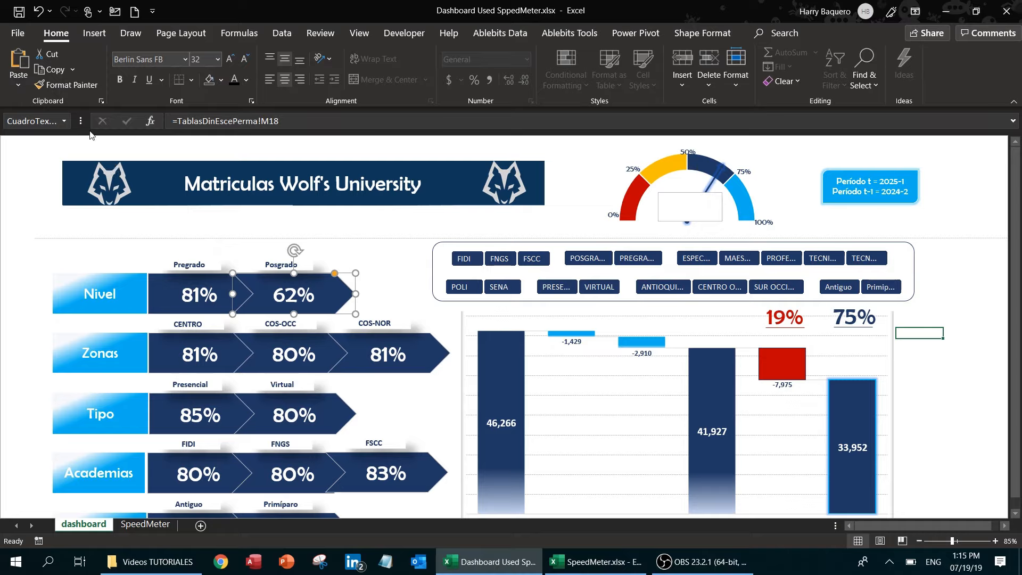
- Copy the formatting of the Posgrado percentage shape onto the text box over the gauge chart
left_click(84, 86)
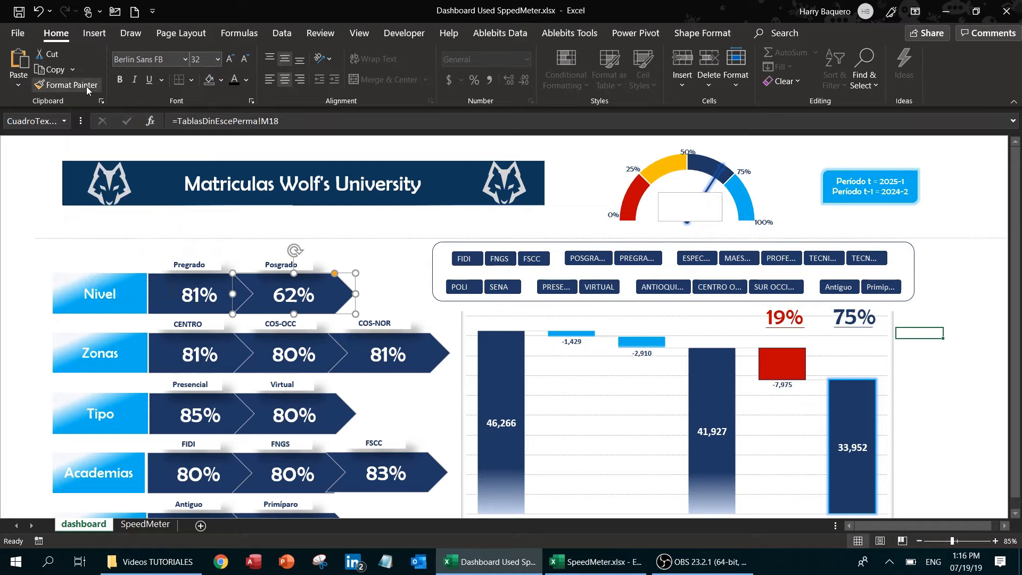
left_click(690, 202)
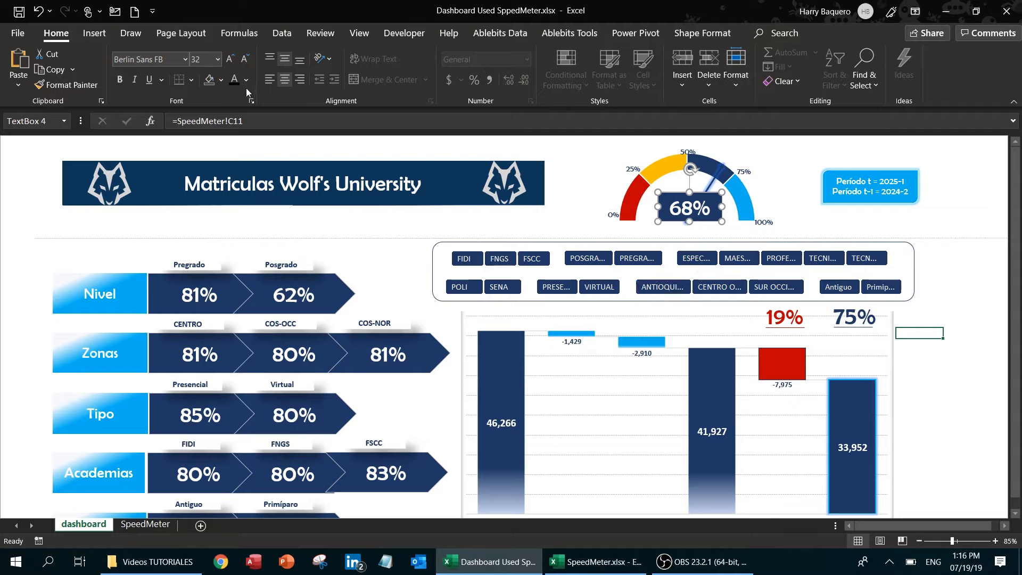
- Remove the fill of the KPI text box over the gauge and give its text a dark blue fill
left_click(702, 34)
left_click(478, 54)
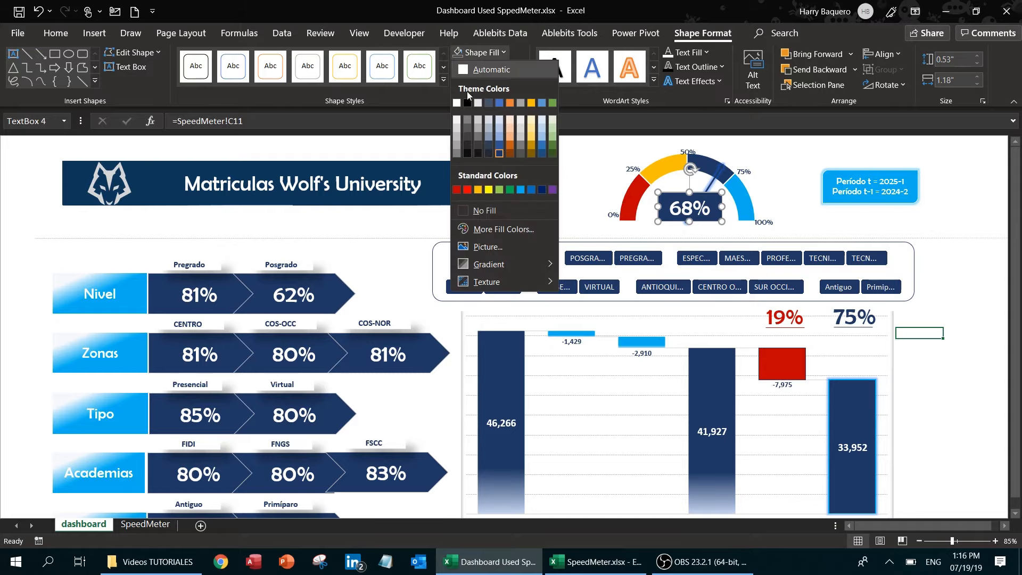
left_click(481, 211)
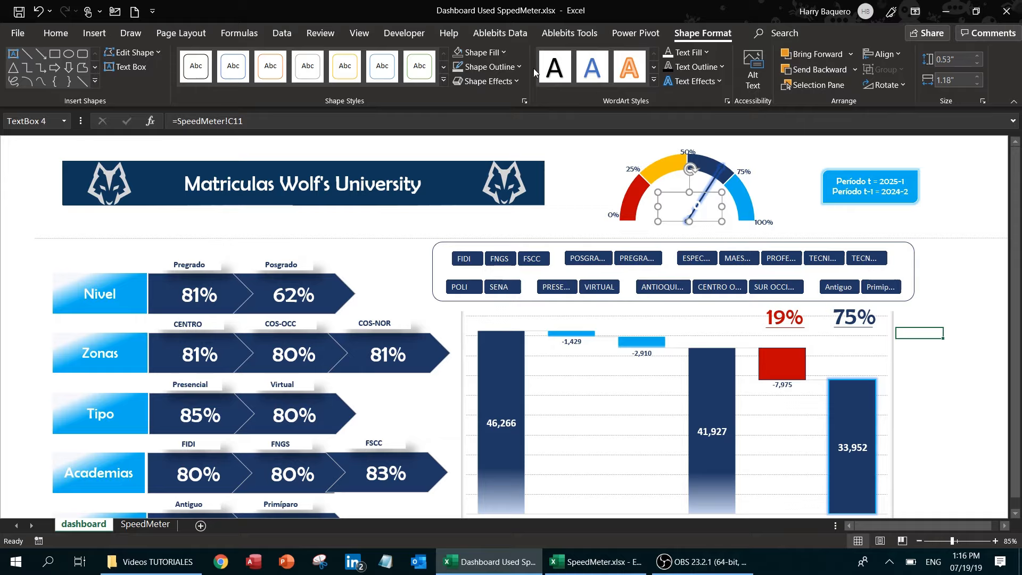
left_click(707, 53)
left_click(700, 154)
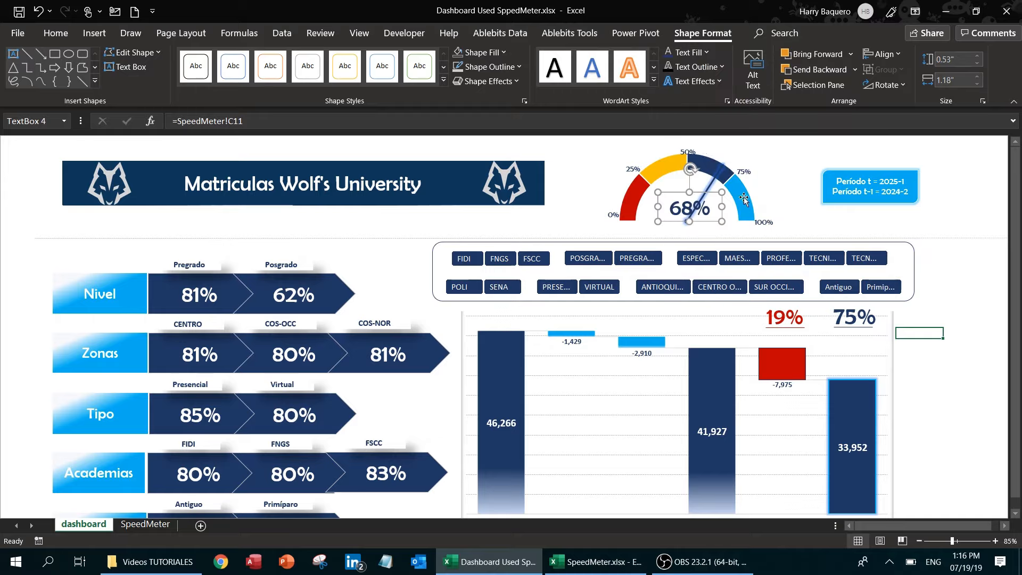
- Move the KPI text box up inside the gauge arc and set its font size to 28
left_click_drag(713, 192, 712, 174)
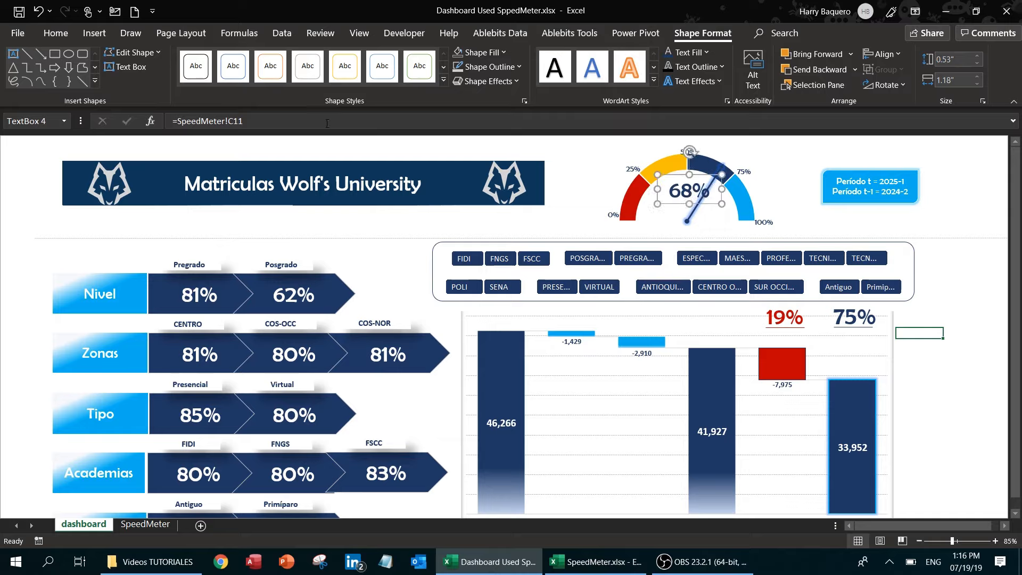
left_click(56, 33)
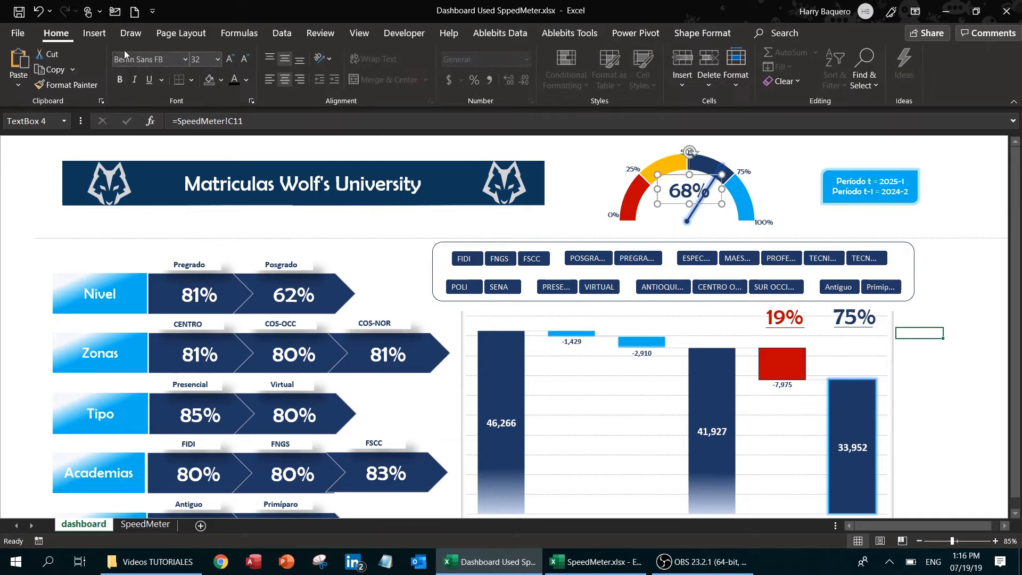
left_click(247, 61)
left_click(247, 62)
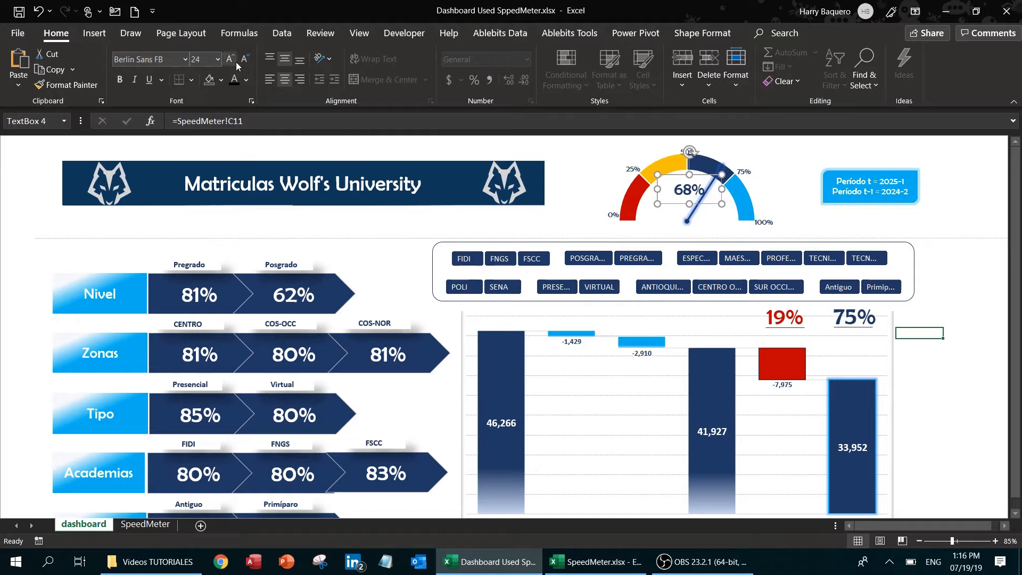
left_click(235, 62)
left_click(891, 230)
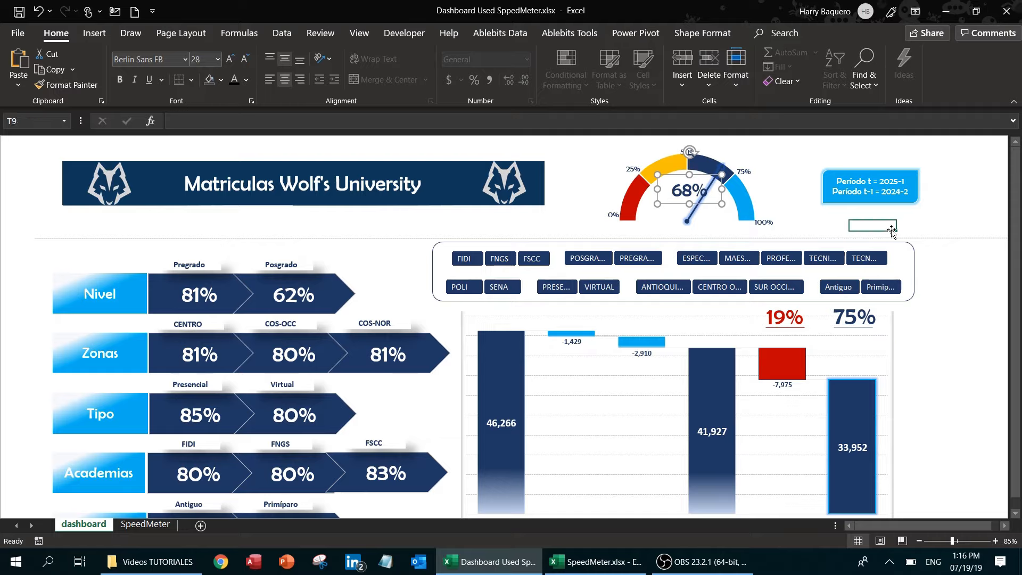
- Remove the outline of the gauge's KPI text box and deselect it
left_click(710, 179)
left_click(707, 39)
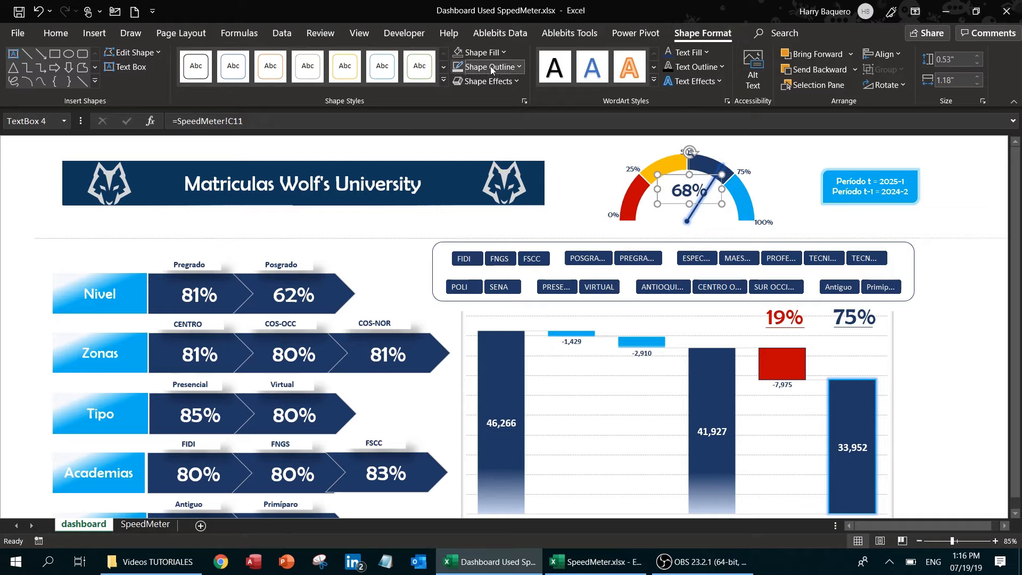
left_click(491, 66)
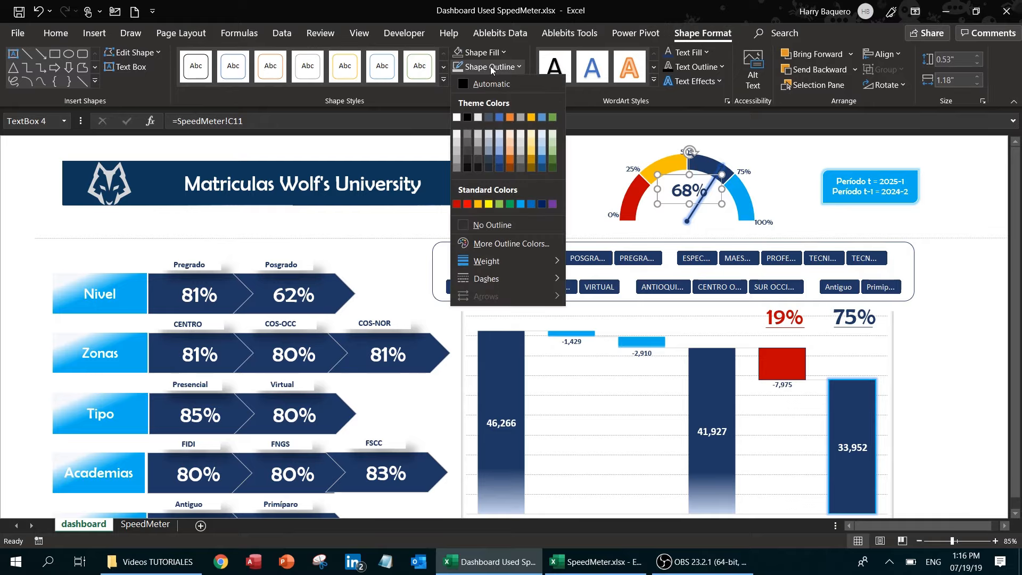
left_click(496, 226)
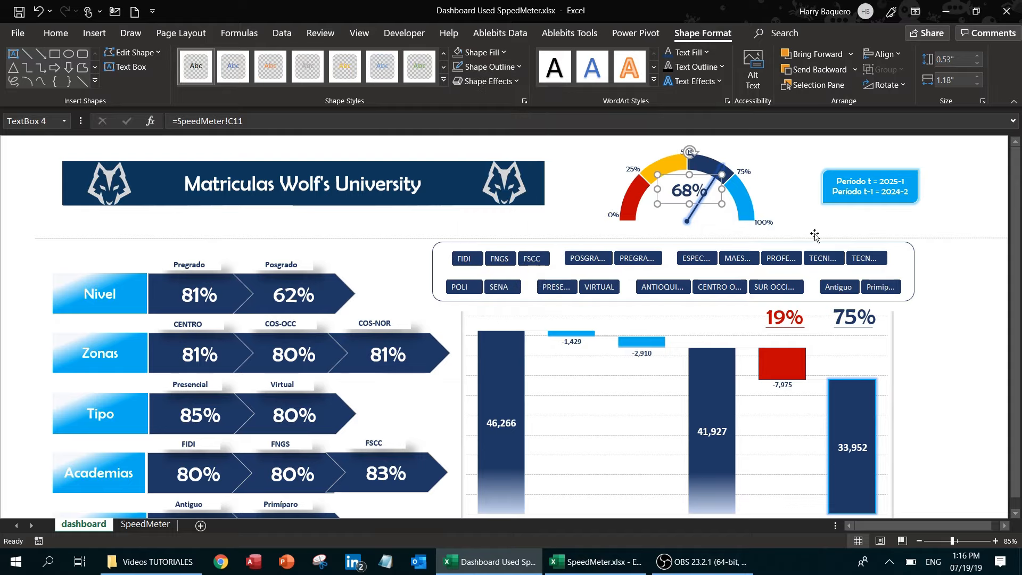
left_click(828, 216)
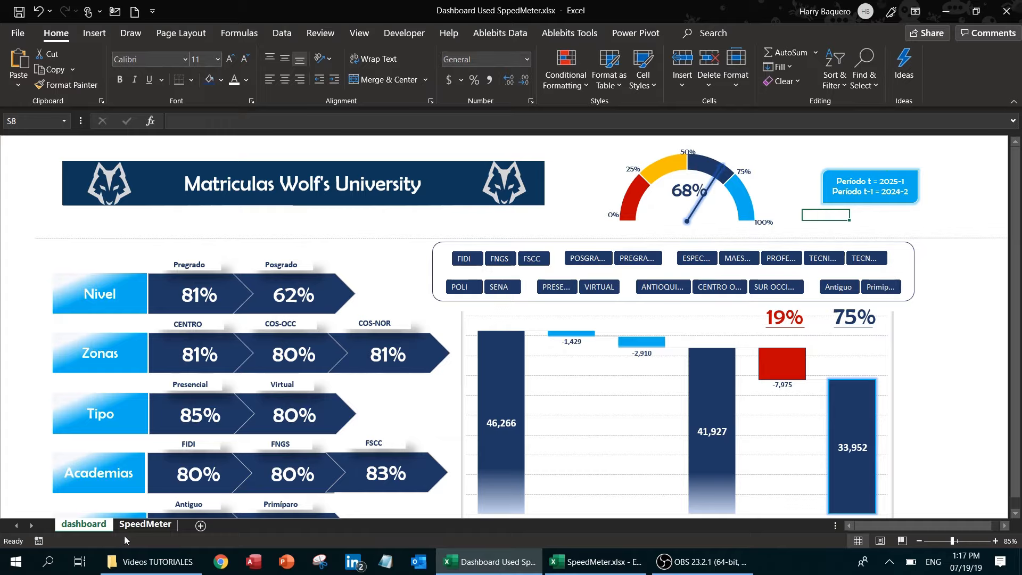
- Try a KPI of 91% in cell C11 of the SpeedMeter sheet and check the gauge on the dashboard sheet
left_click(145, 525)
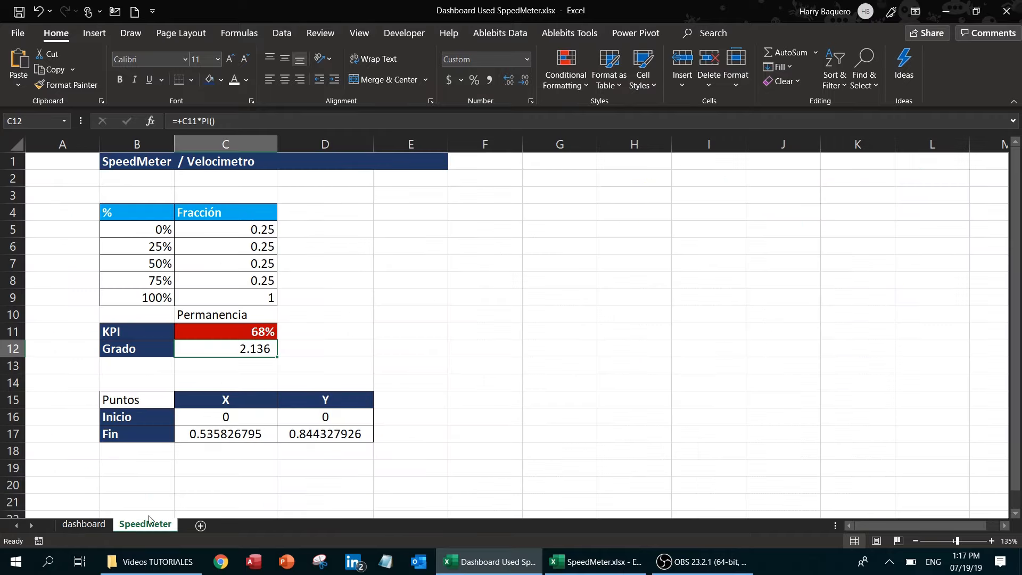
left_click(258, 331)
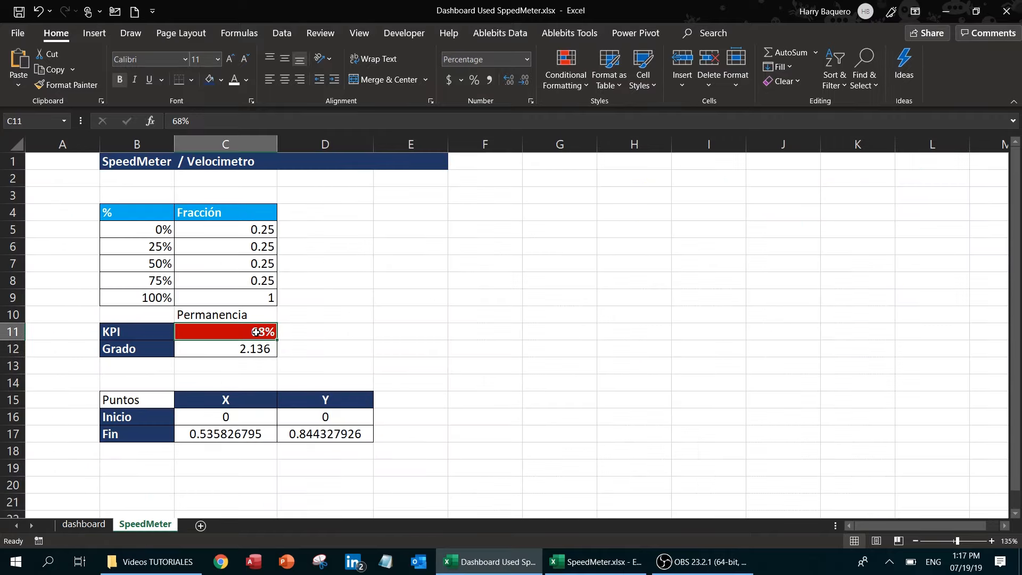
type("91")
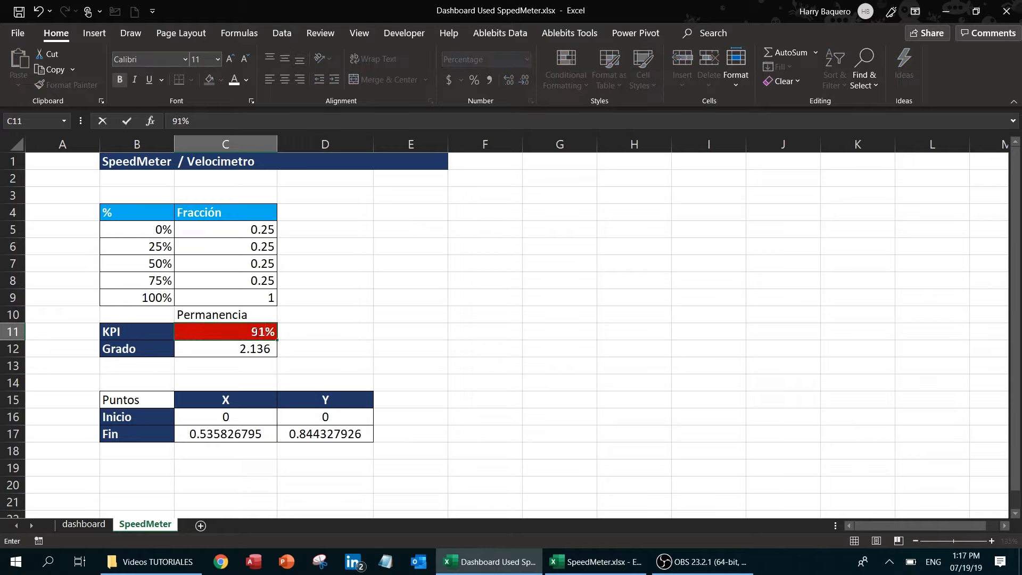
key("Return")
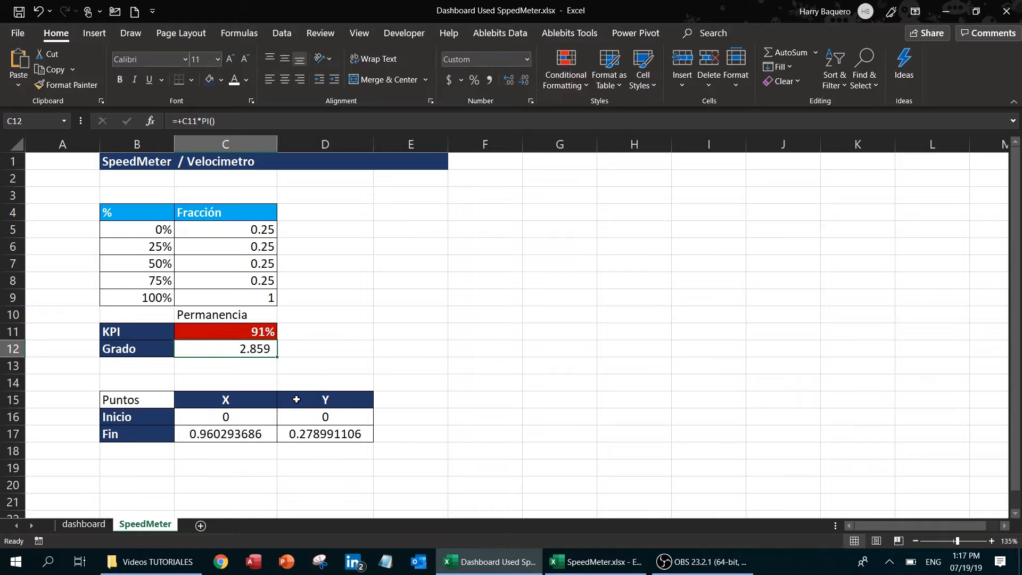
left_click(84, 525)
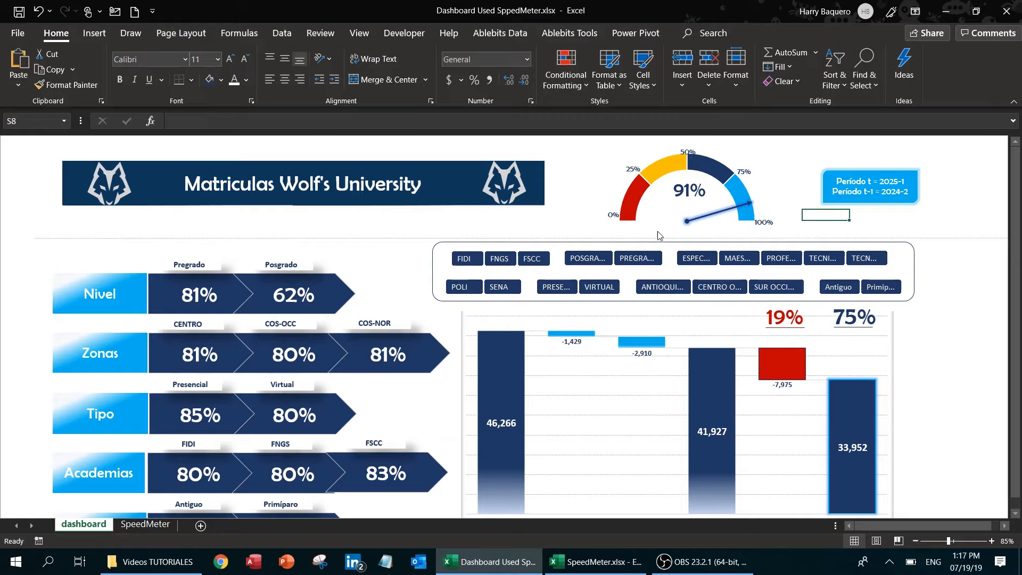
left_click(640, 257)
- Unhide the TablasDinEscePerma sheet and inspect the % Permanencia Sin Recupero formula in R17 and the pivot tables
right_click(93, 526)
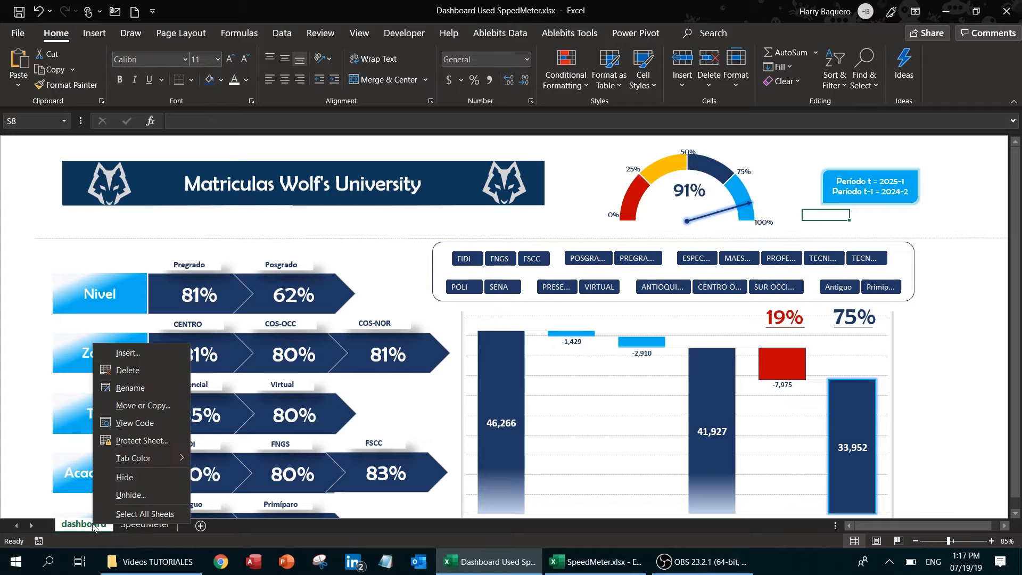
left_click(145, 493)
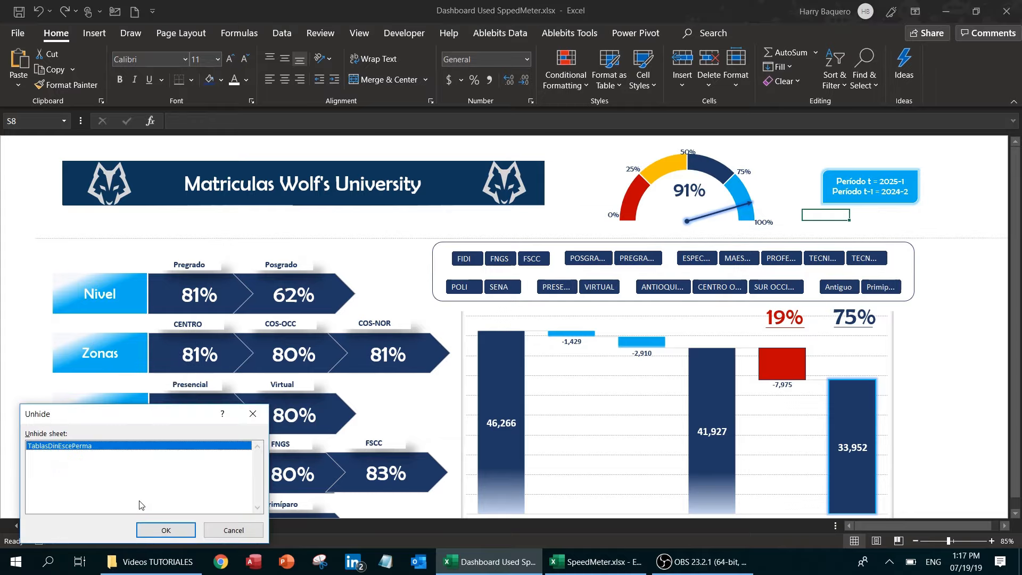
left_click(153, 528)
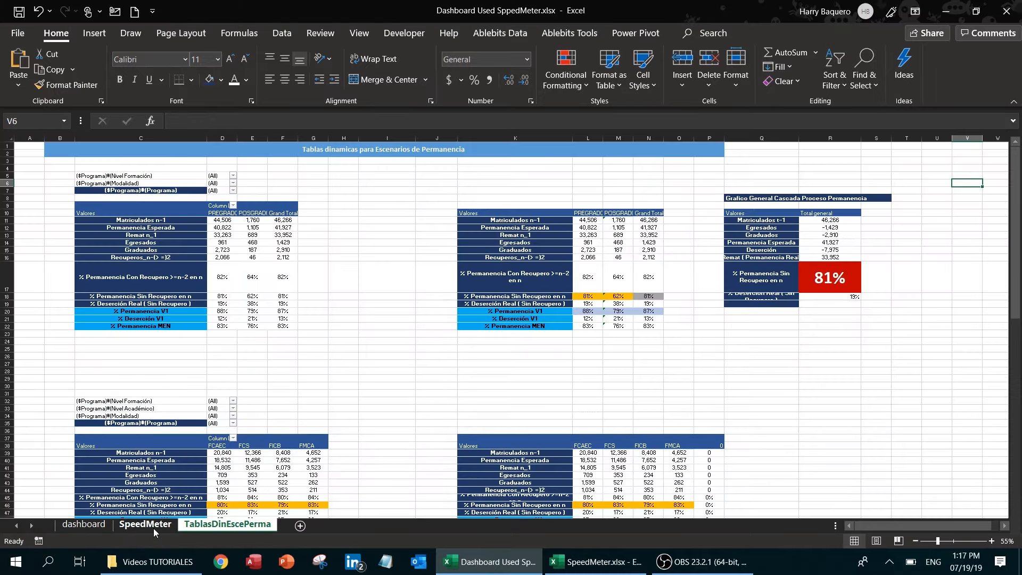
left_click(833, 278)
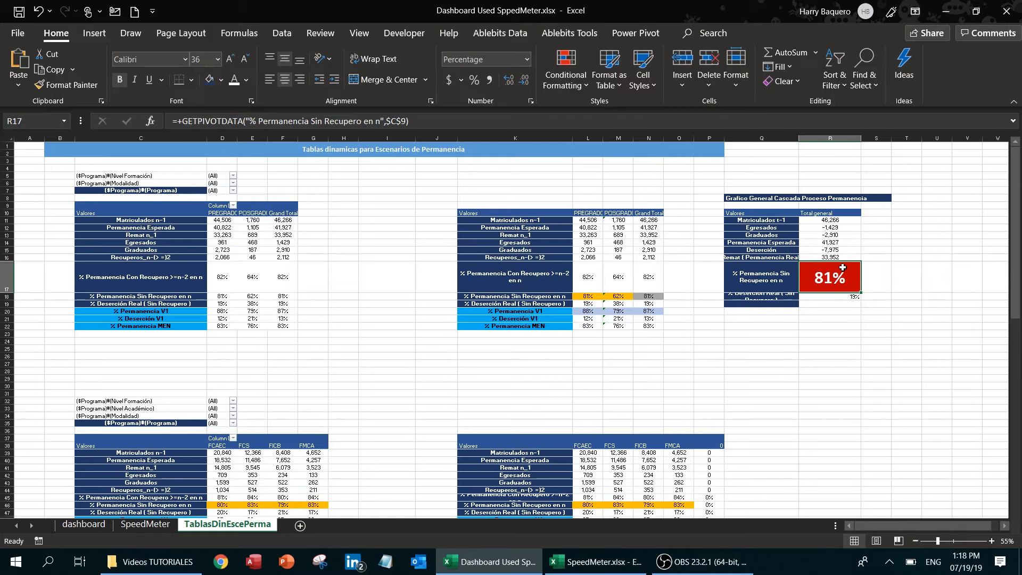
scroll(347, 414, "down", 20)
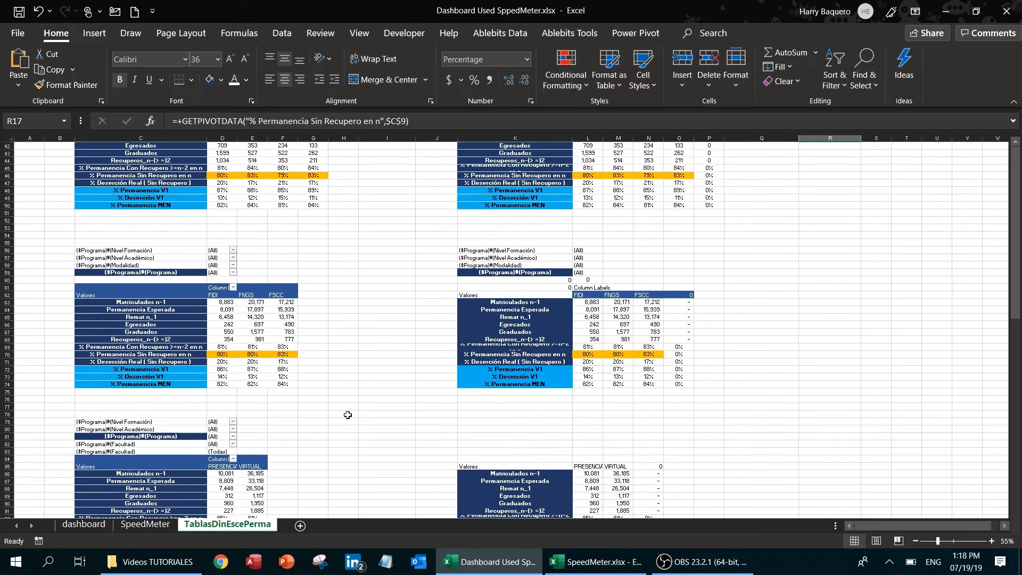
scroll(347, 415, "up", 20)
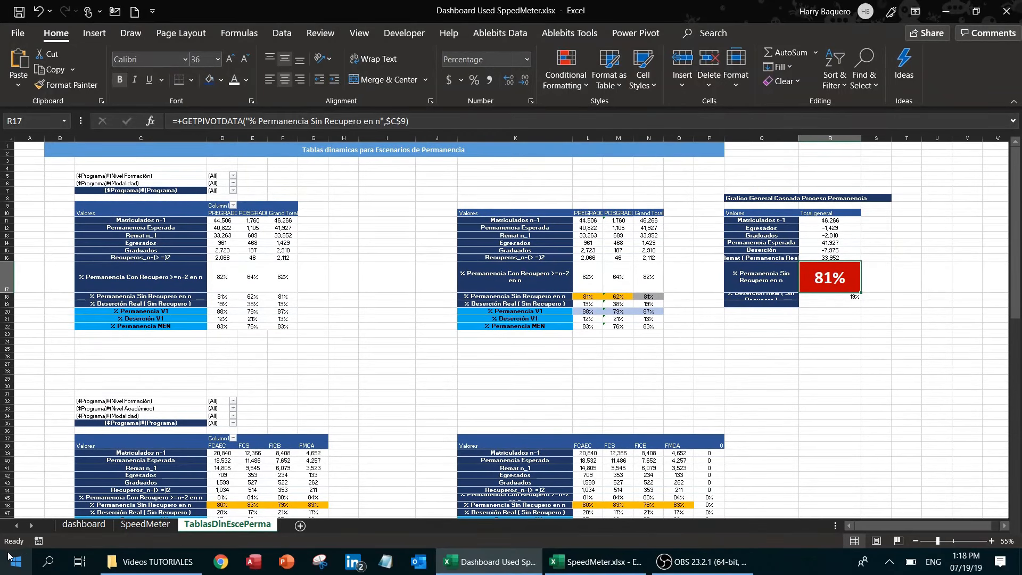
- Link the KPI in cell C11 of the SpeedMeter sheet to the pivot result with the formula =TablasDinEscePerma!R17
left_click(153, 525)
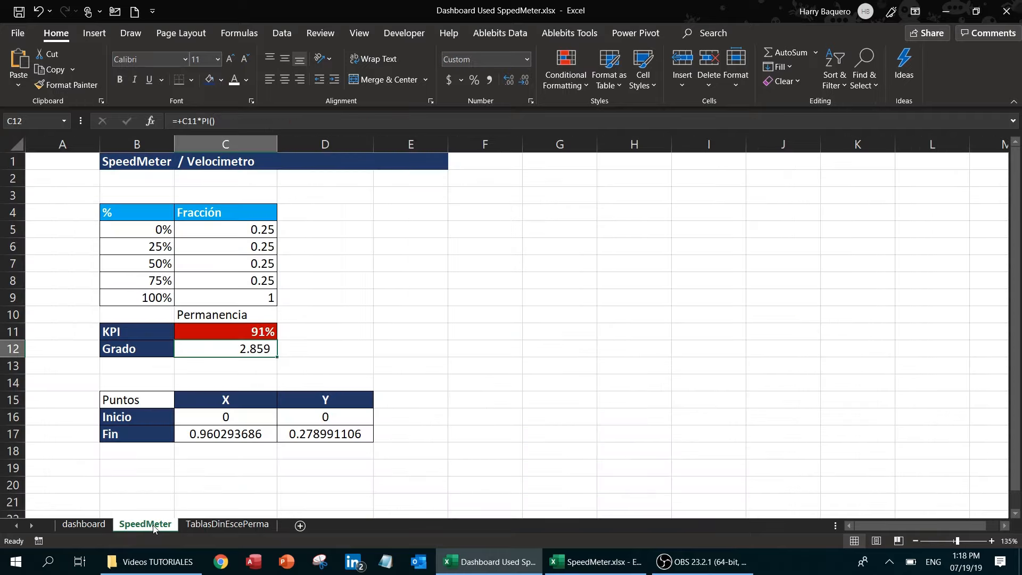
left_click(259, 334)
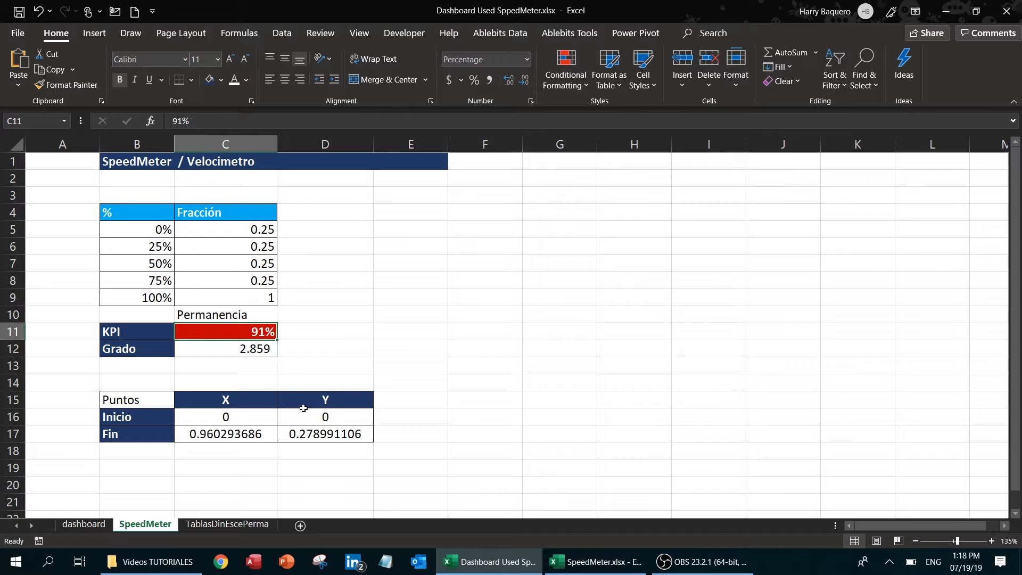
type("=")
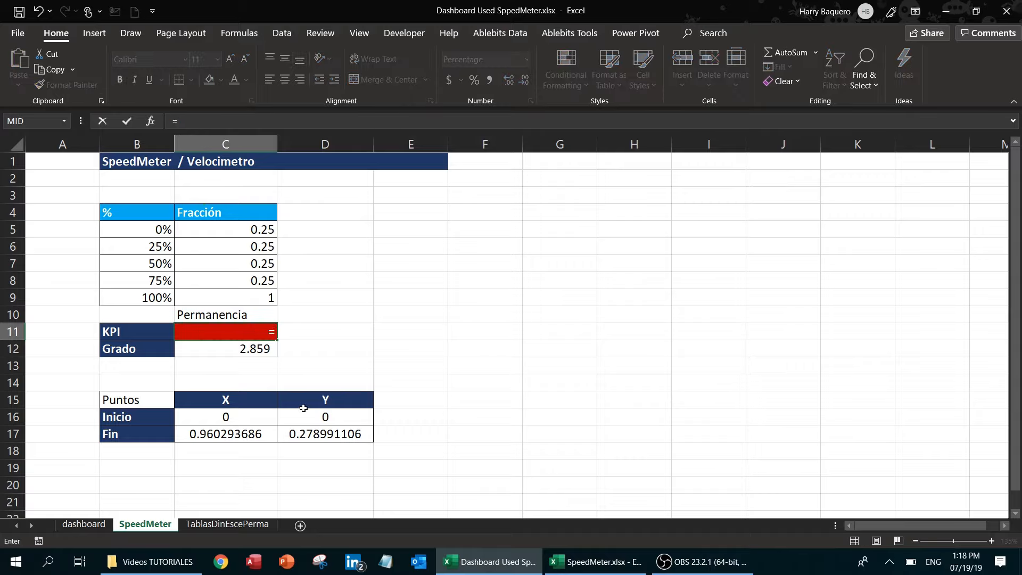
left_click(210, 526)
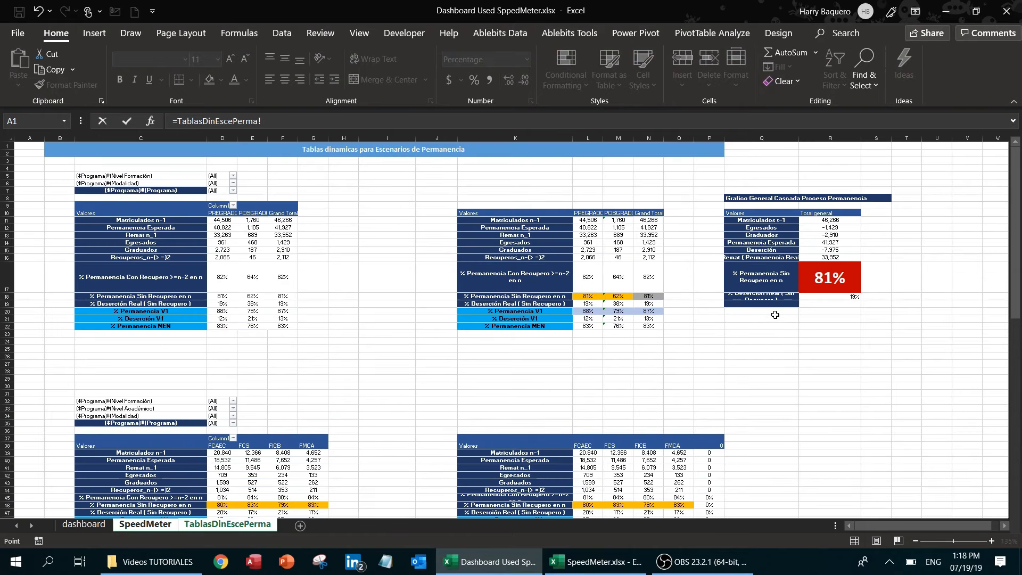
left_click(839, 283)
key("Return")
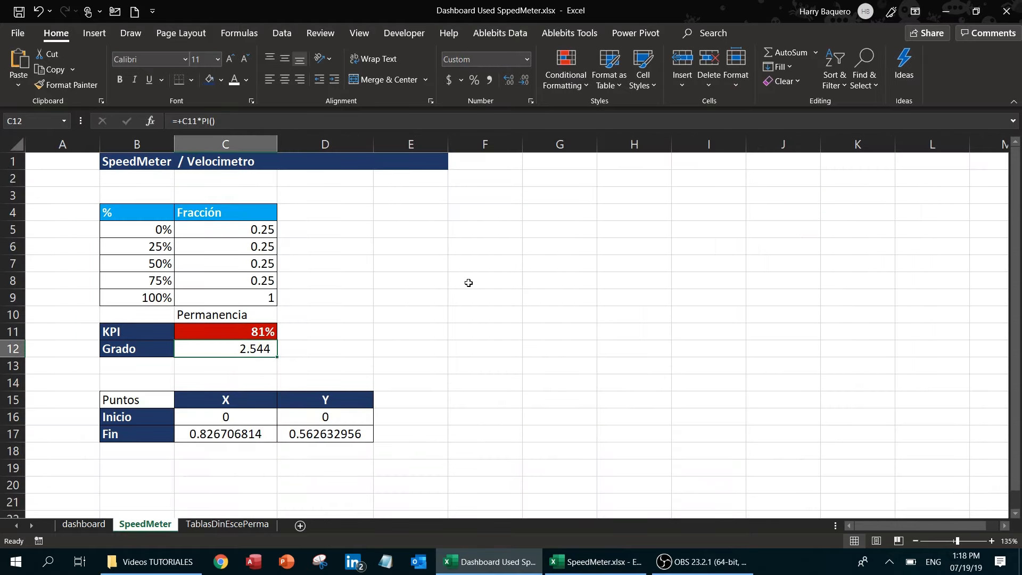
left_click(240, 331)
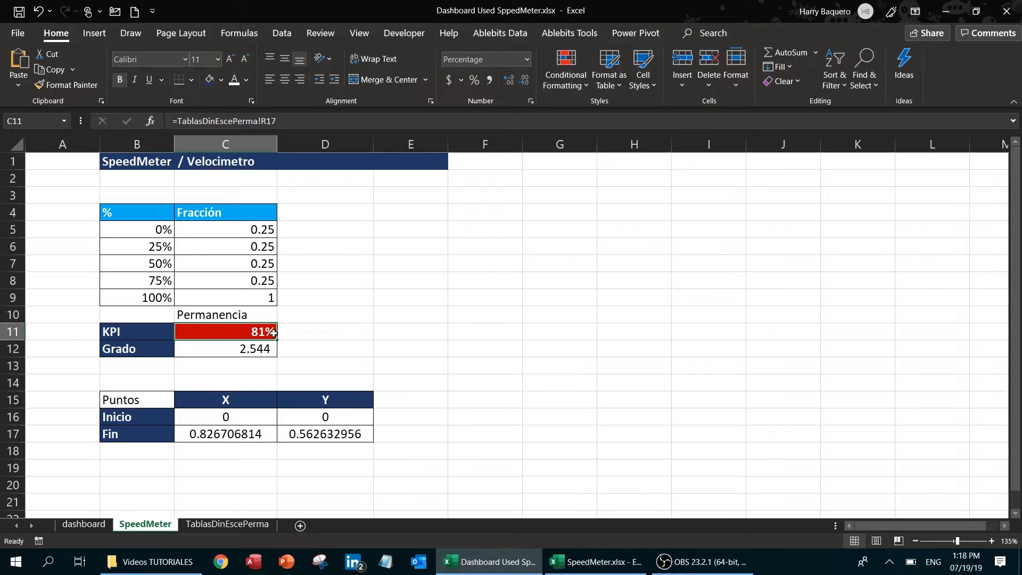
- Delete the Permanencia label in cell C10 above the KPI value
left_click(239, 318)
key("Delete")
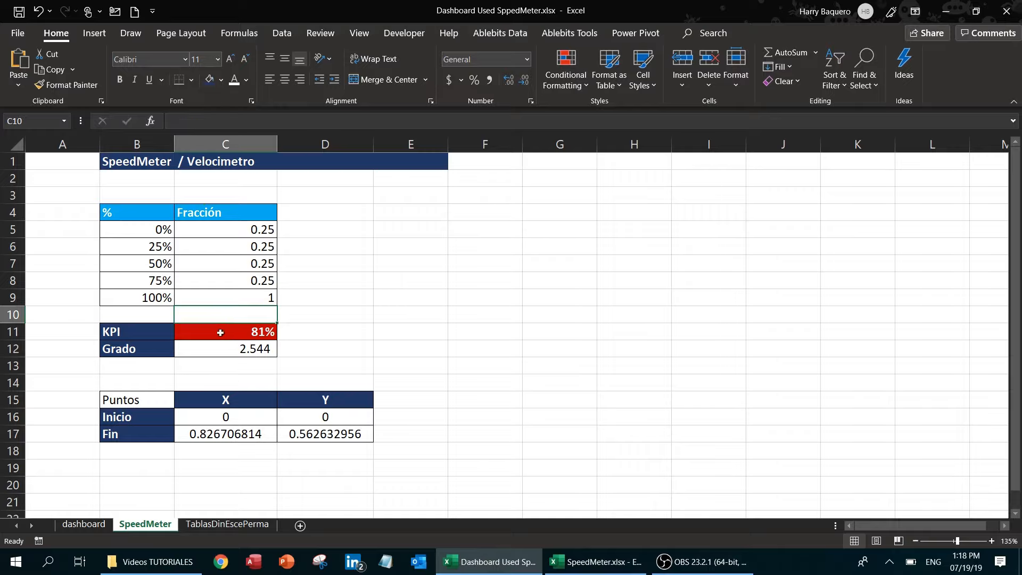
left_click(242, 335)
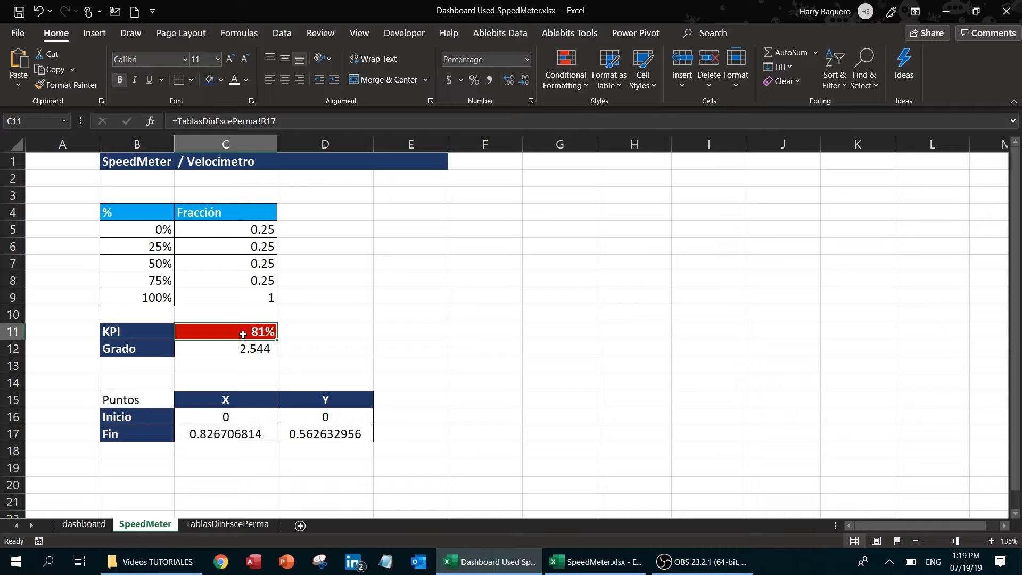
- Test the linked gauge on the dashboard sheet by filtering the slicer to FNGS and switching it to FSCC
left_click(97, 526)
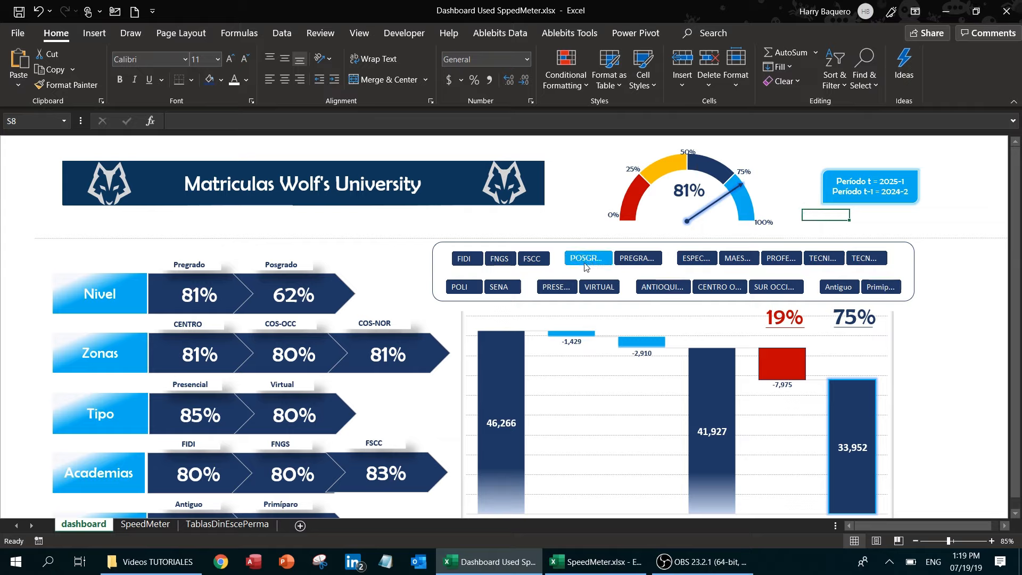
left_click(506, 265)
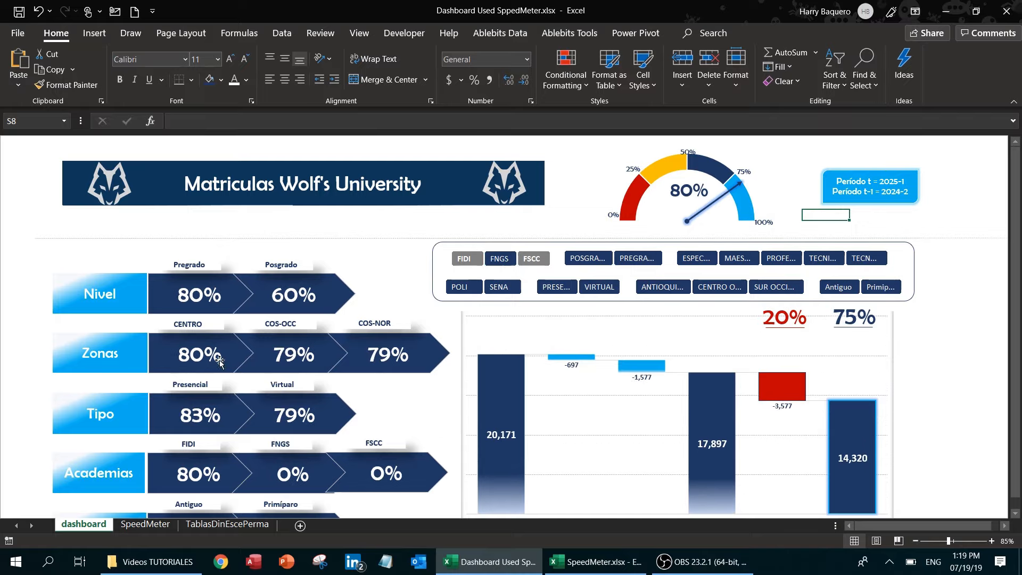
scroll(333, 406, "down", 3)
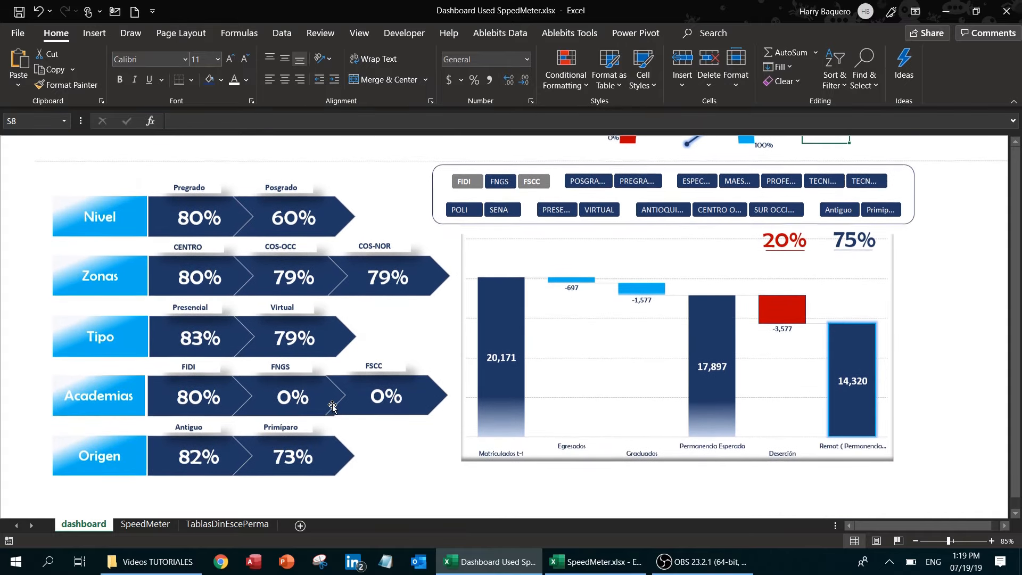
scroll(332, 406, "up", 1)
scroll(332, 407, "down", 1)
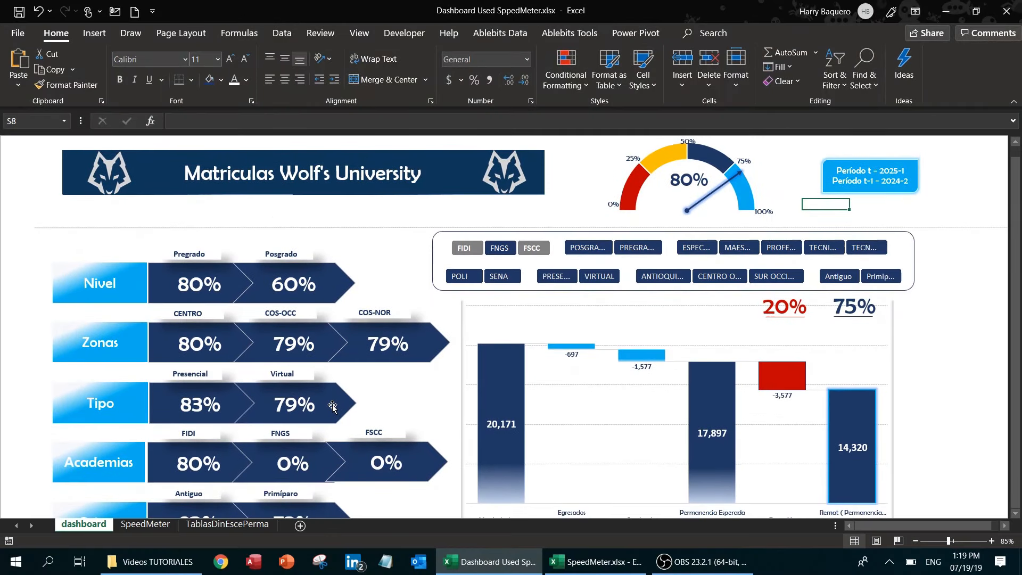
left_click(531, 244)
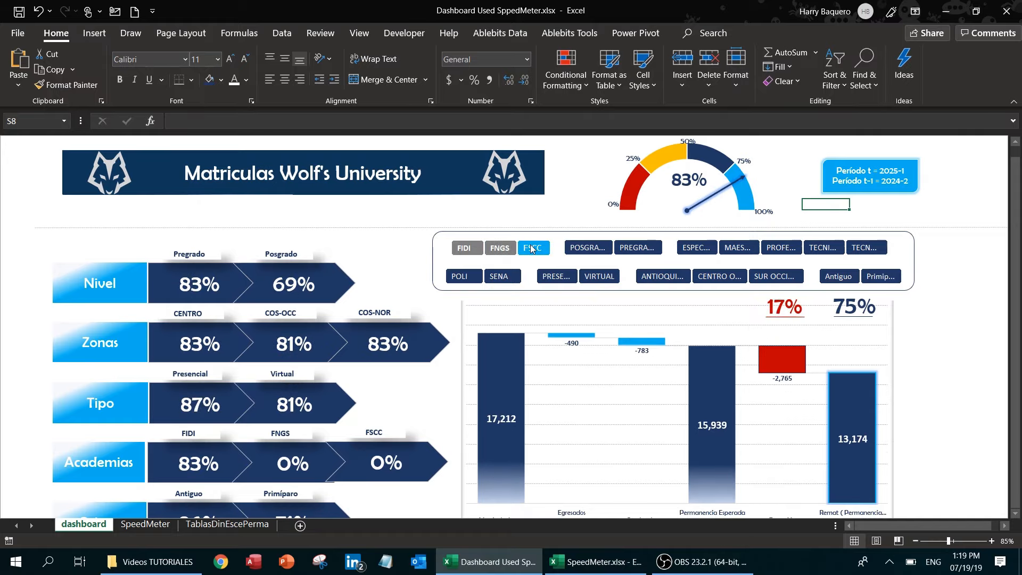
- Test the dashboard gauge further by filtering the academic level slicer to POSGRADO
left_click(583, 248)
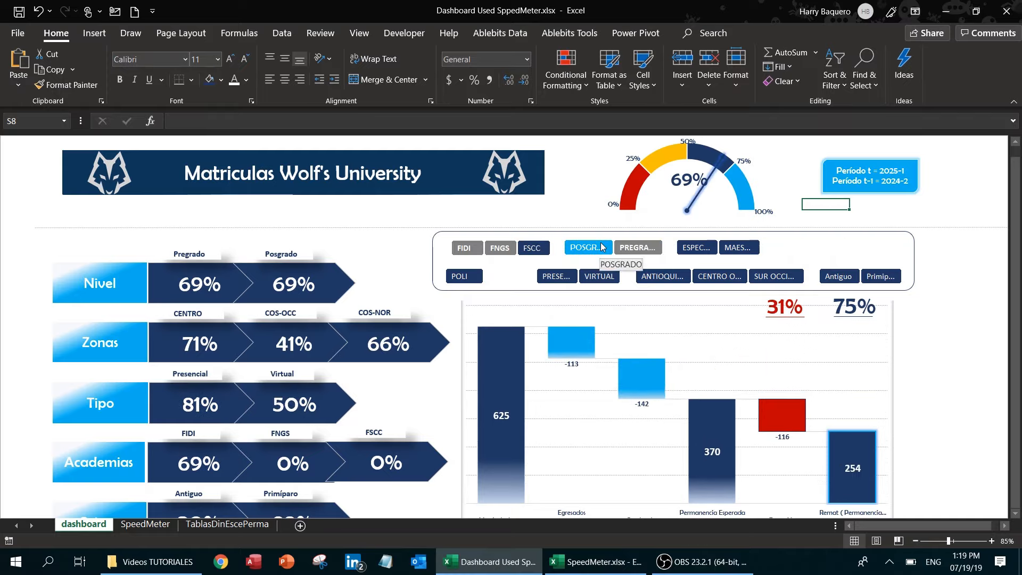
left_click(601, 247)
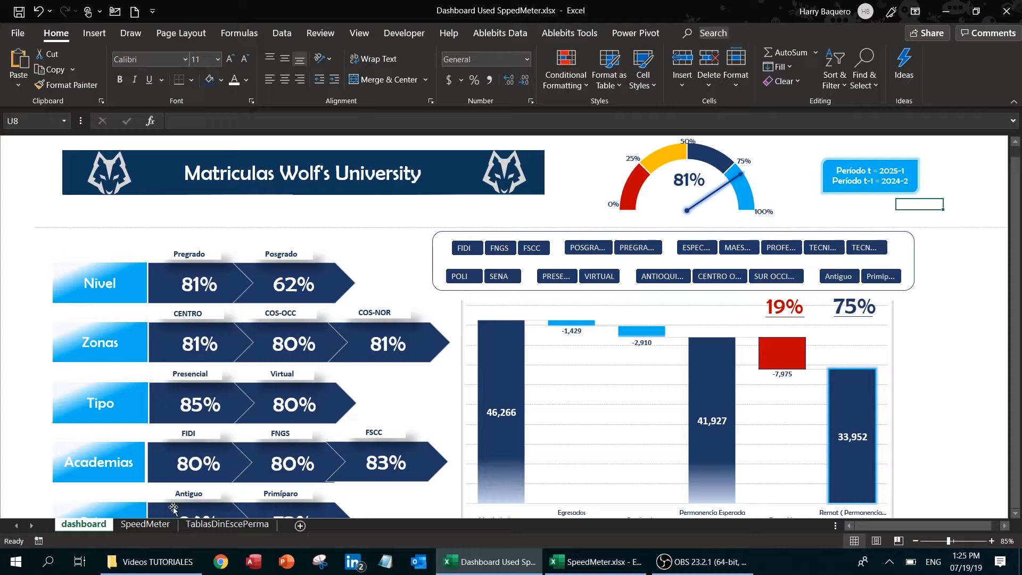
- Copy the speedometer gauge from the dashboard sheet to the SpeedMeter sheet and place it around columns J to N, starting near row 2
left_click(147, 525)
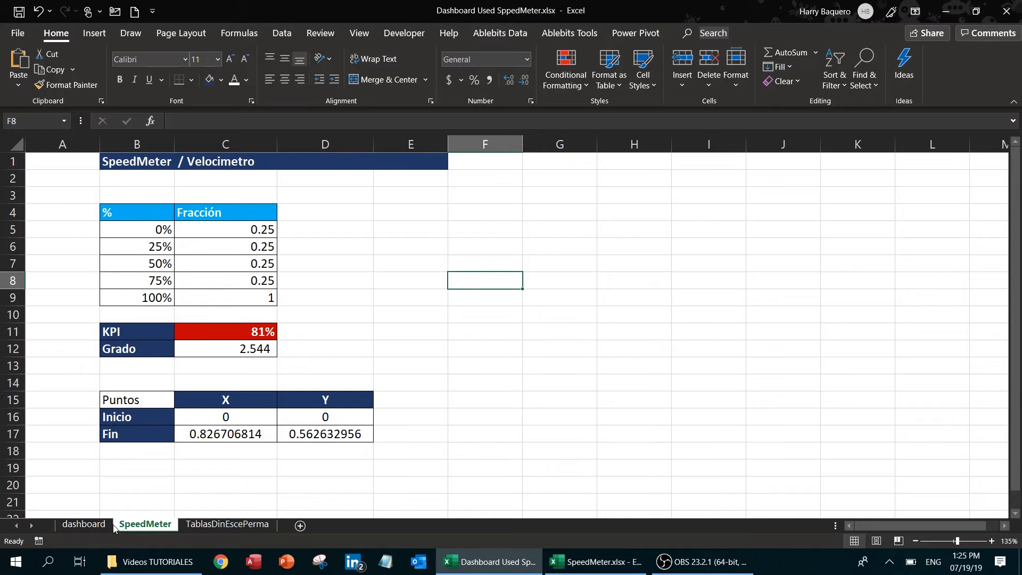
left_click(98, 526)
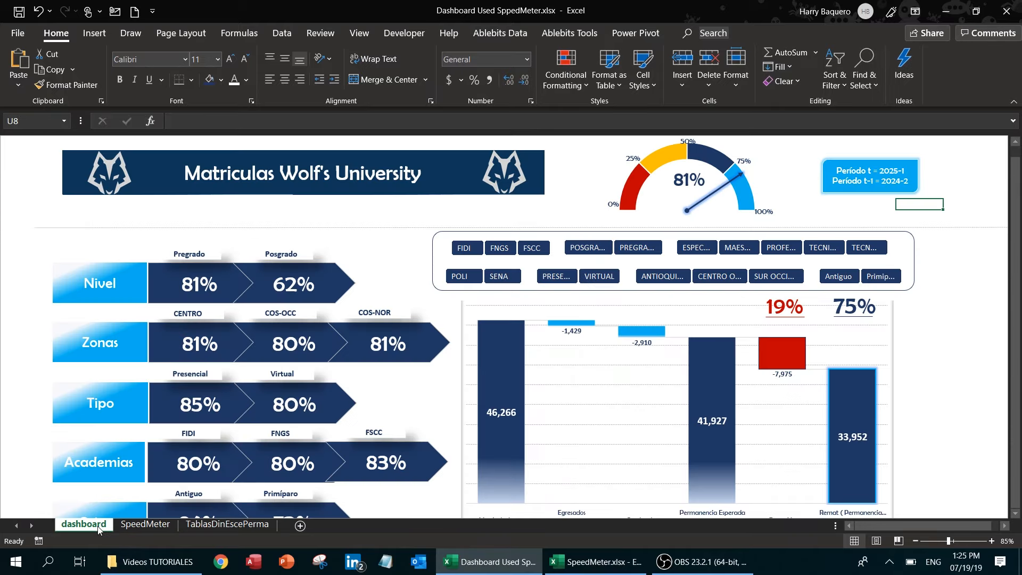
left_click(754, 170)
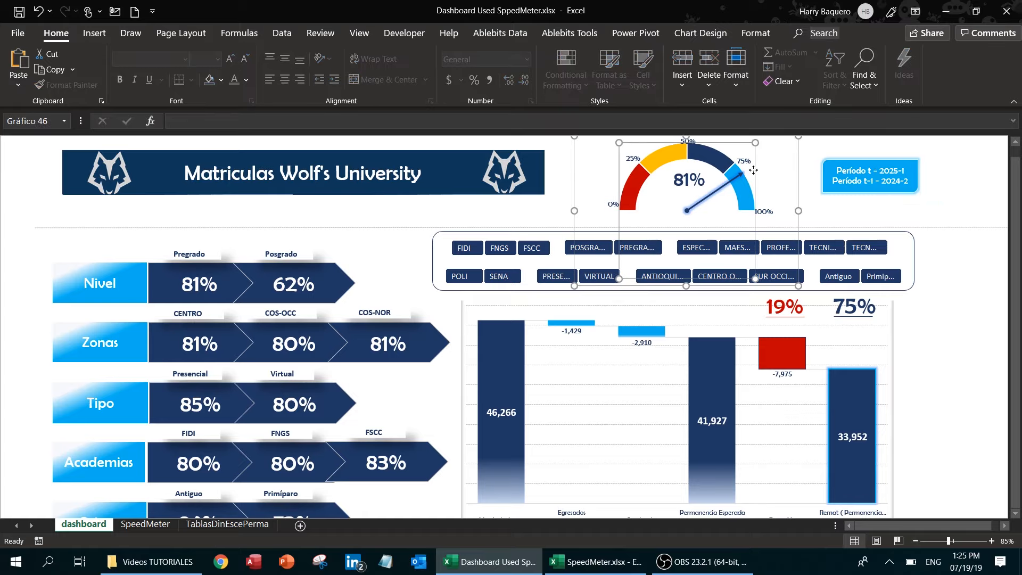
left_click(141, 525)
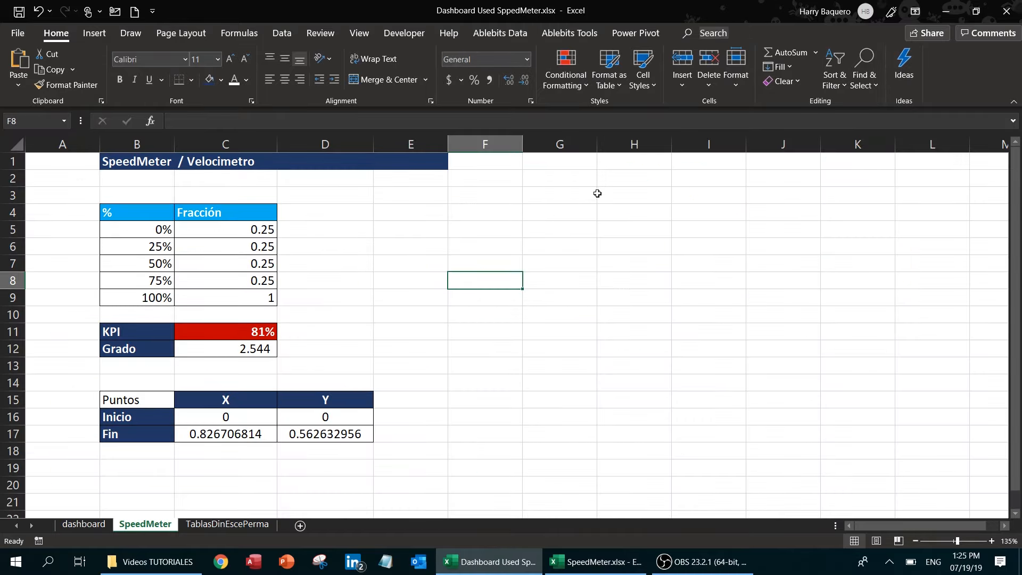
scroll(805, 191, "down", 2)
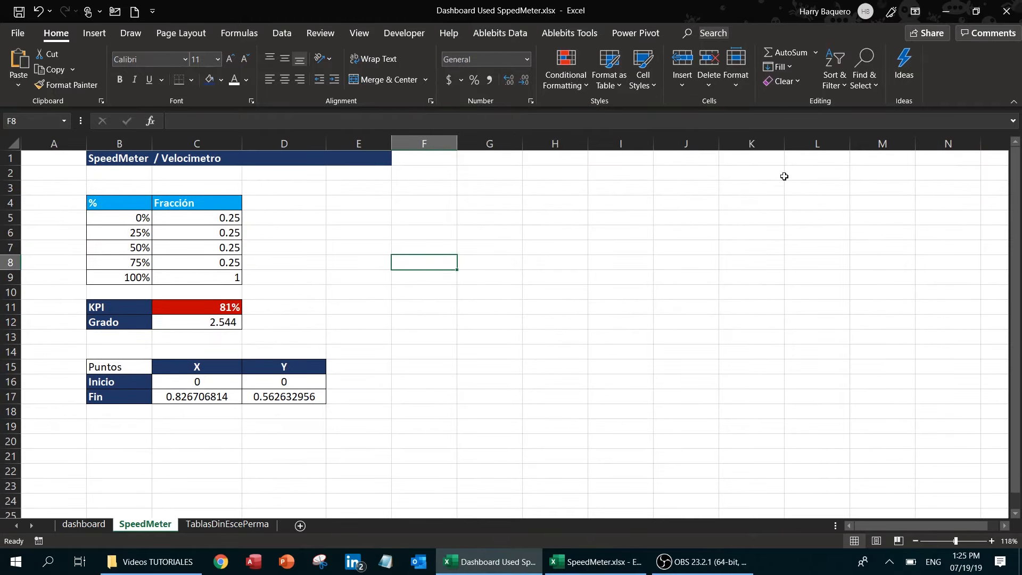
left_click(753, 171)
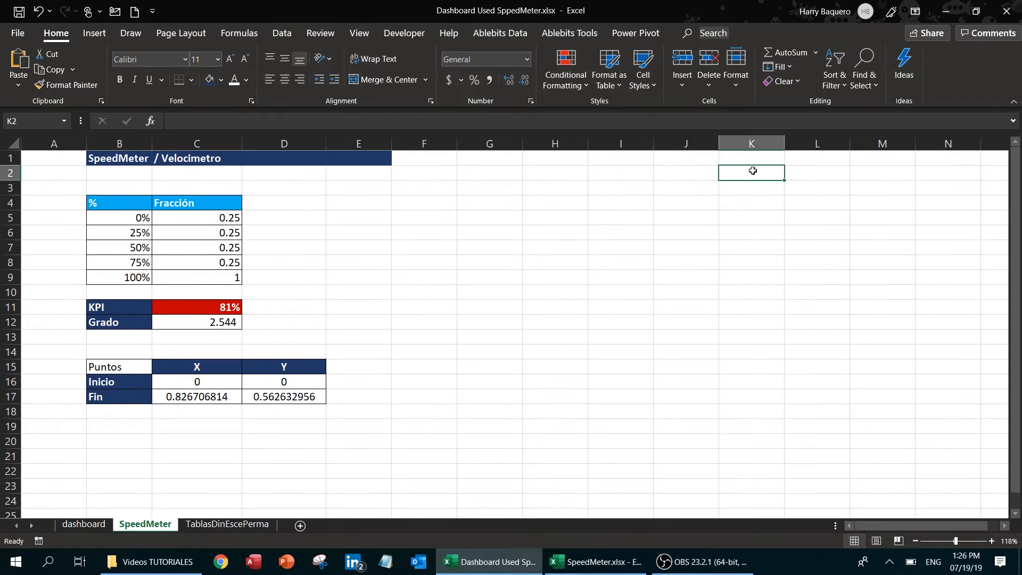
key("ctrl+v")
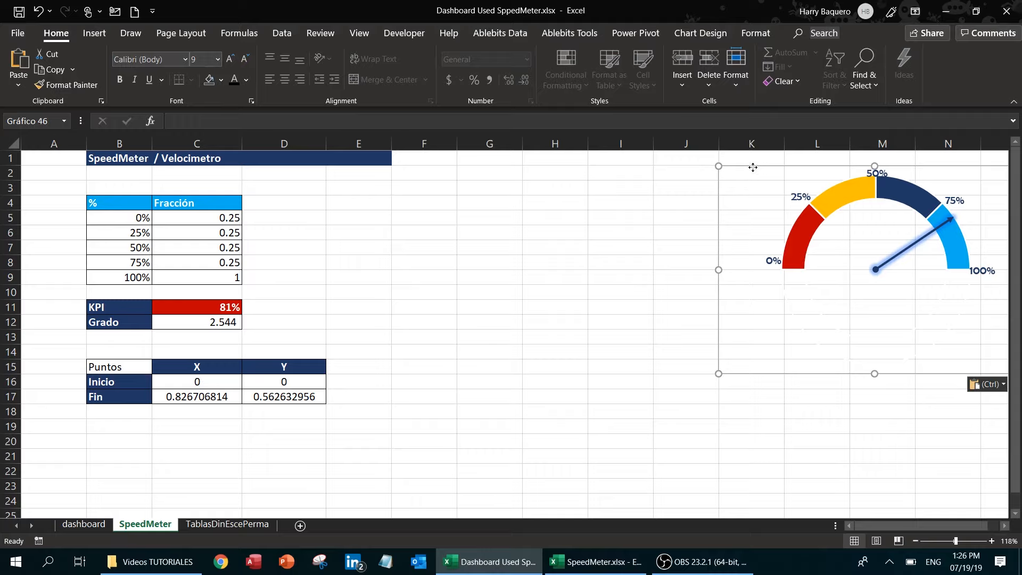
left_click_drag(759, 169, 691, 170)
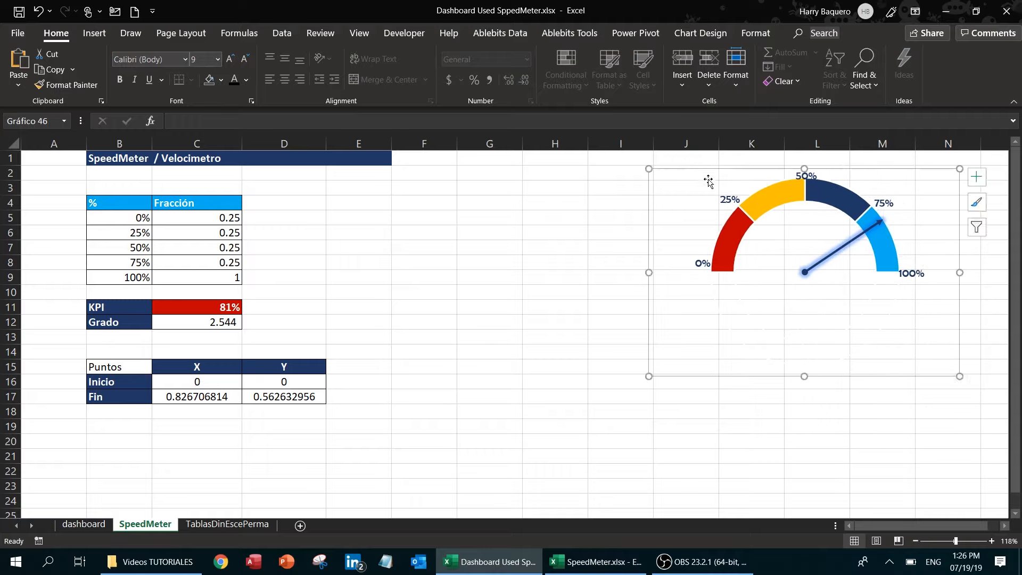
- Inspect the source ranges of the copied gauge's doughnut series and needle series
left_click(778, 198)
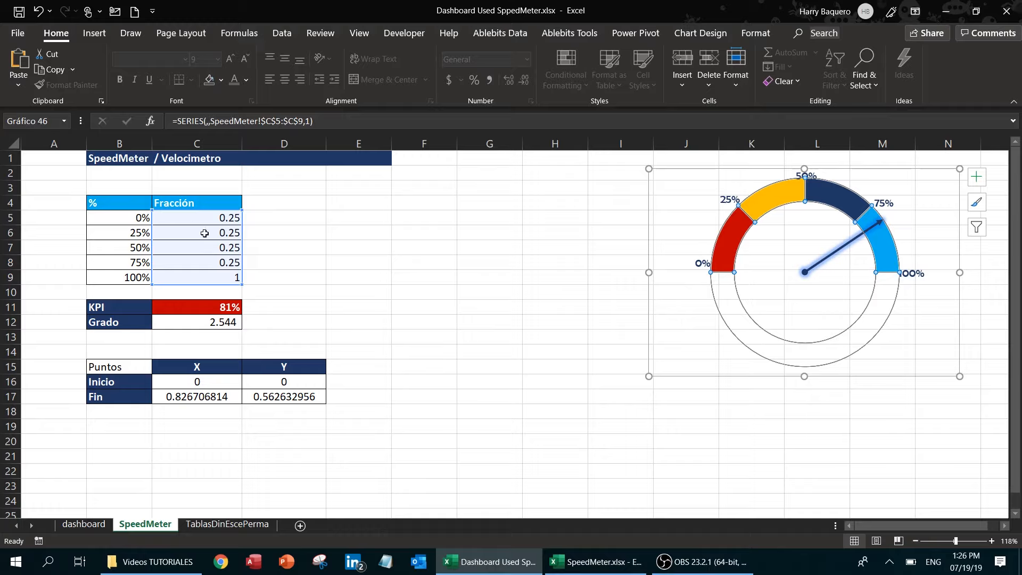
left_click(832, 260)
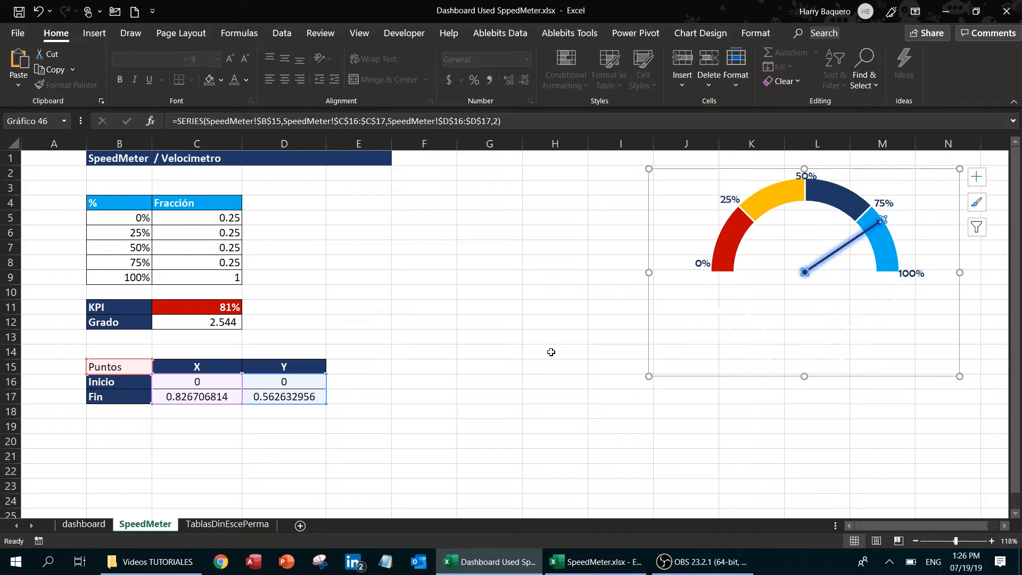
left_click(508, 259)
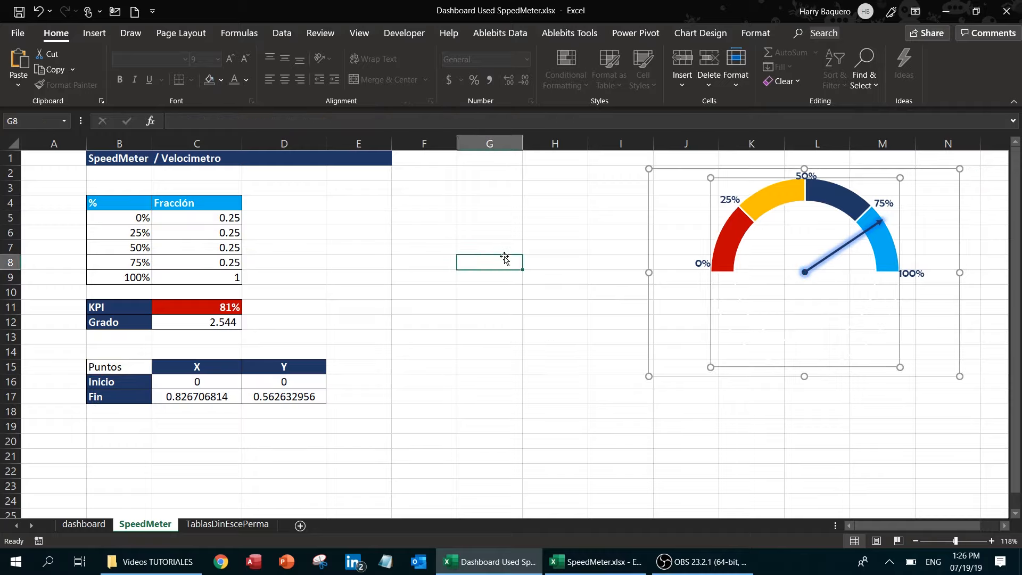
- Duplicate the KPI, Grado and Puntos tables in B11:D17 to the range starting at F11
left_click(112, 306)
left_click_drag(111, 306, 291, 404)
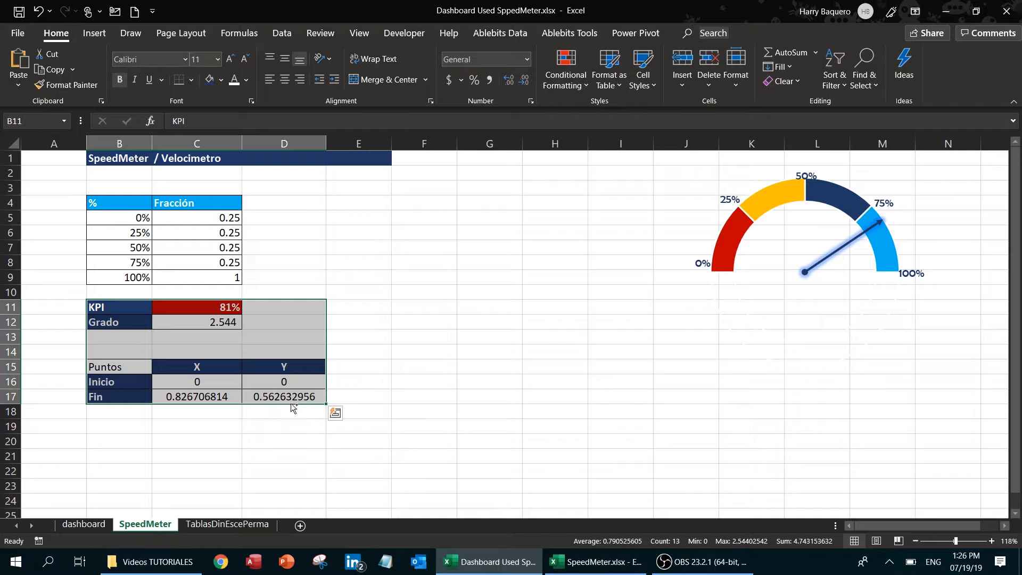
key("ctrl+c")
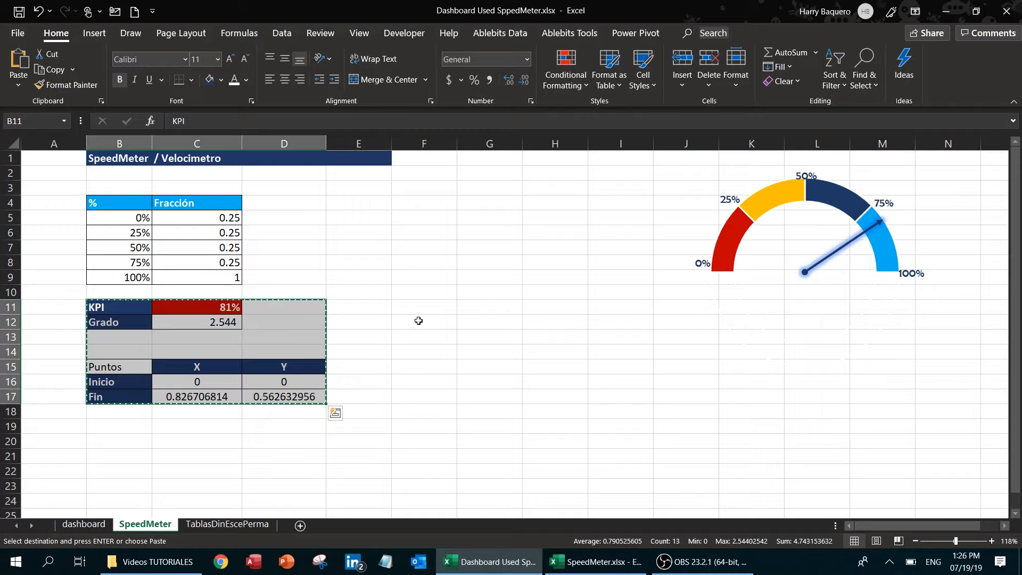
left_click(430, 304)
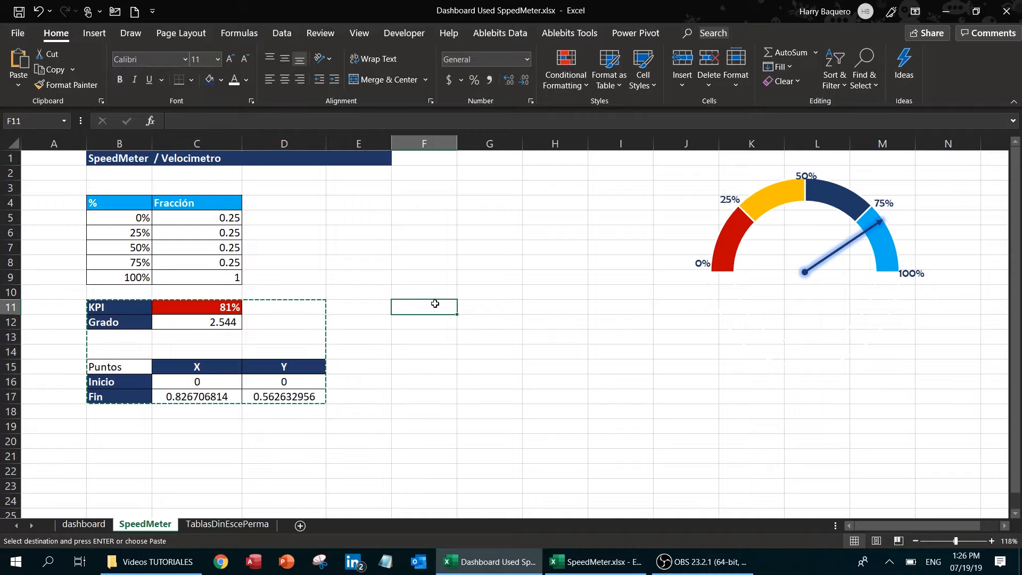
key("Return")
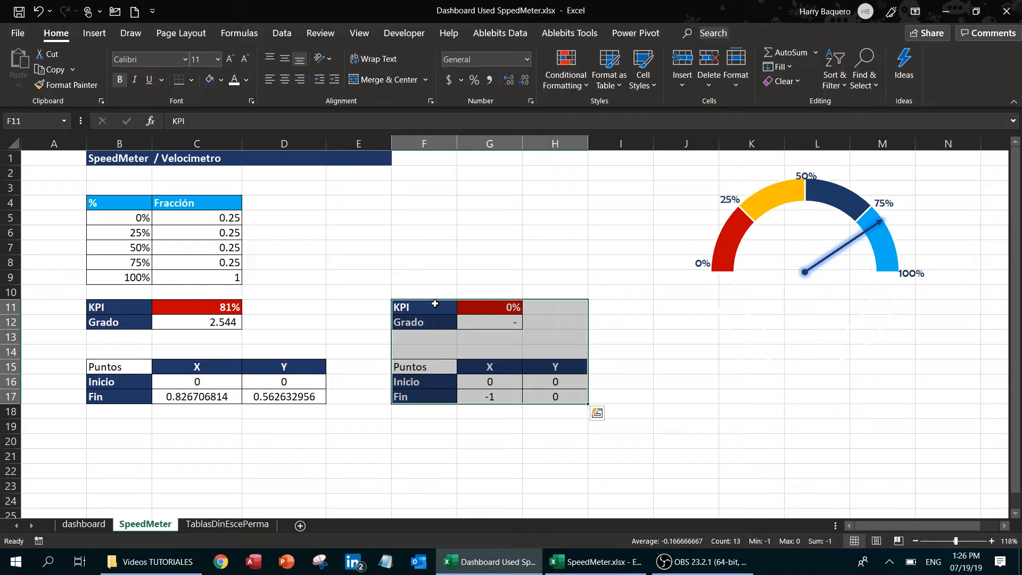
- Examine the Inicio and Fin coordinates and their X and Y formulas in the duplicated Puntos table
key("Down")
key("Down")
key("Down")
key("Down")
key("Down")
key("Right")
key("Right")
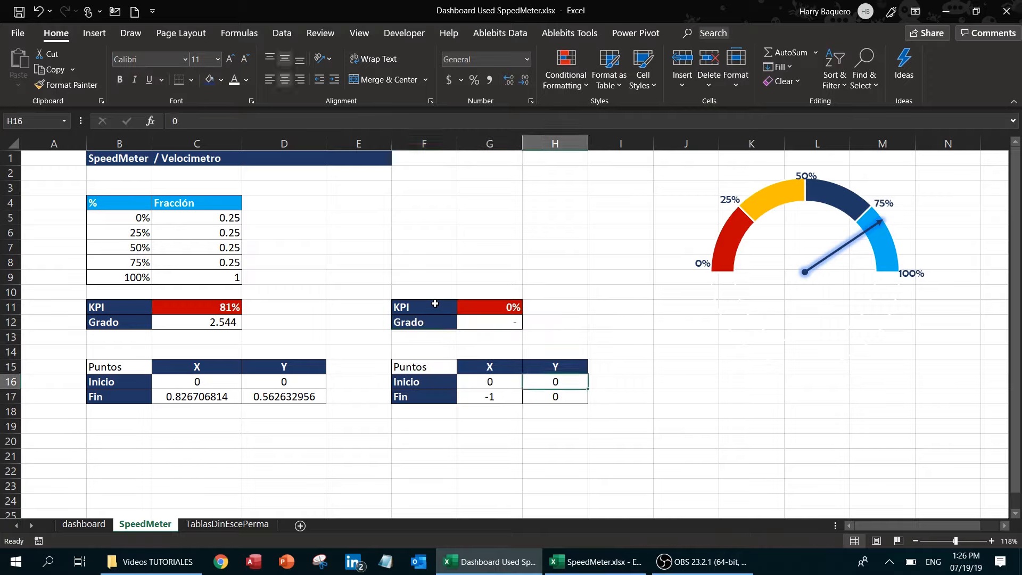
key("Left")
key("Down")
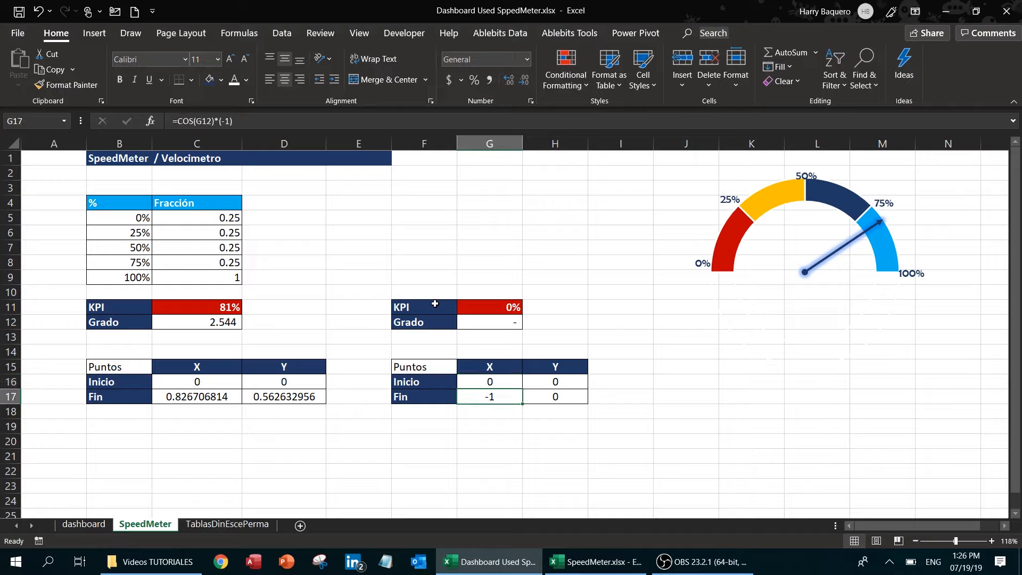
key("Right")
key("Left")
key("Left")
- Replace the linked KPI formula in G11 of the duplicated table with 20%
key("Up")
key("Up")
key("Up")
key("Up")
key("Up")
key("Up")
key("Right")
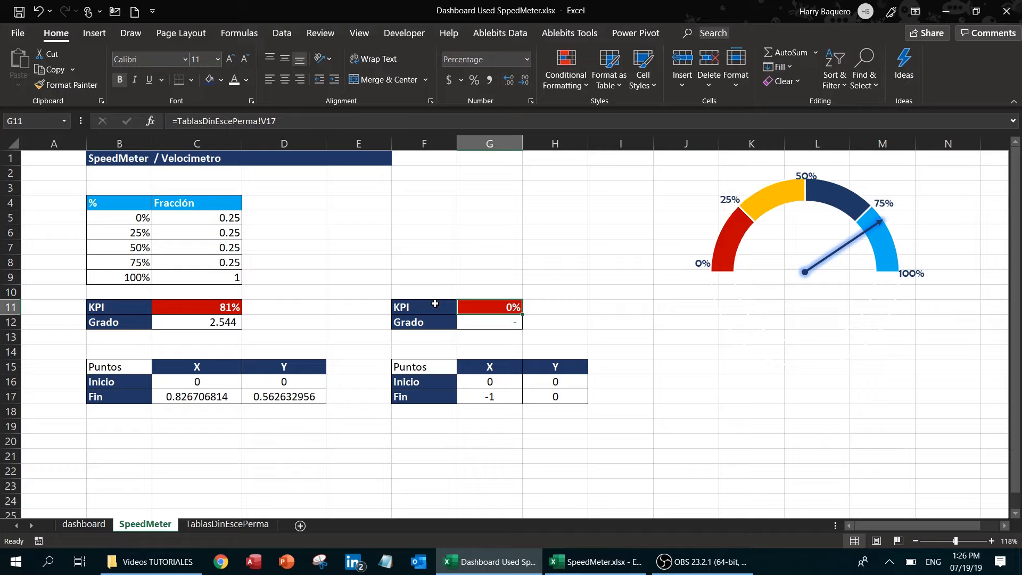
type("20")
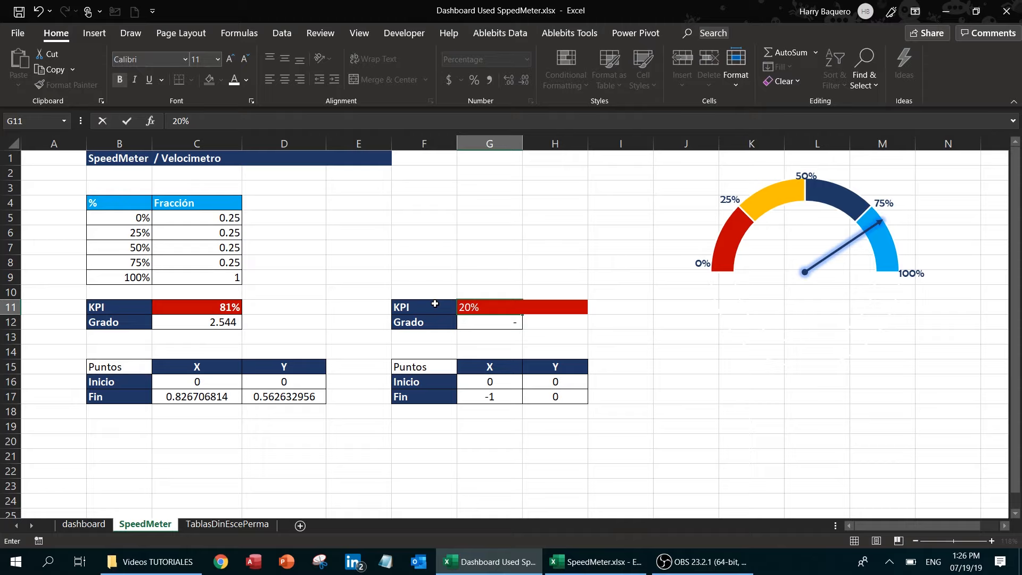
key("Return")
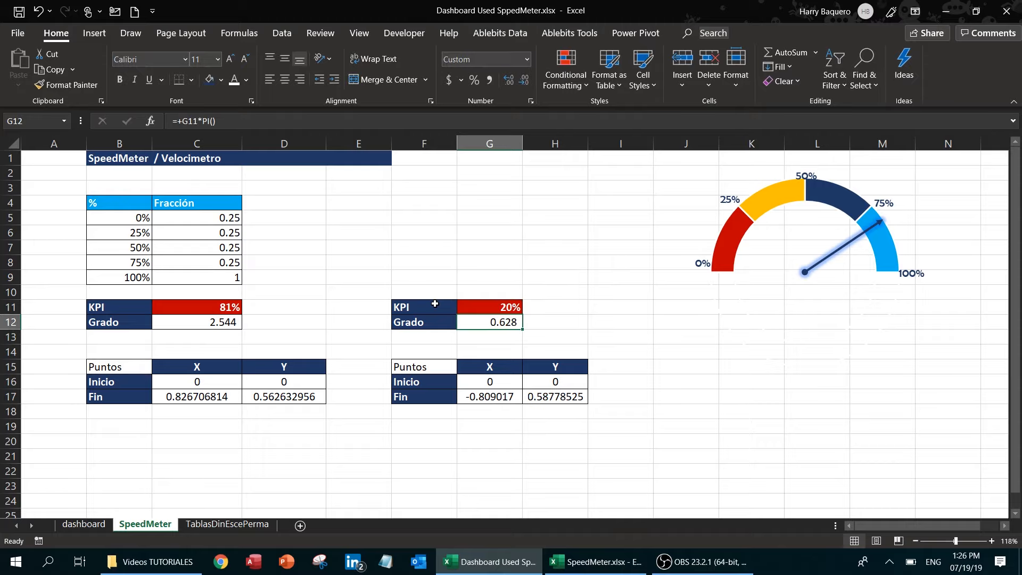
- Set the duplicated table's KPI in G11 to 80%
key("Up")
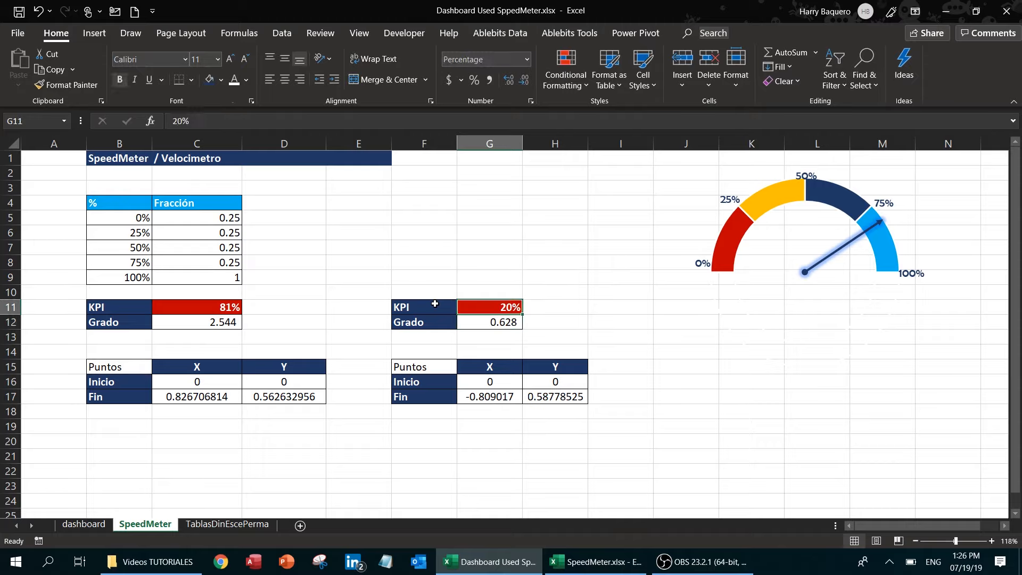
type("80")
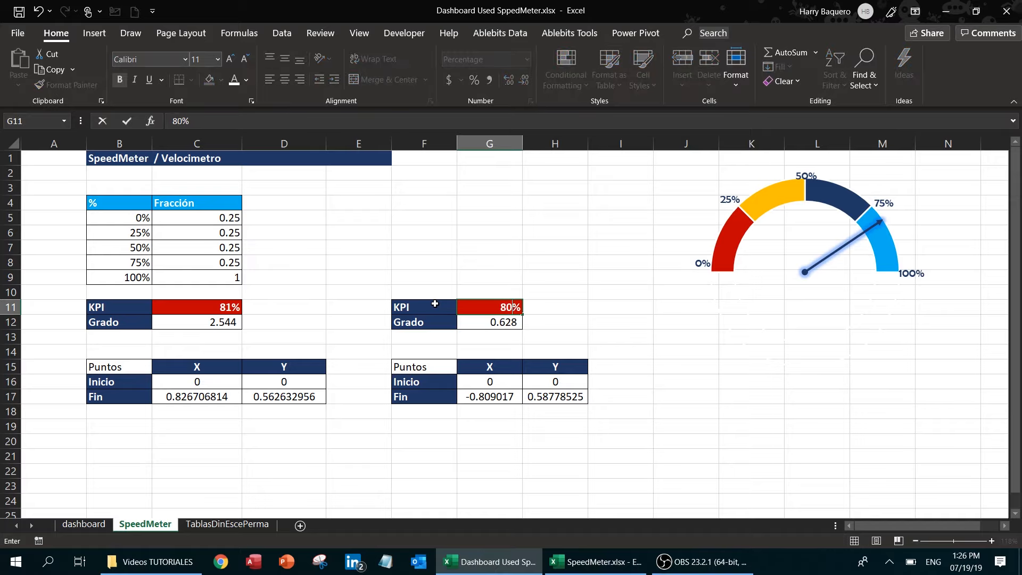
key("Return")
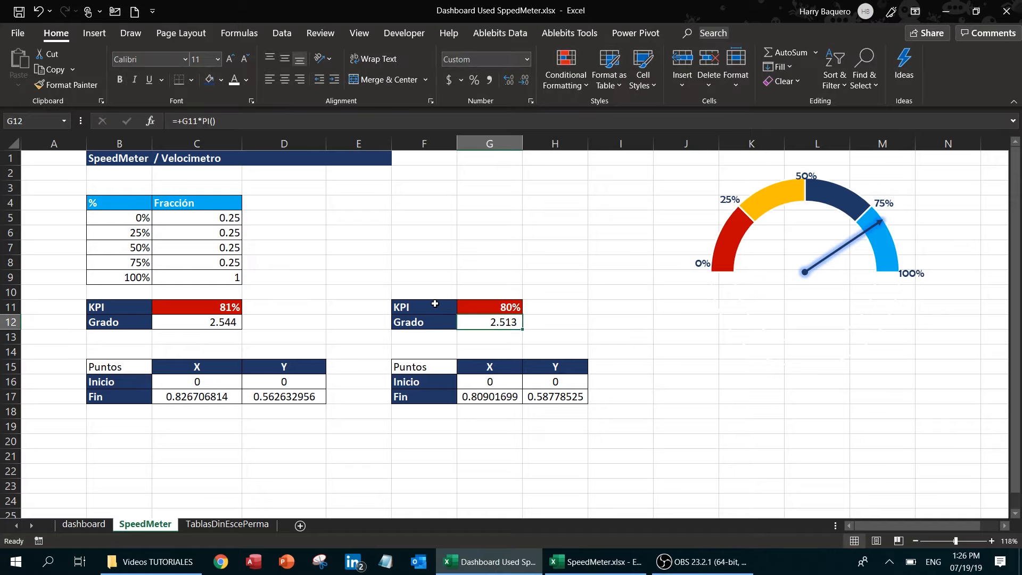
- Review how the duplicated table's Grado in G12 and end-point X in G17 depend on the KPI in G11
key("Down")
key("Up")
key("Down")
key("Down")
key("Down")
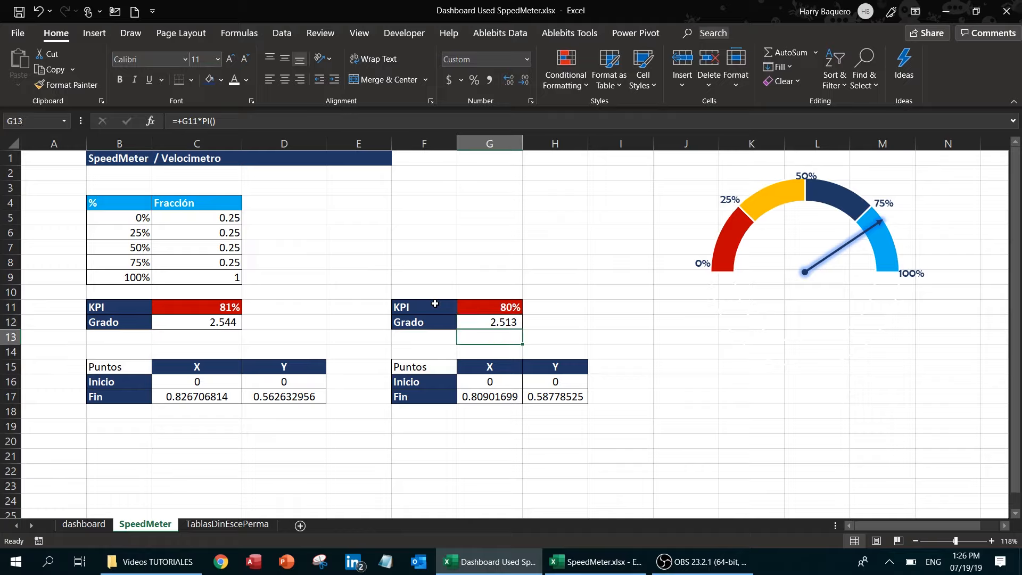
key("Down")
key("Down")
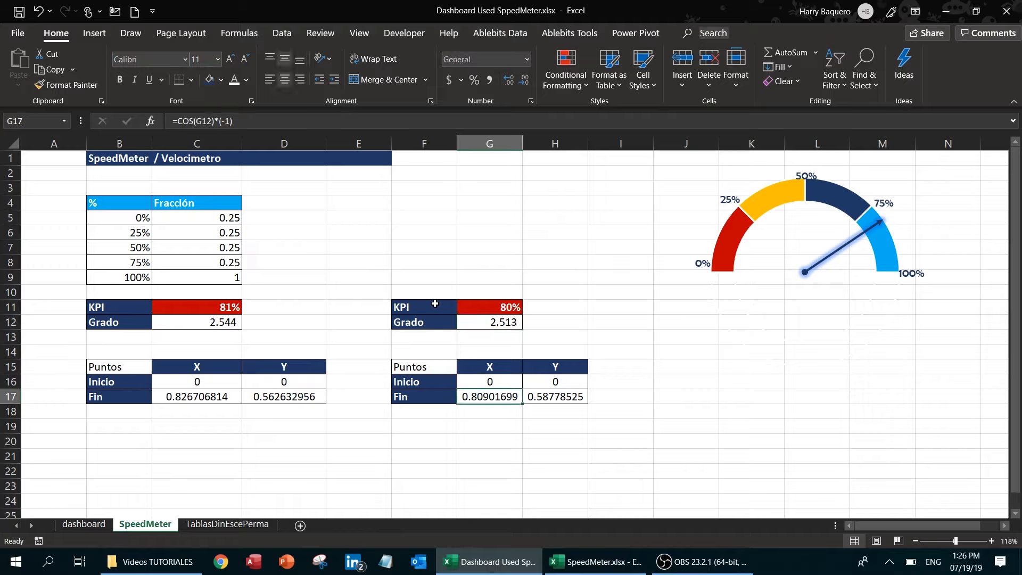
key("Up")
key("Up")
key("Up")
key("Up")
key("Up")
key("Up")
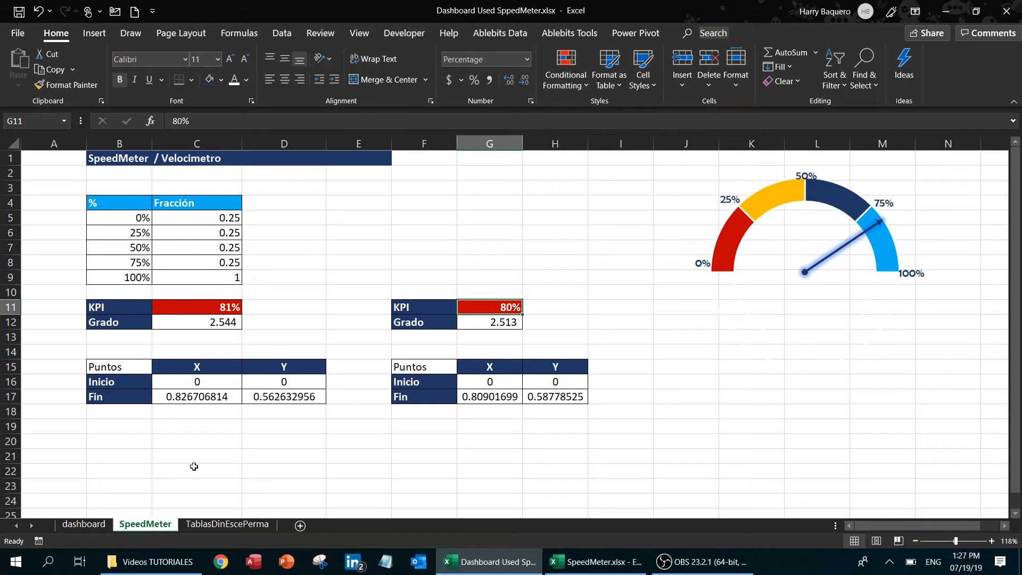
- Compare the gauge on the dashboard sheet with the linked KPI formula in C11 of the SpeedMeter sheet
left_click(75, 526)
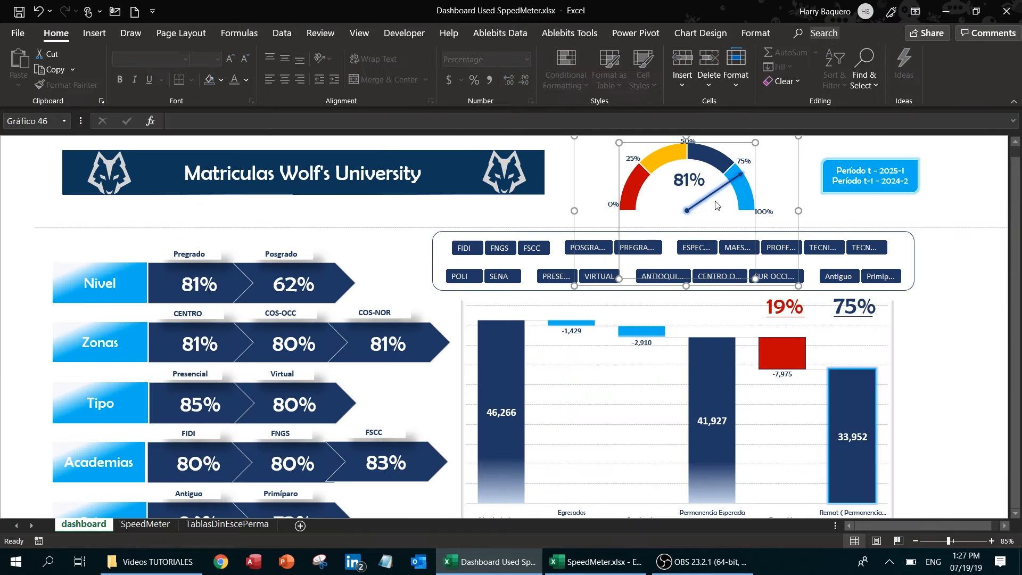
left_click(873, 224)
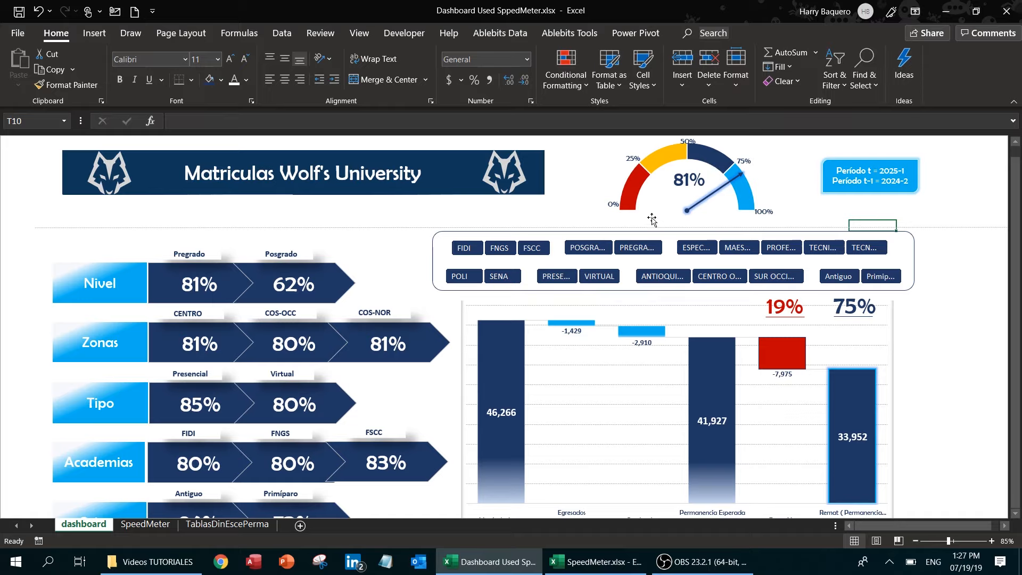
left_click(161, 528)
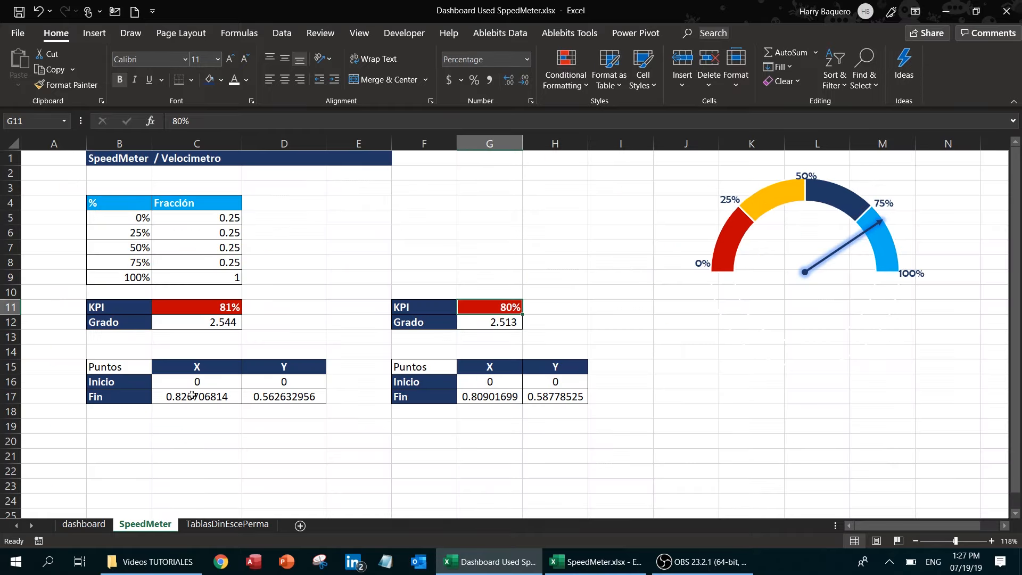
left_click(207, 307)
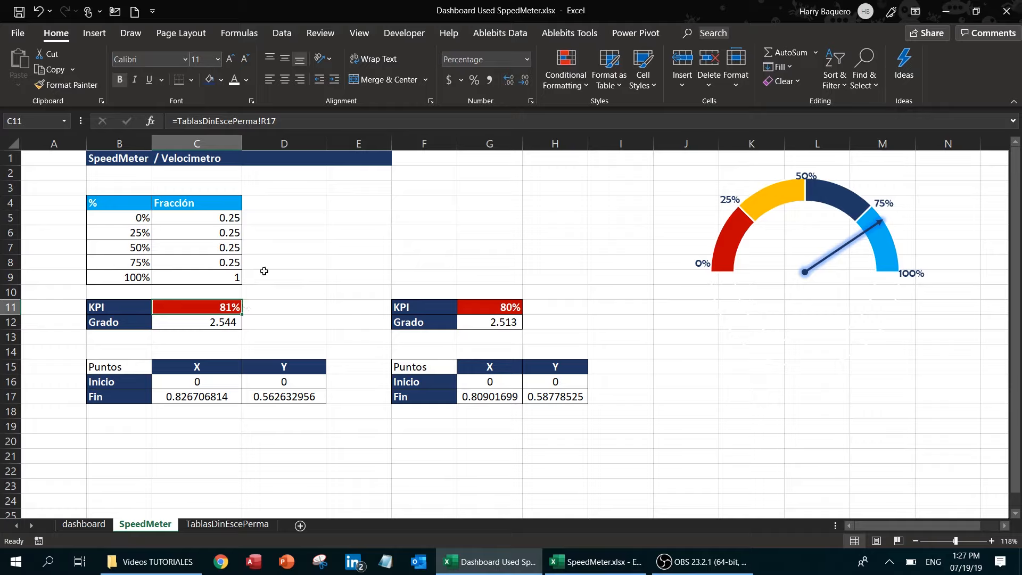
- Relink the copied gauge's needle series to the duplicated table: name F15, X values G16:G17, Y values H16:H17
mouse_move(729, 253)
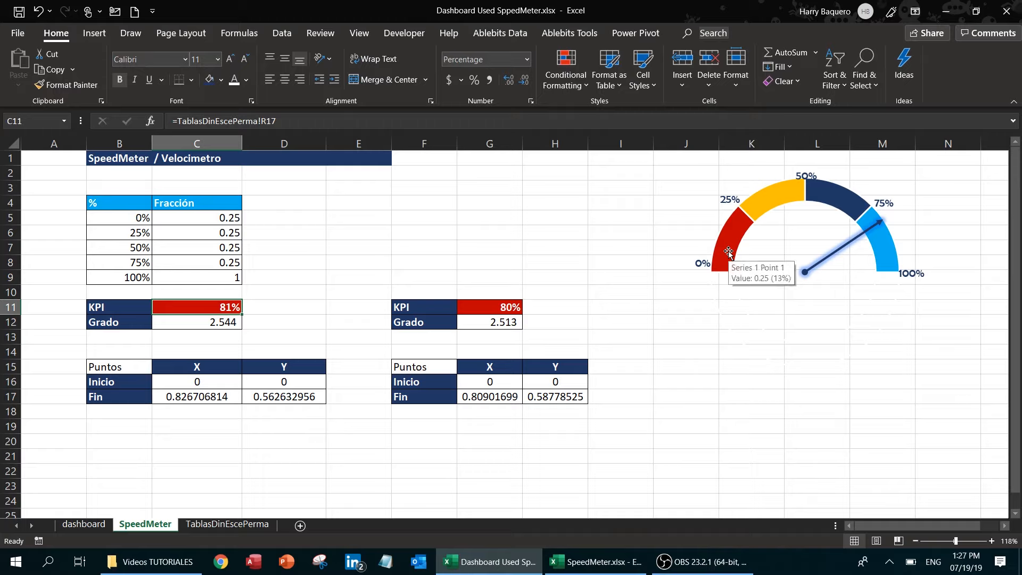
left_click(843, 248)
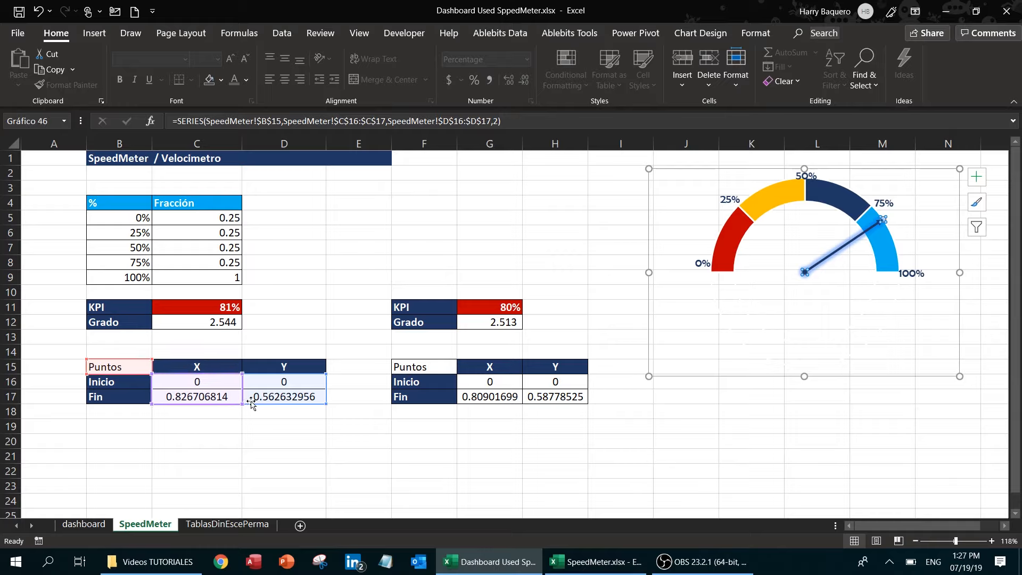
left_click_drag(272, 403, 545, 399)
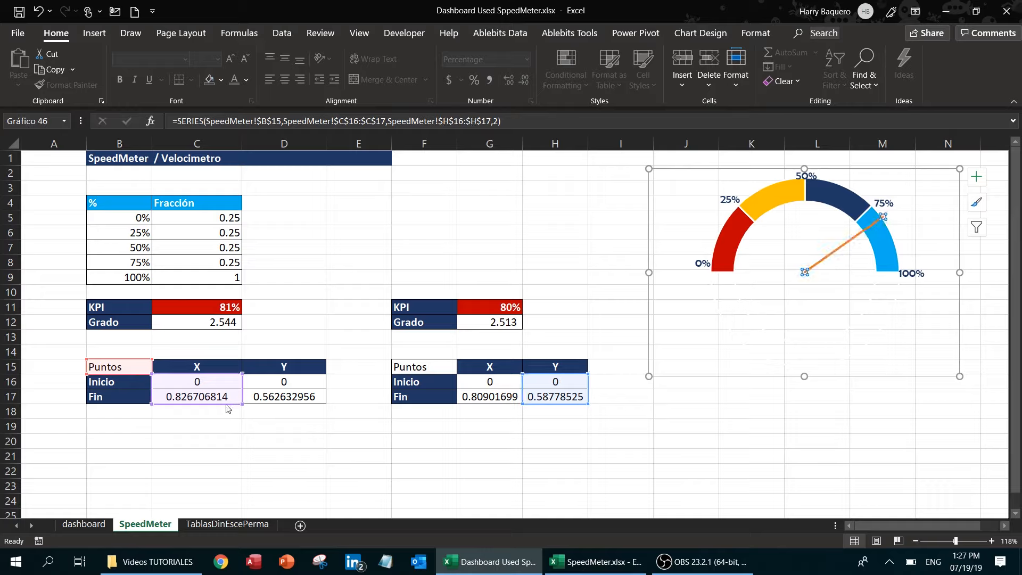
left_click_drag(228, 409, 482, 403)
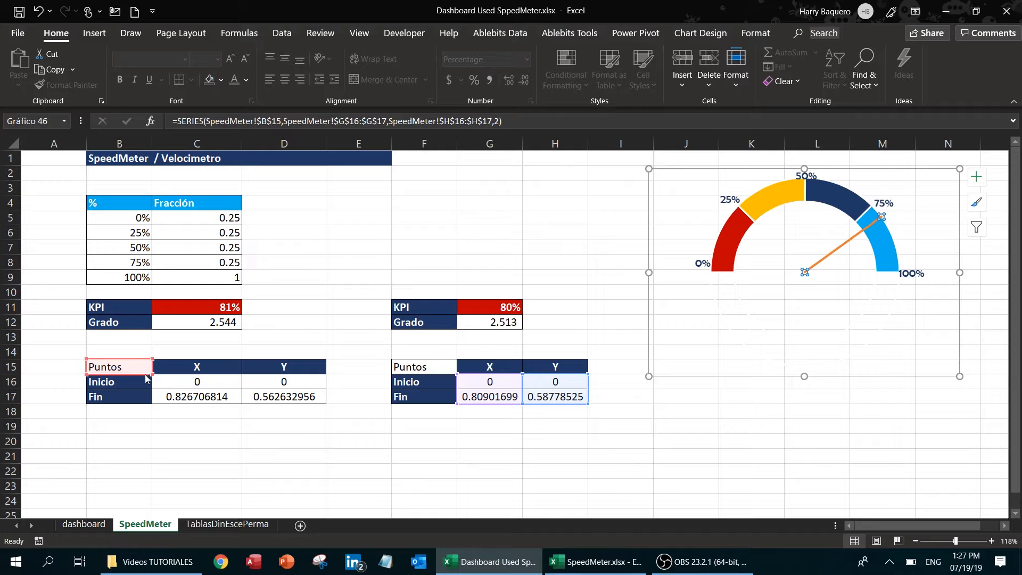
left_click_drag(147, 379, 418, 368)
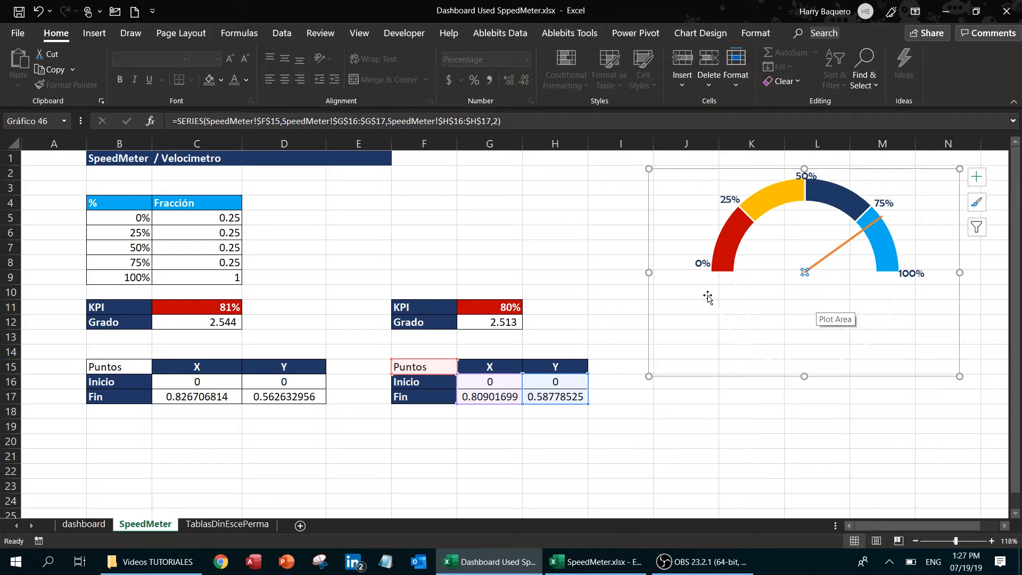
- Set the duplicated table's KPI in G11 to 55% to test the relinked needle
left_click(481, 308)
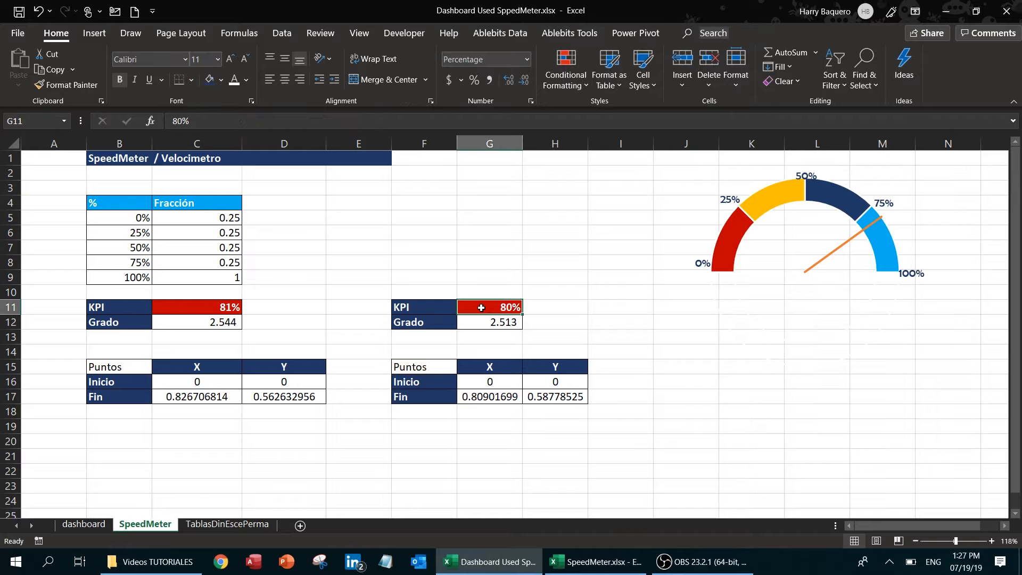
type("55")
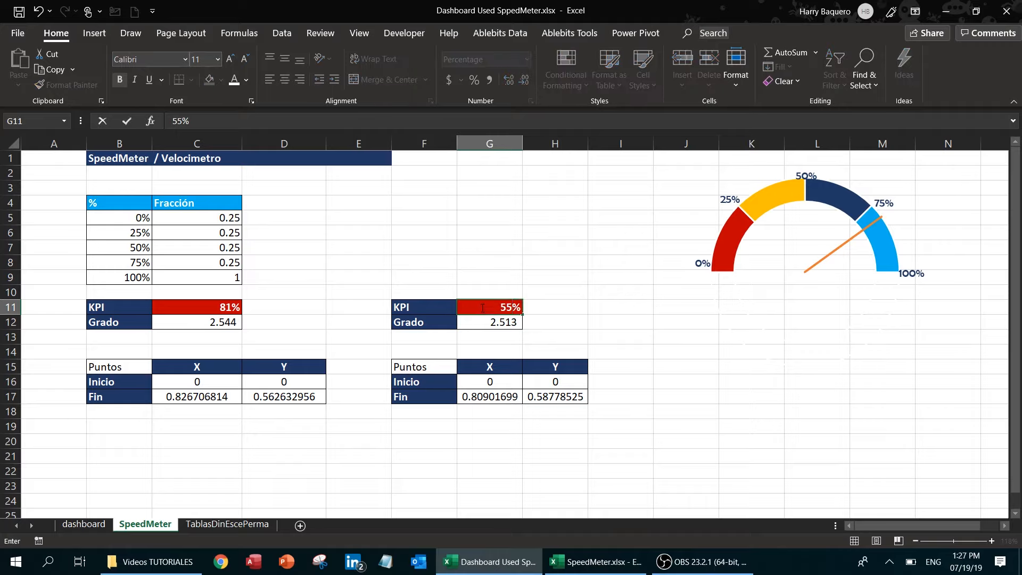
key("Return")
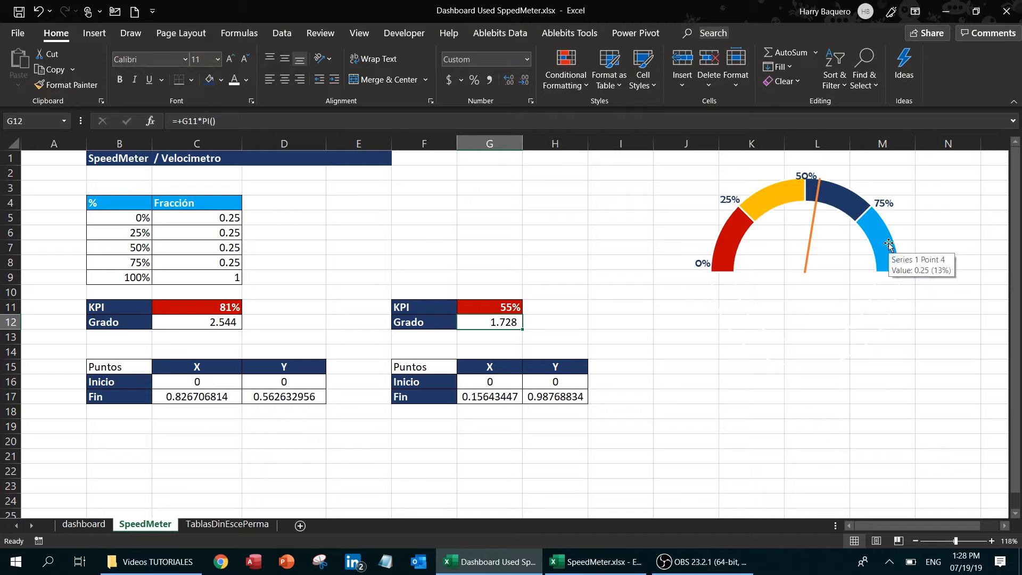
- Fill the copied gauge's segment between 25% and 50% with light gray
left_click(779, 195)
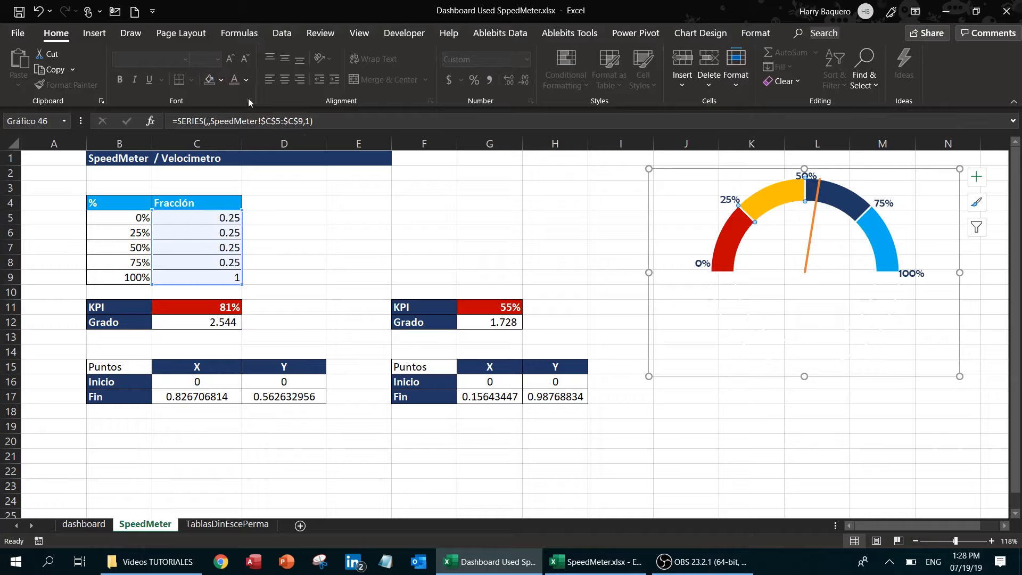
left_click(221, 79)
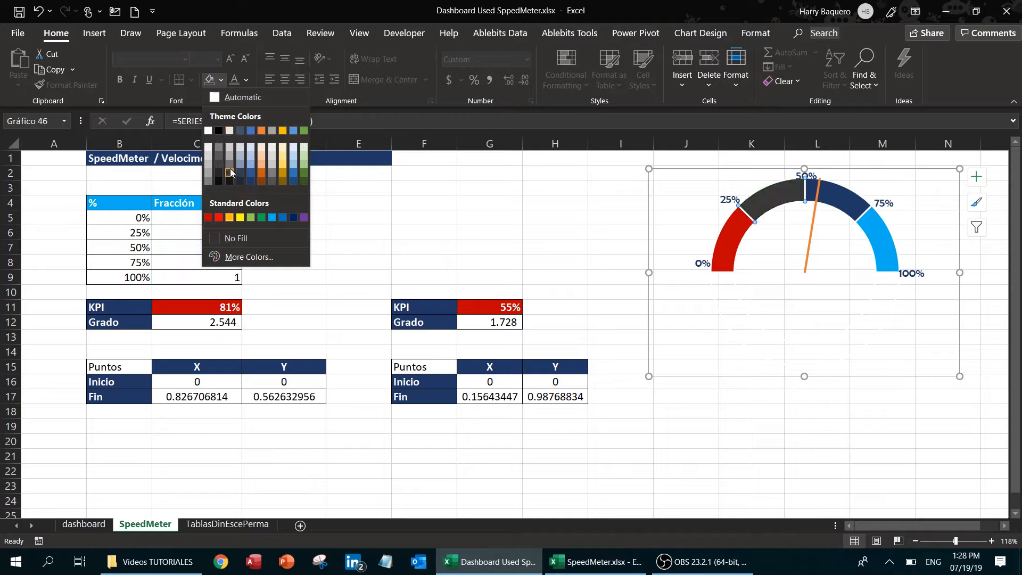
left_click(230, 151)
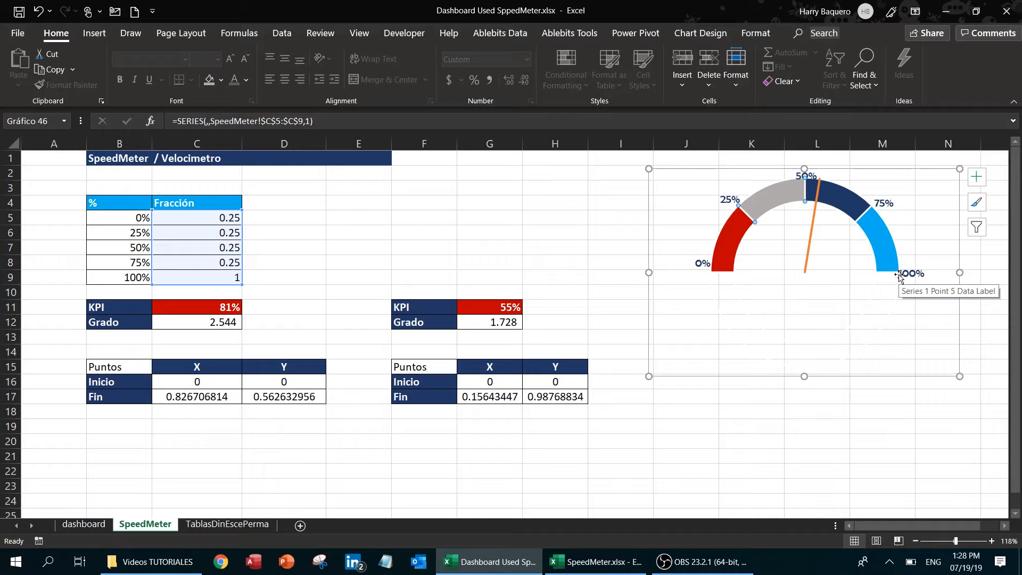
- Set the duplicated table's KPI in G11 to 60%
left_click(503, 307)
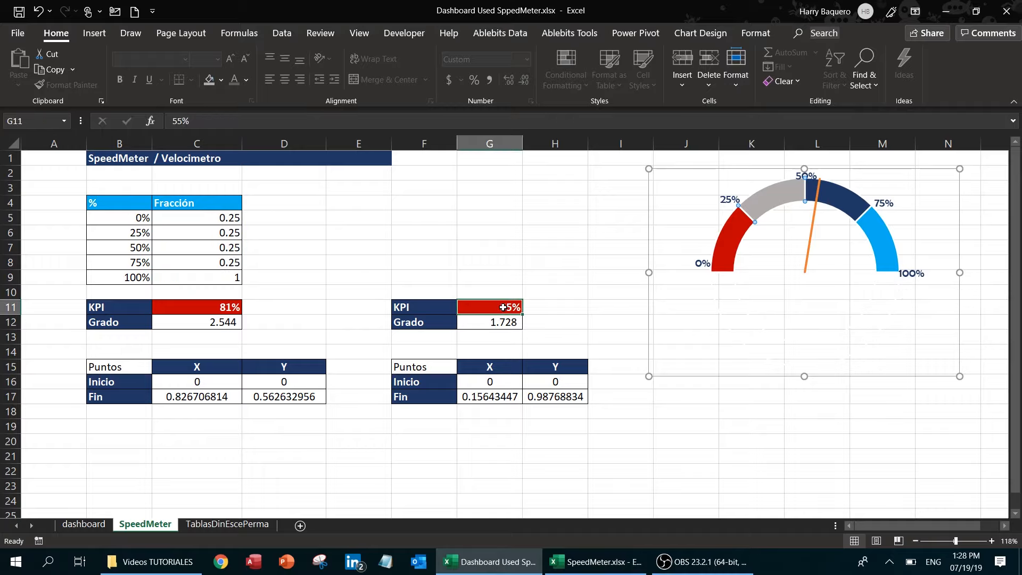
type("60")
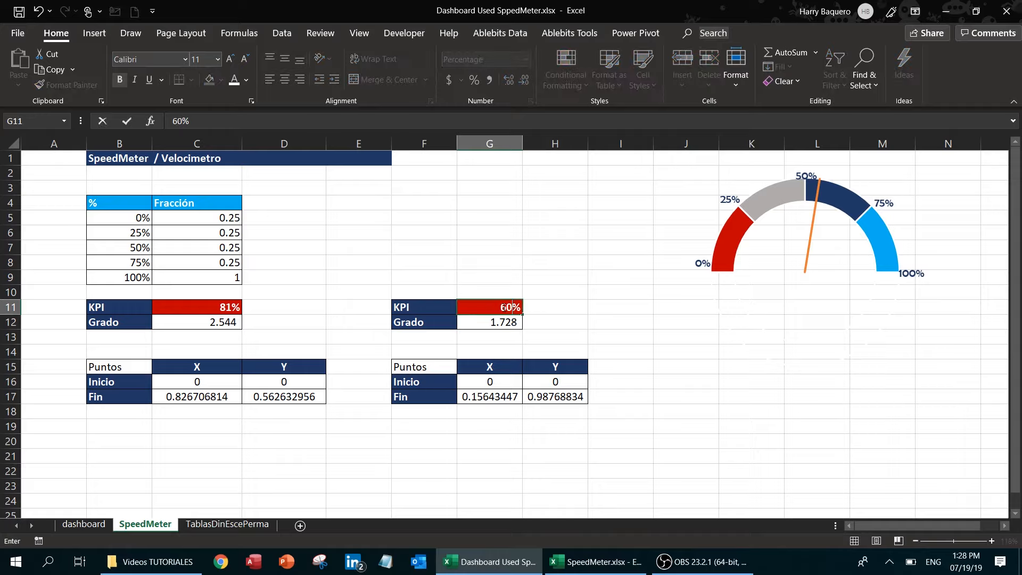
key("Return")
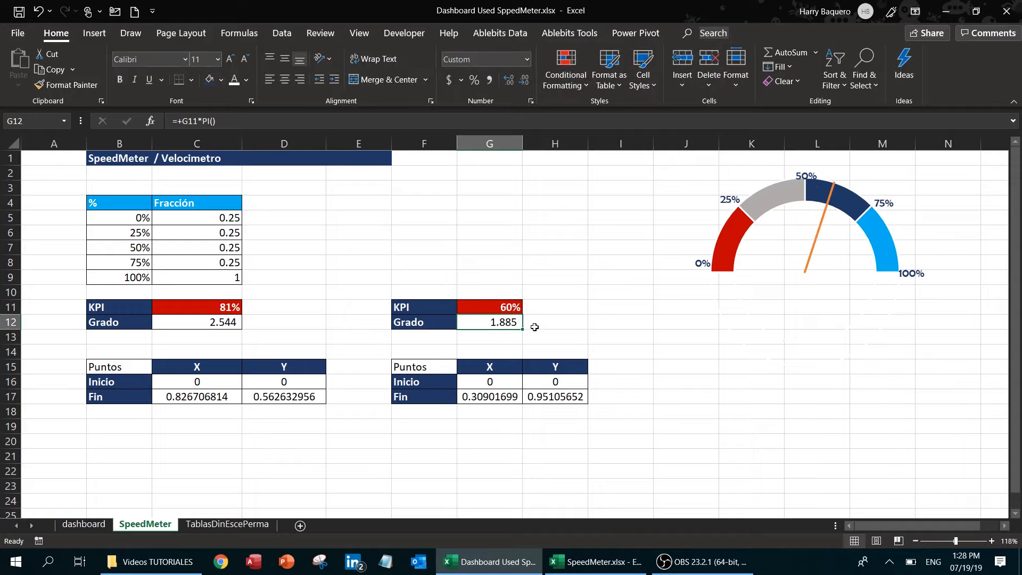
left_click(510, 307)
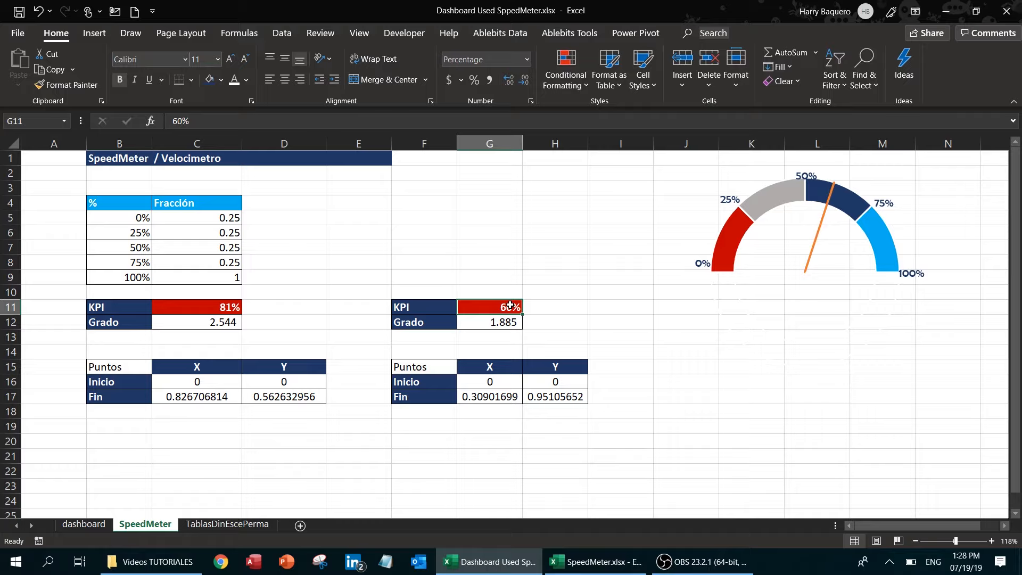
- Style the copied gauge's needle as an arrow with a round base and a bright red outline
left_click(758, 181)
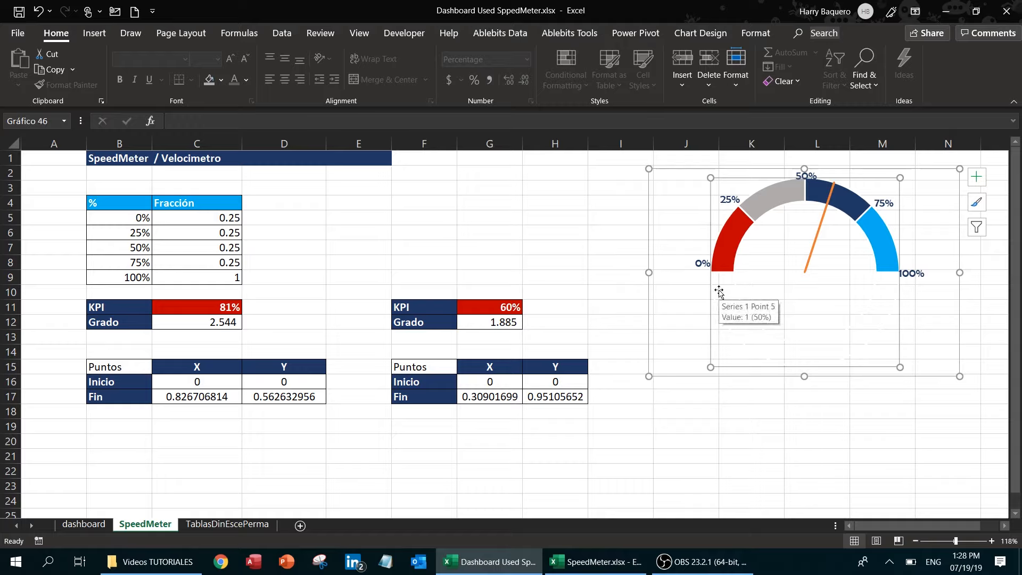
left_click(818, 239)
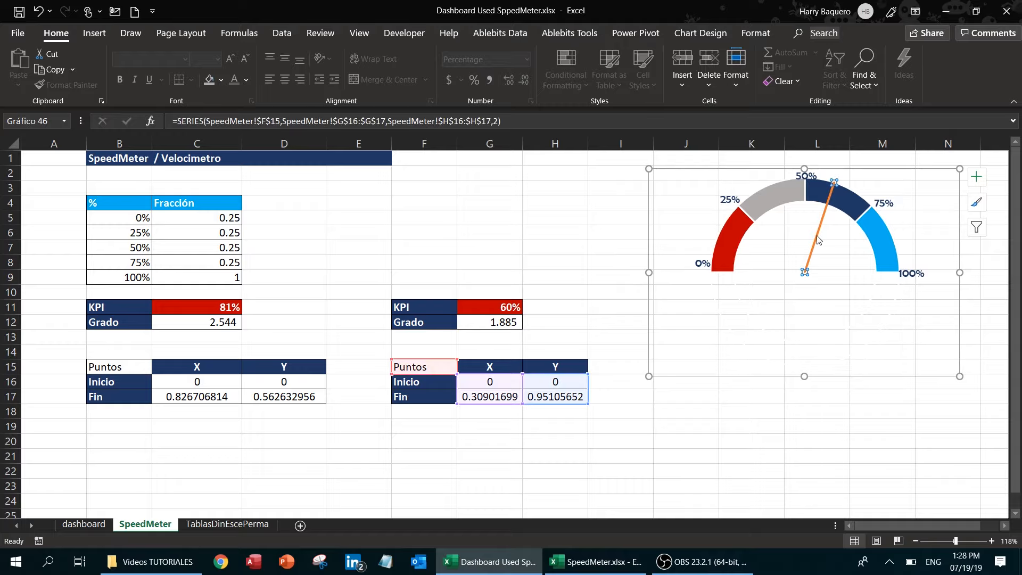
left_click(757, 38)
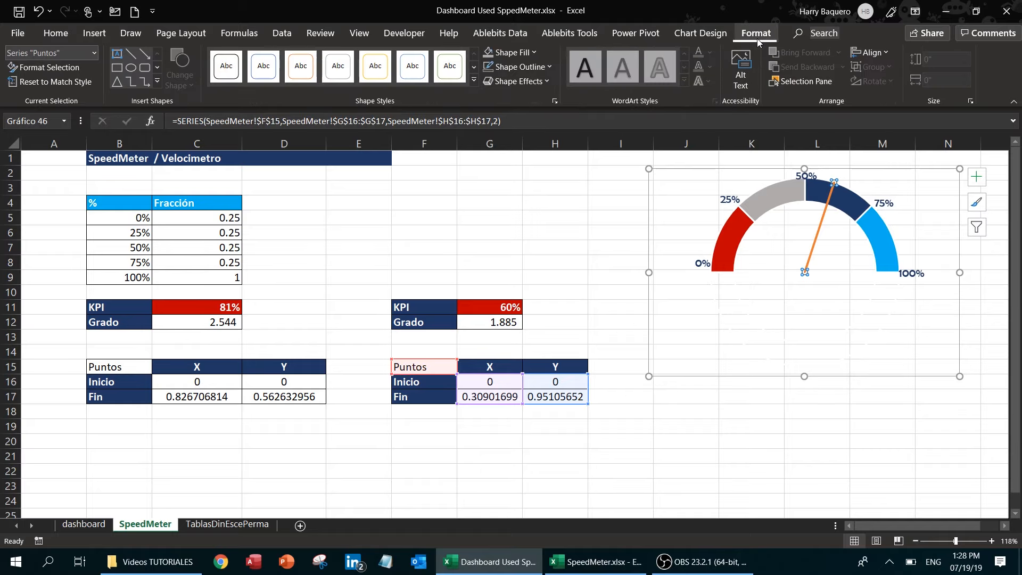
left_click(538, 66)
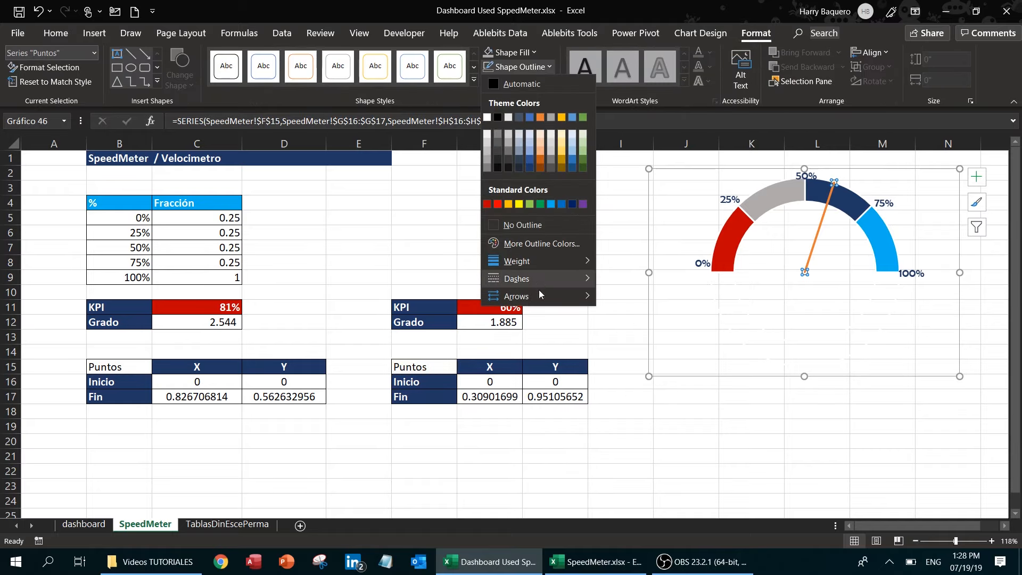
mouse_move(540, 303)
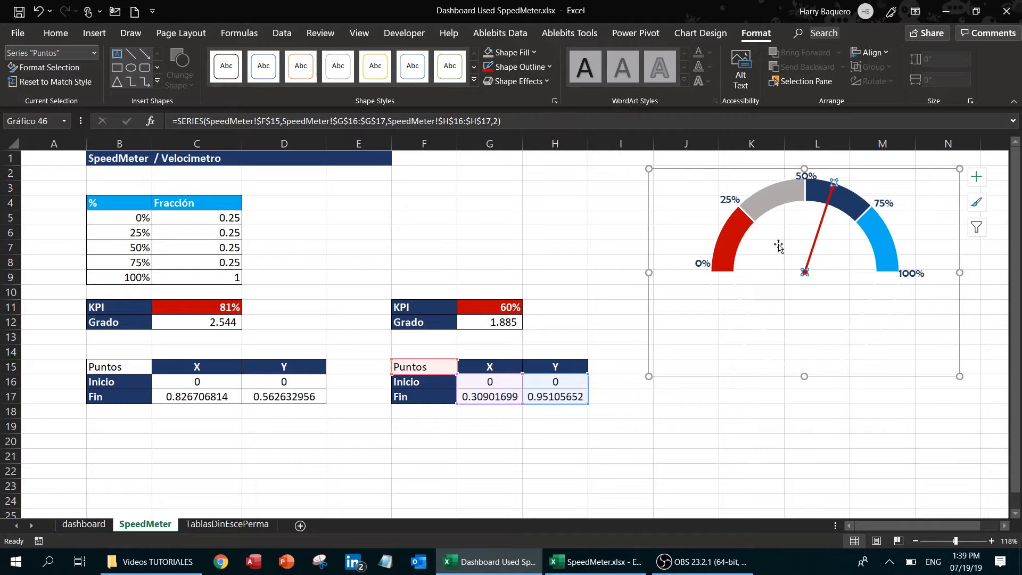
left_click(527, 68)
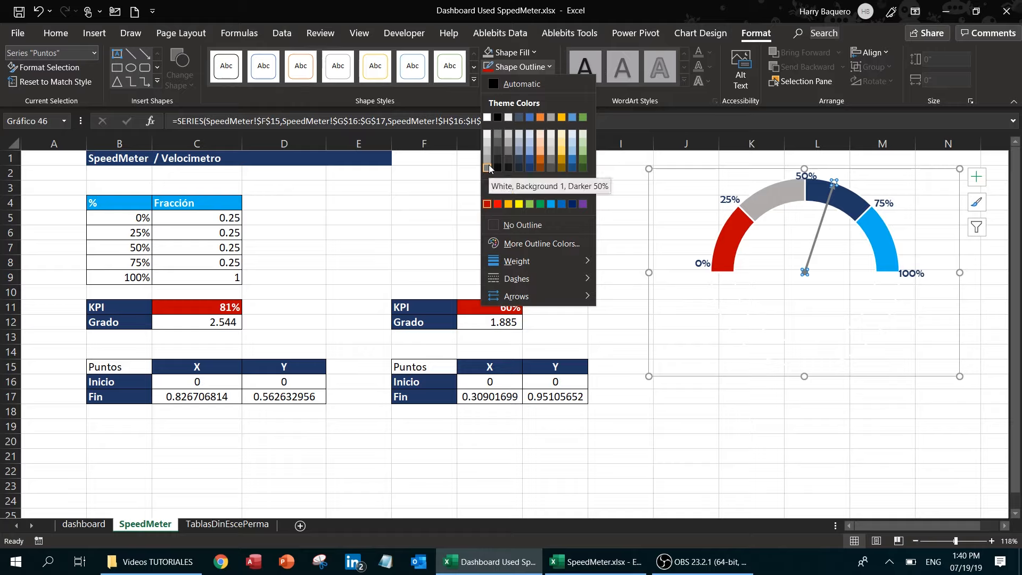
left_click(498, 204)
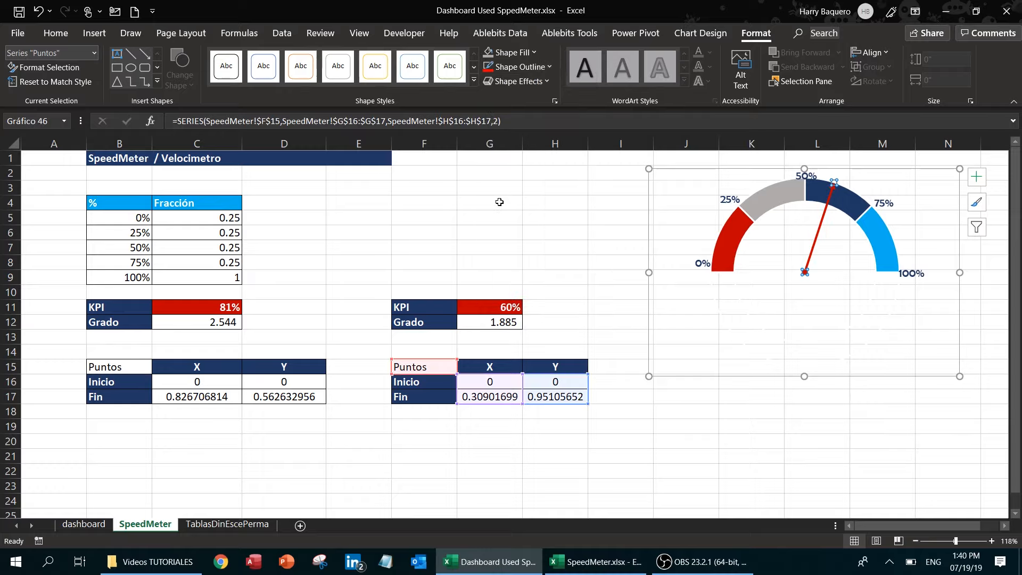
- Apply the smallest blue glow variation to the copied gauge's red needle
left_click(535, 81)
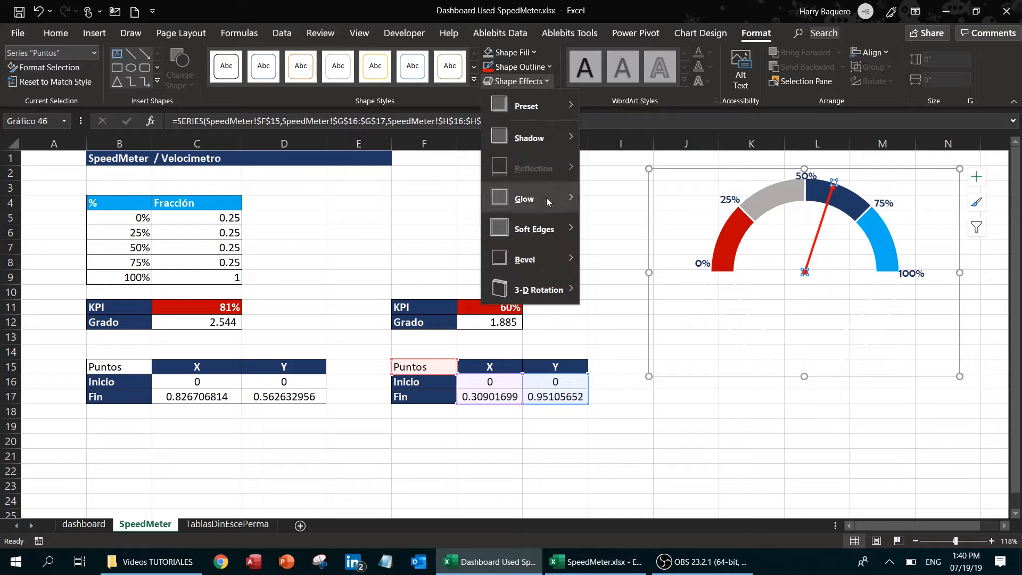
mouse_move(547, 197)
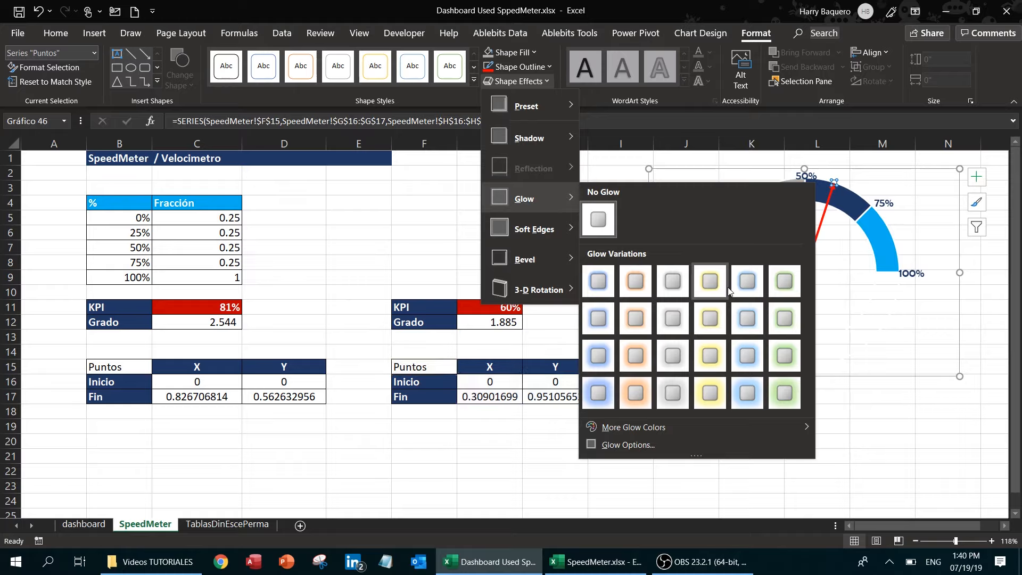
left_click(602, 283)
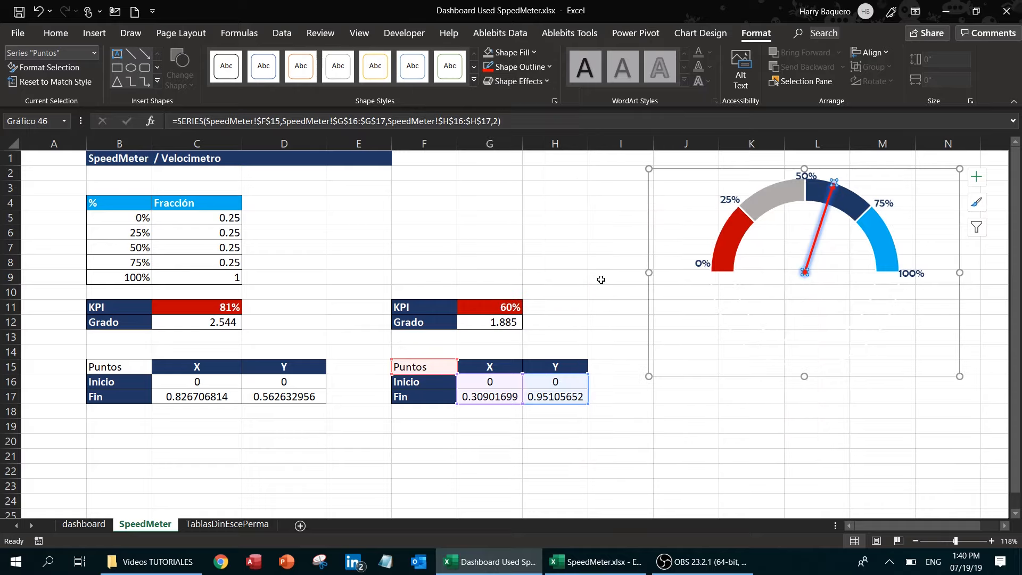
left_click(715, 357)
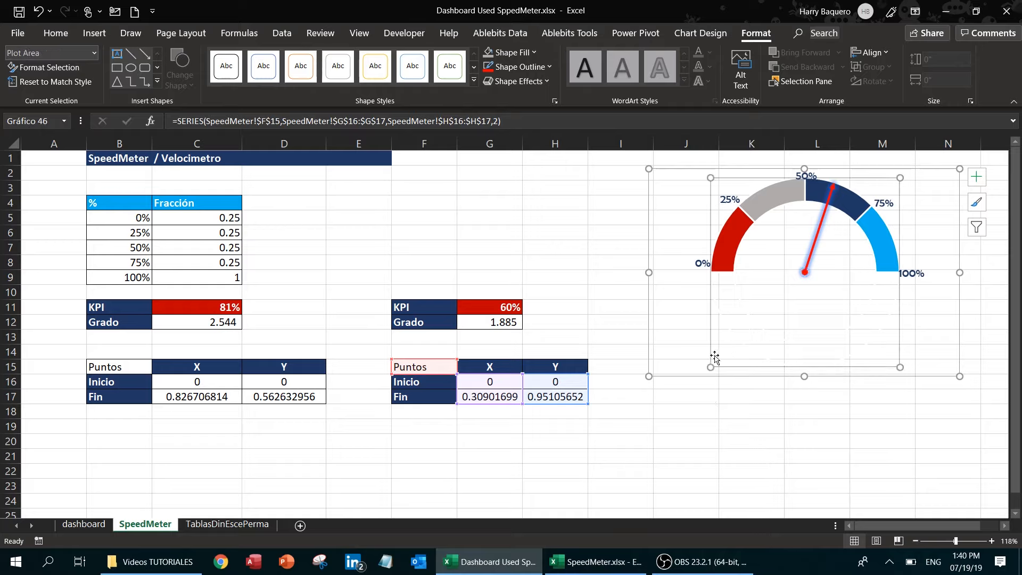
left_click(682, 410)
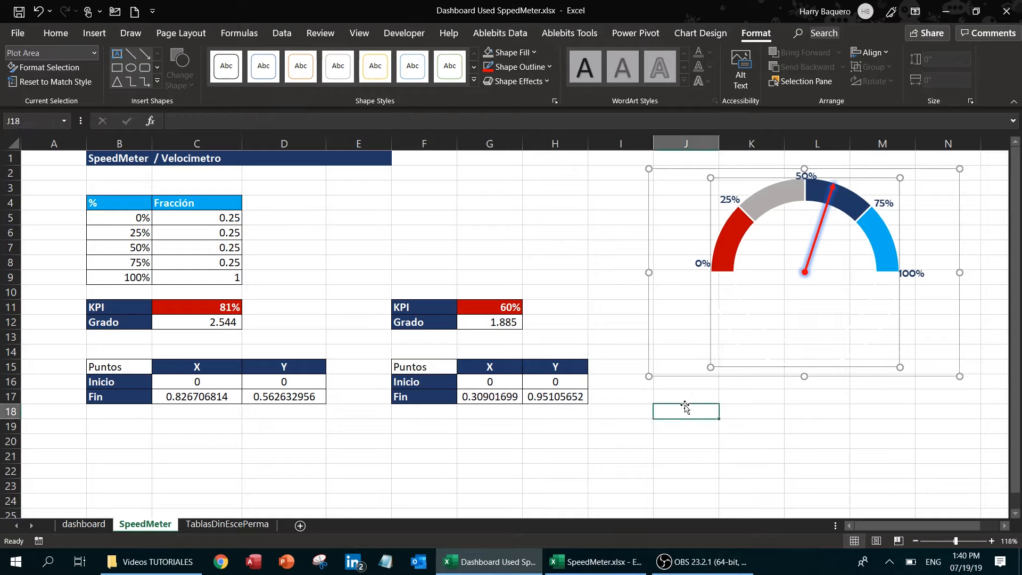
- Set the duplicated table's KPI in G11 to 34%
left_click(489, 307)
left_click(436, 309)
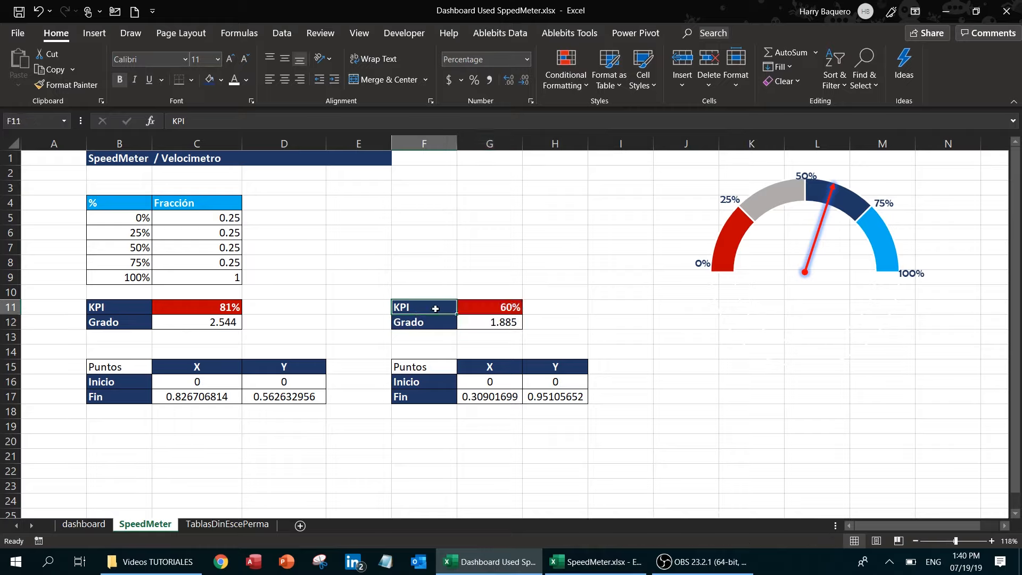
left_click(495, 307)
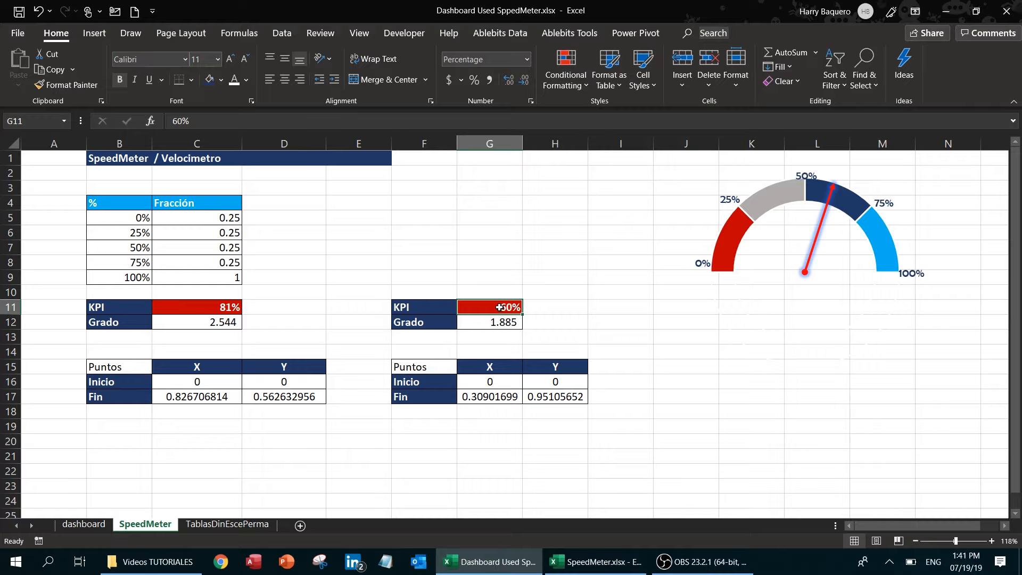
type("34")
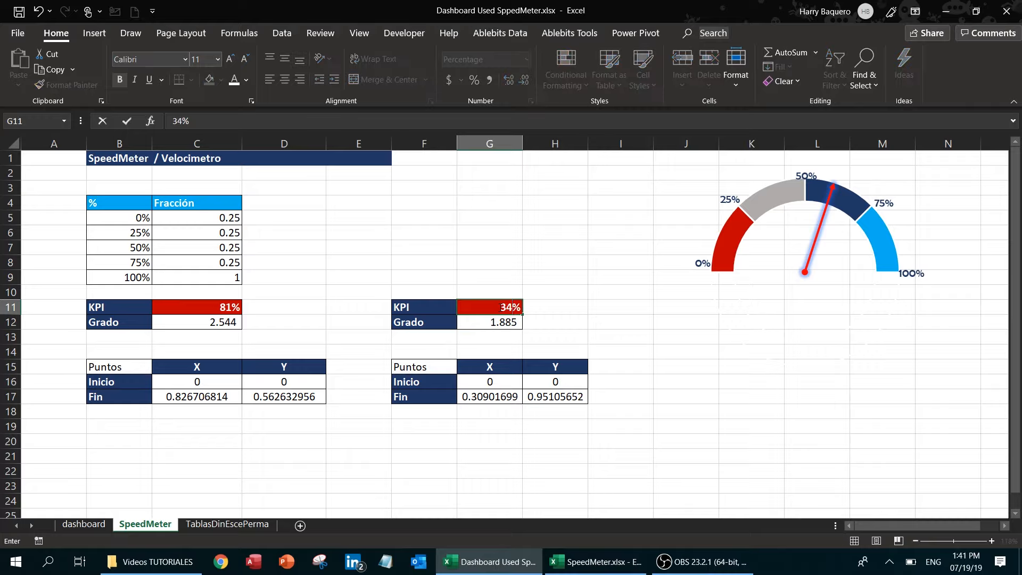
key("Return")
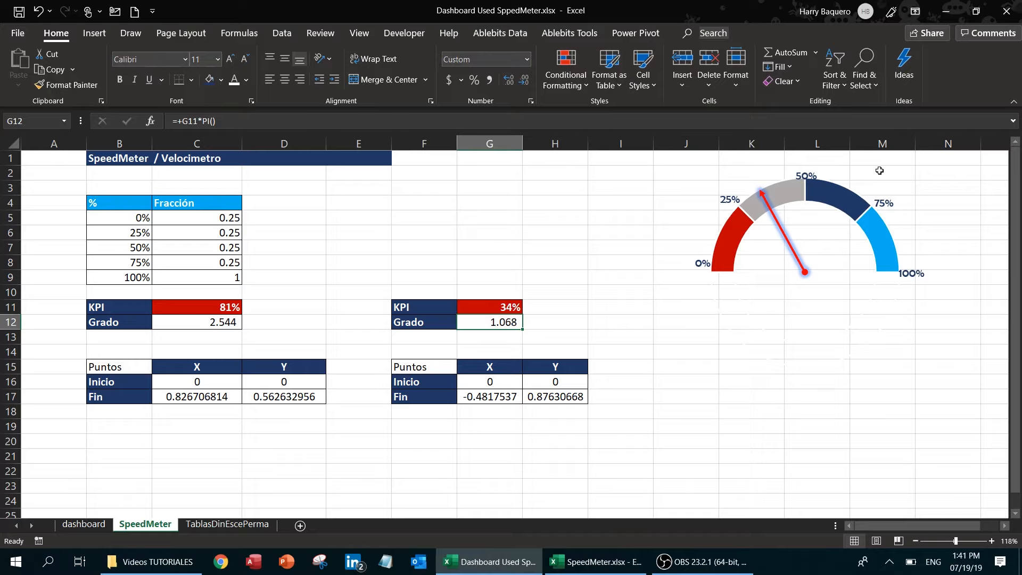
left_click(850, 183)
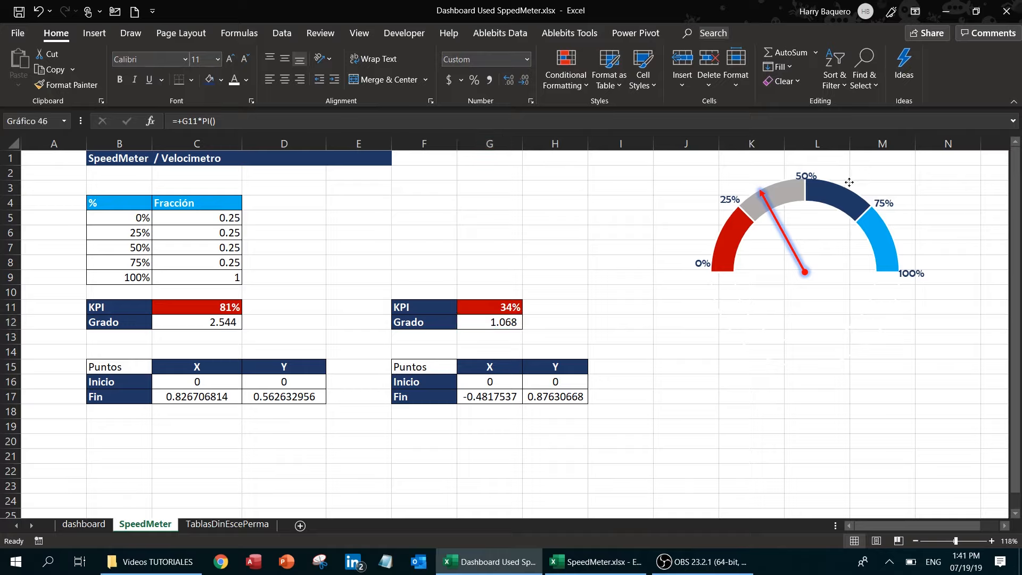
left_click(894, 169)
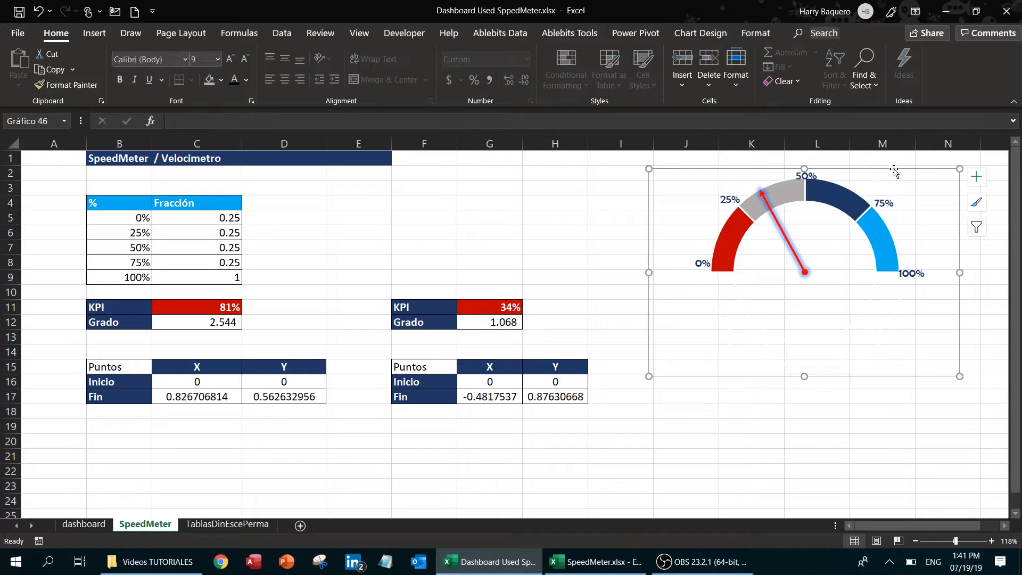
left_click(521, 245)
left_click(741, 183)
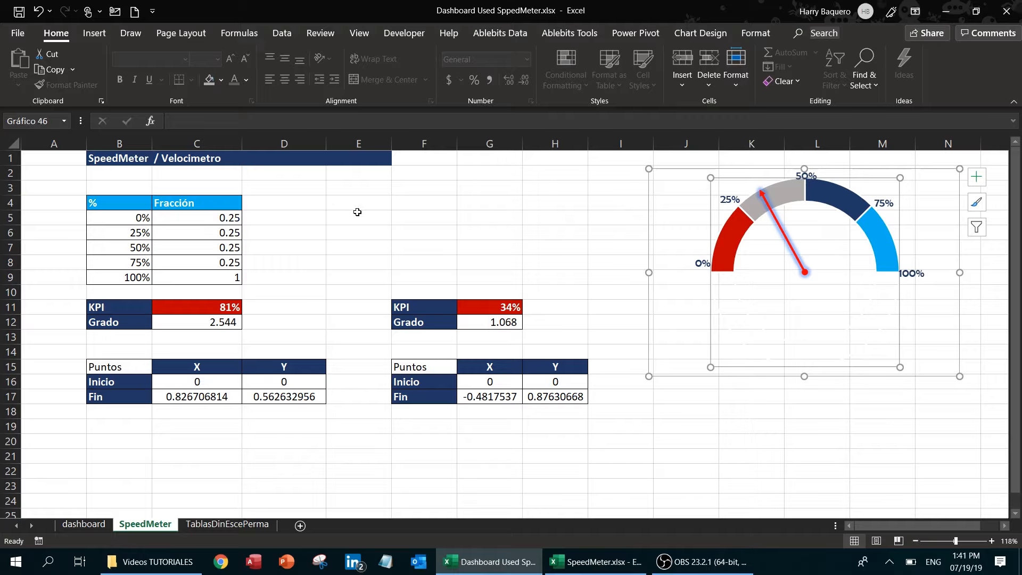
key("ctrl+q")
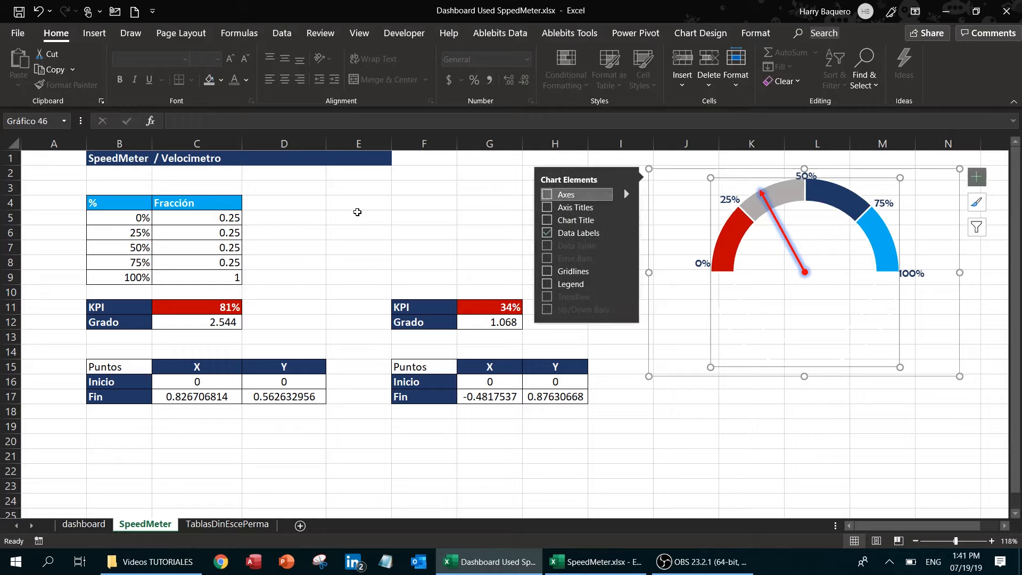
left_click(682, 169)
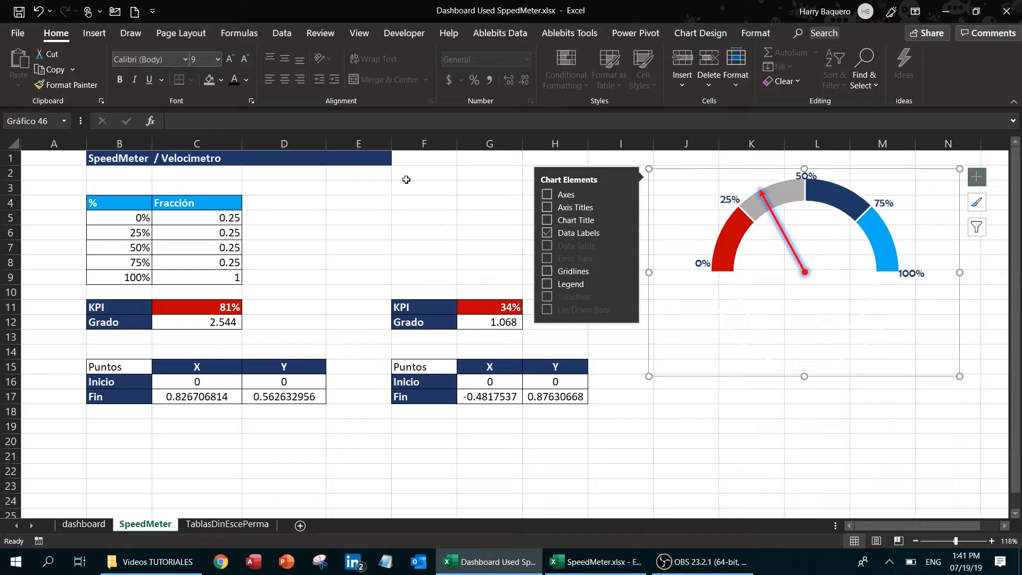
left_click(409, 178)
left_click(688, 169)
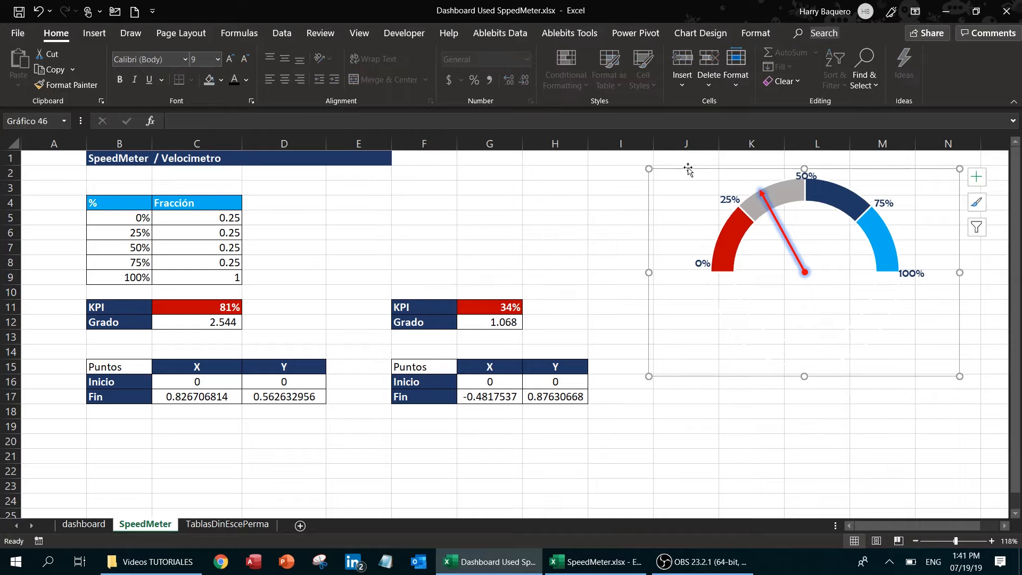
double_click(702, 196)
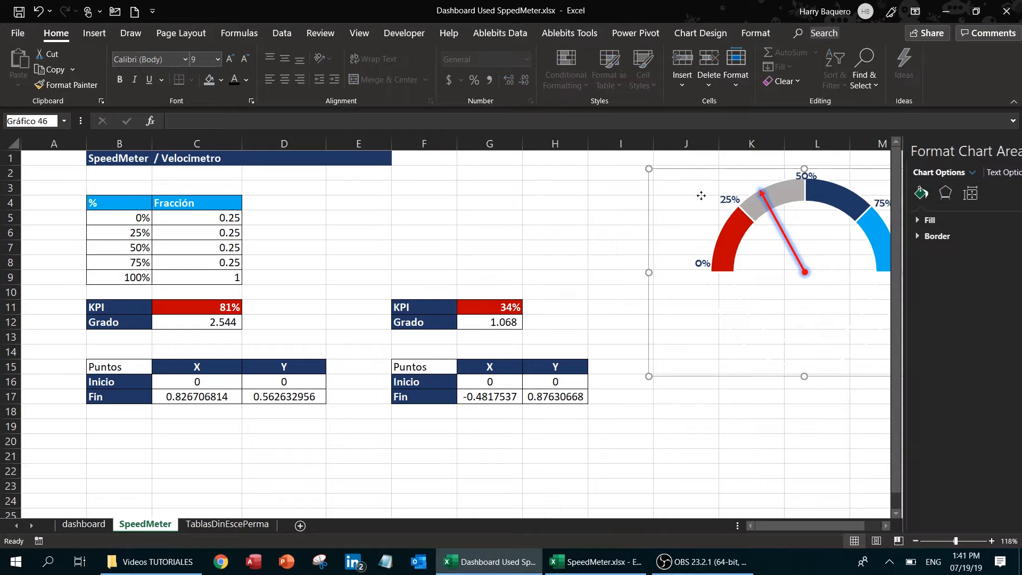
left_click(645, 200)
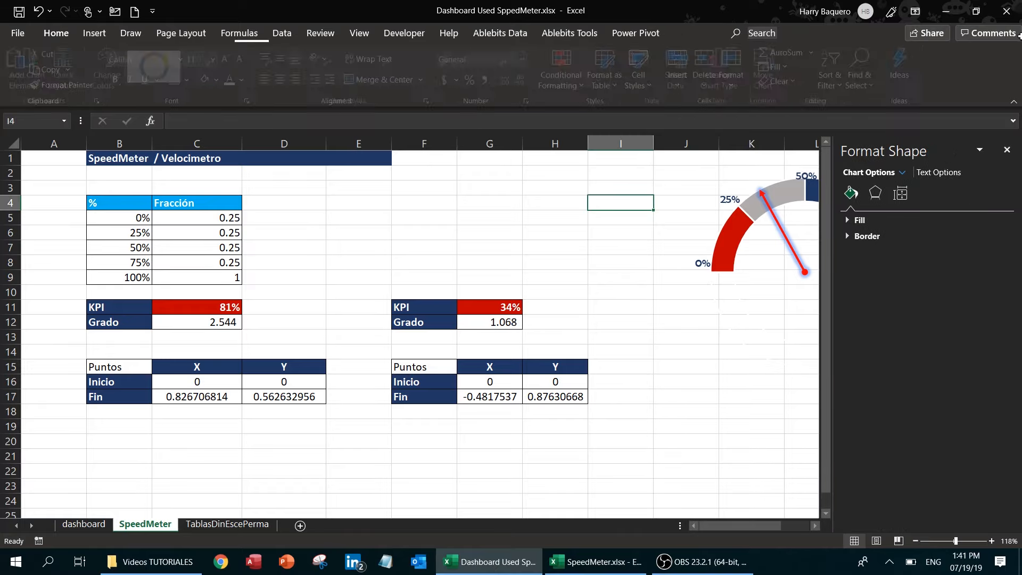
left_click(1006, 148)
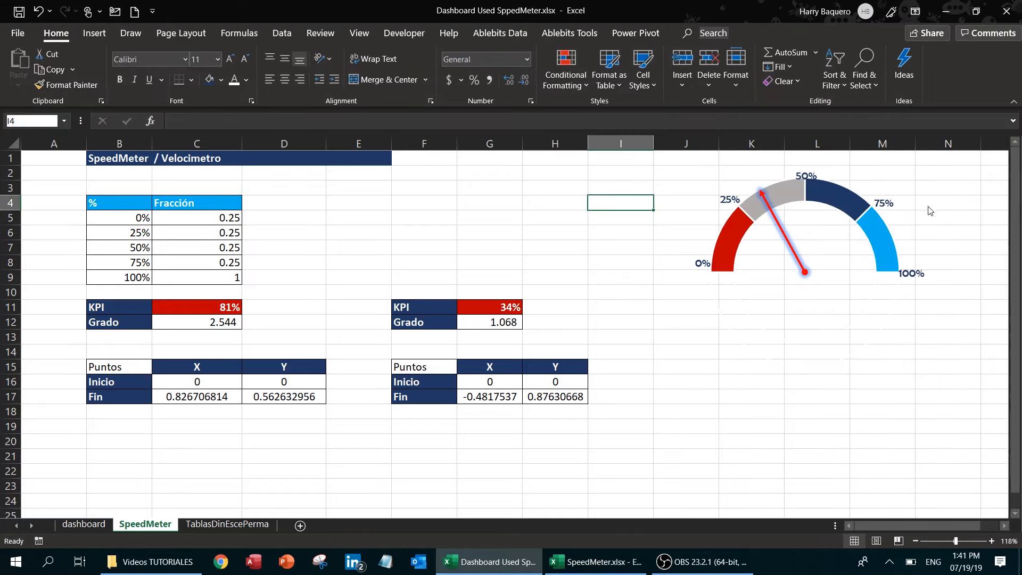
- Copy the red-needle gauge from the SpeedMeter sheet and go to the dashboard sheet
left_click(890, 235)
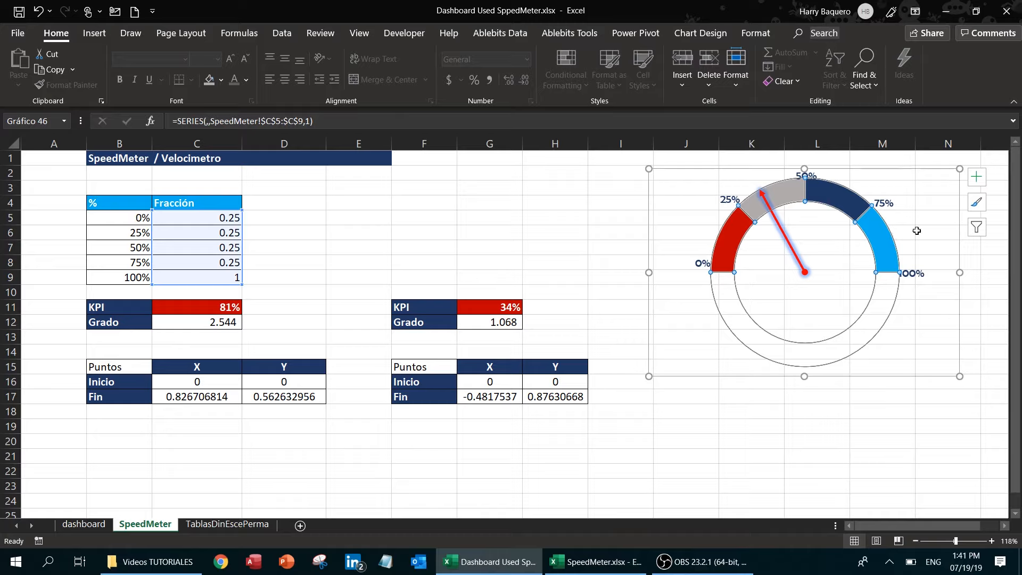
left_click(938, 170)
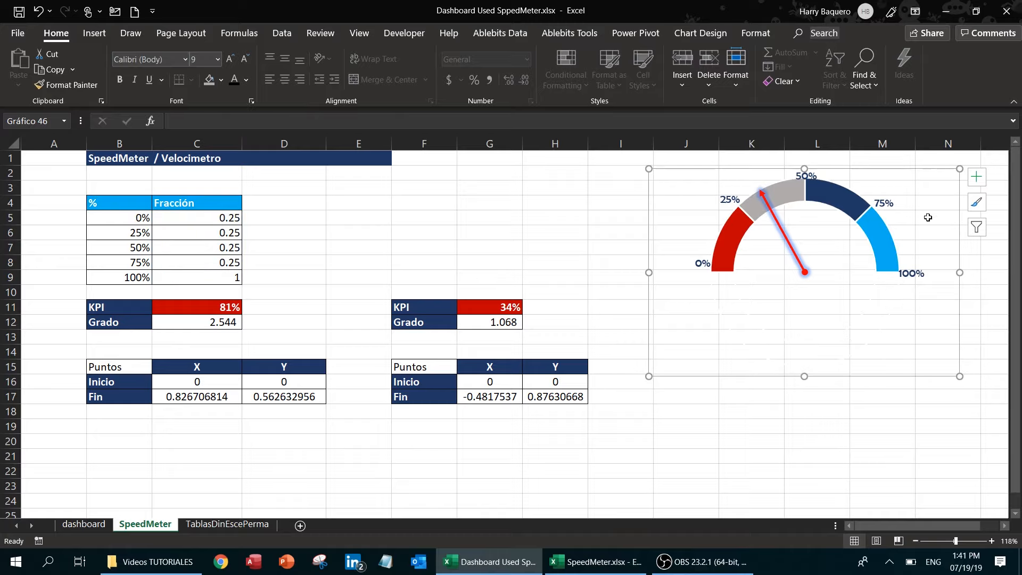
left_click(880, 395)
left_click(855, 258)
left_click(855, 258)
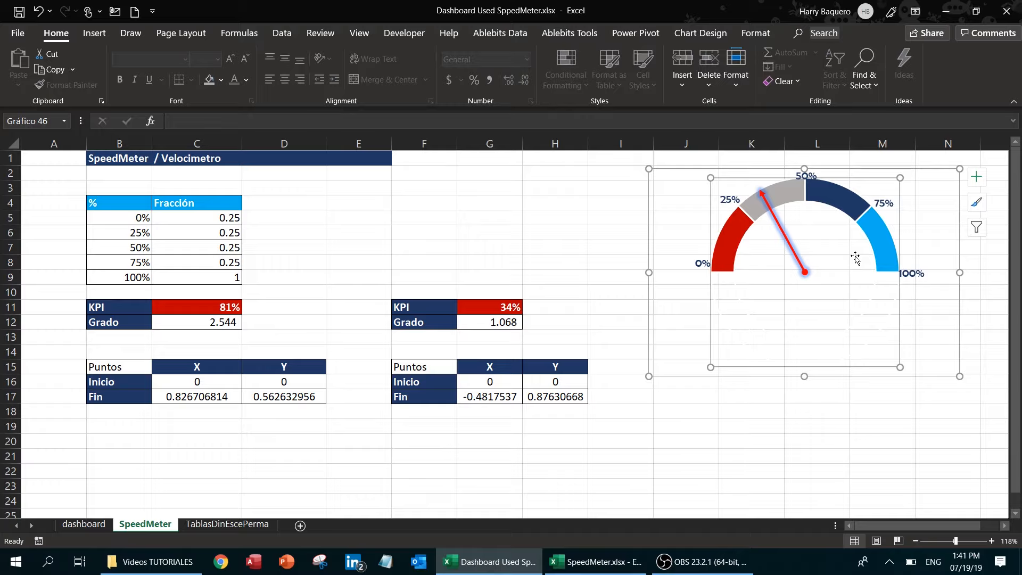
key("ctrl+c")
left_click(86, 530)
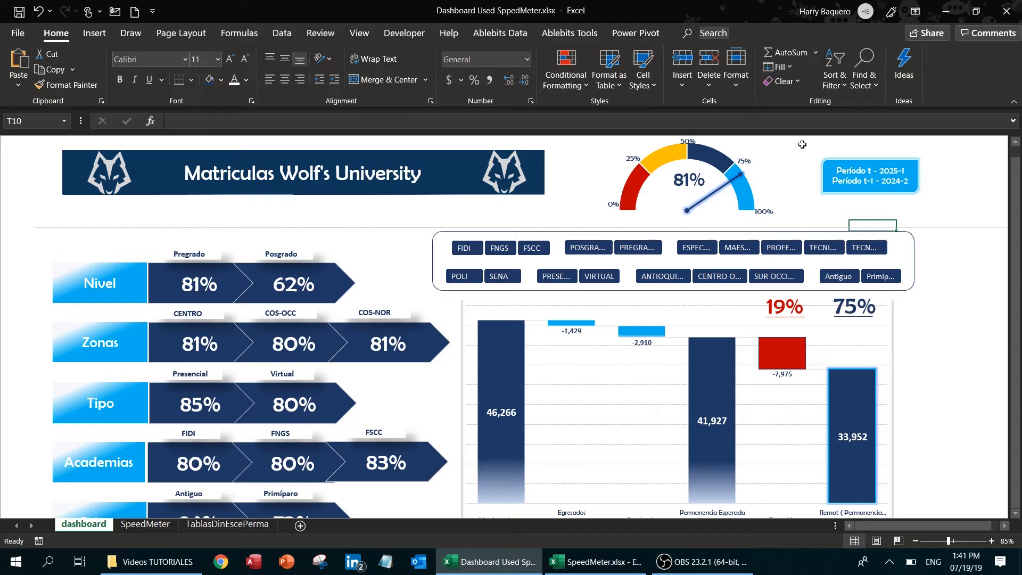
- Shift the dashboard's existing gauge close to the title banner and re-center its linked percentage label inside the arc
left_click(756, 150)
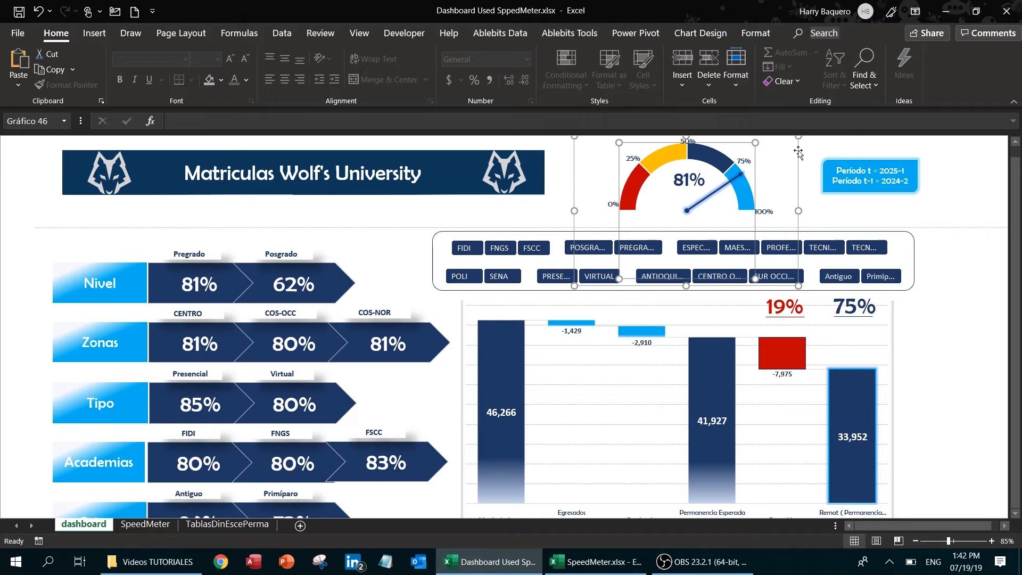
left_click_drag(799, 153, 732, 150)
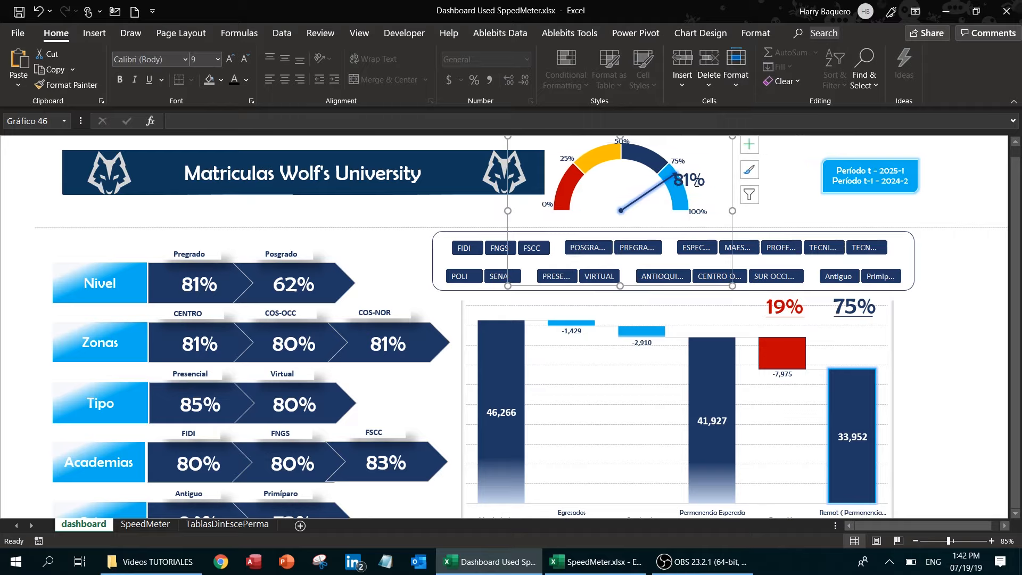
left_click(696, 183)
left_click_drag(706, 191, 640, 189)
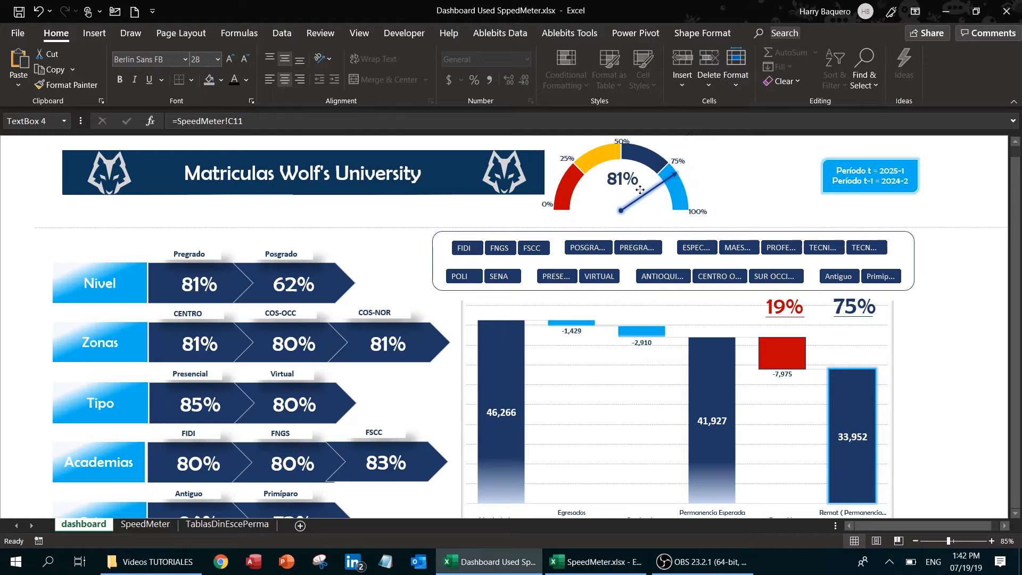
- Paste the copied red-needle gauge into the dashboard header and place it directly beside the existing gauge
left_click(777, 165)
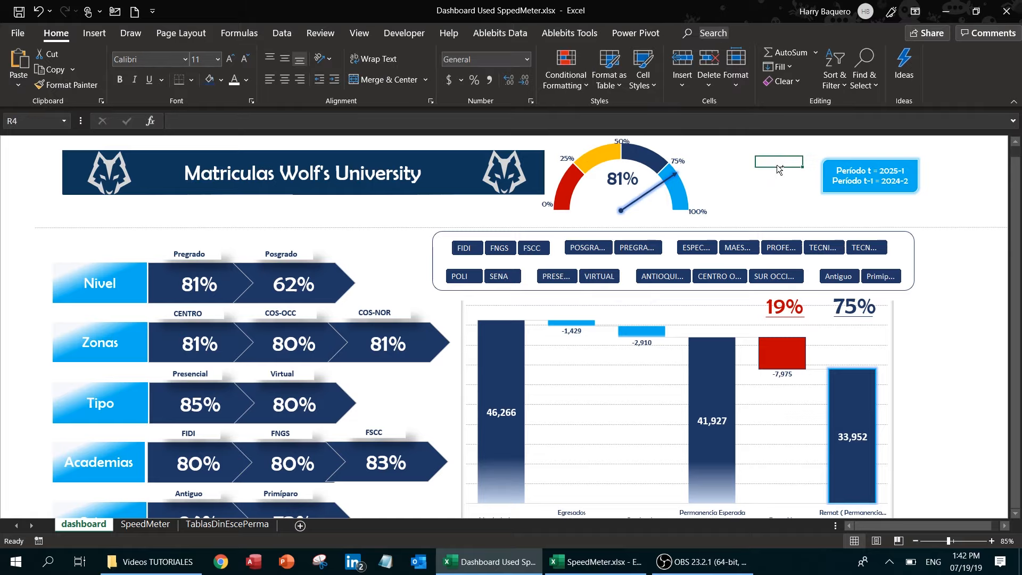
key("ctrl+v")
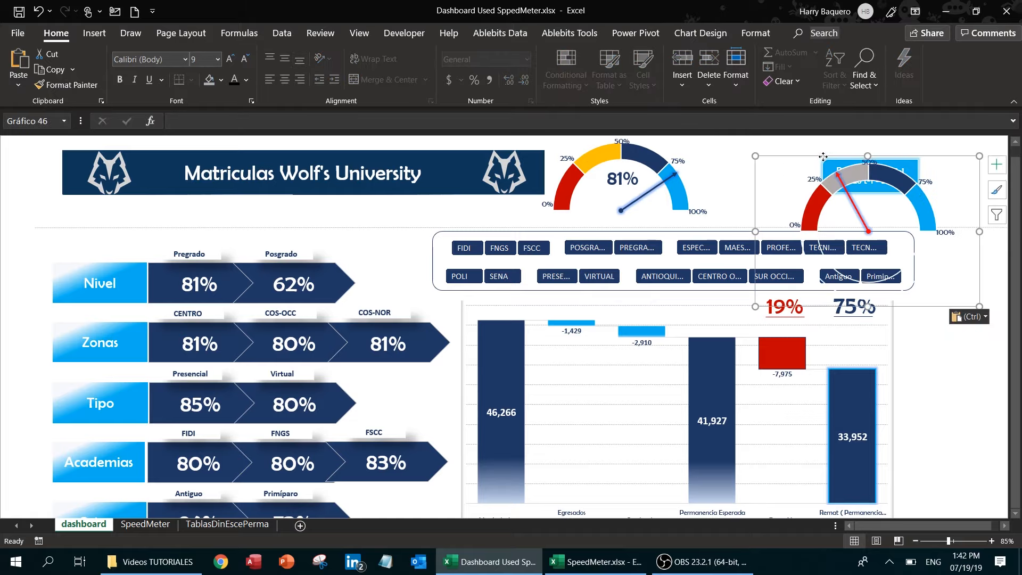
left_click_drag(823, 156, 733, 149)
left_click(939, 191)
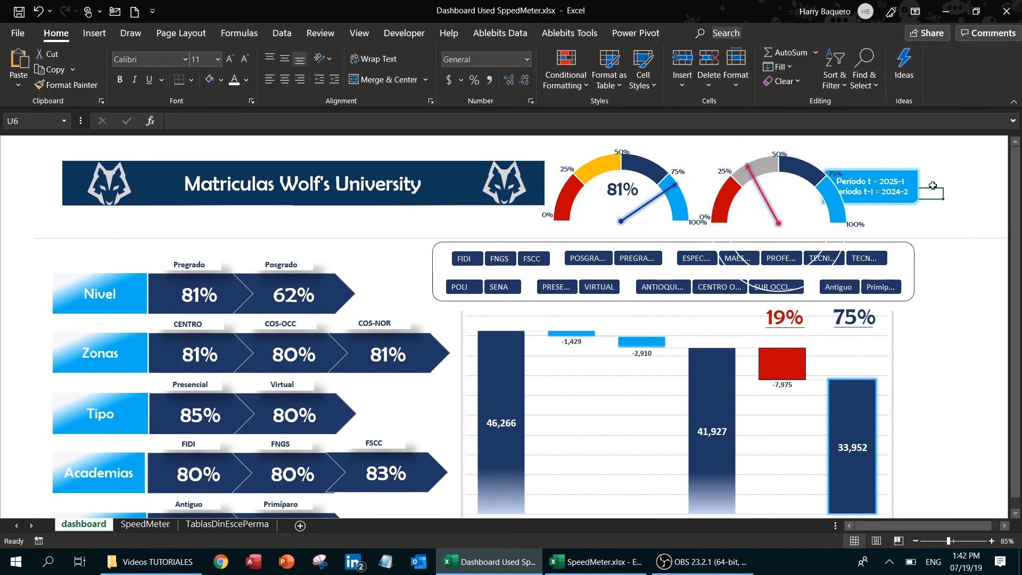
- Move the Período text box clear of the pasted gauge, and shift that gauge slightly away from the first one
left_click(905, 172)
left_click_drag(905, 172, 952, 171)
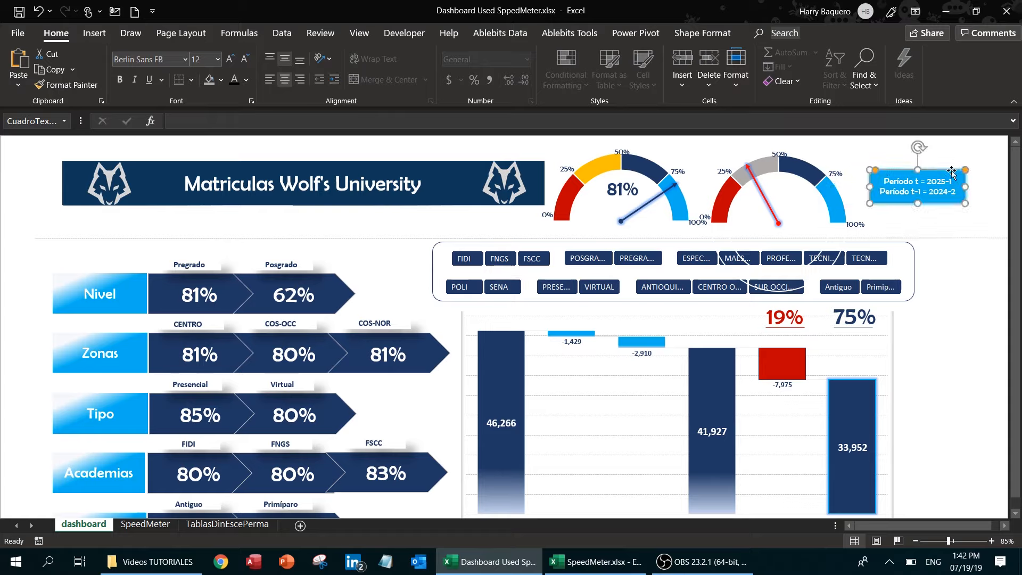
left_click(835, 160)
left_click_drag(825, 150, 834, 149)
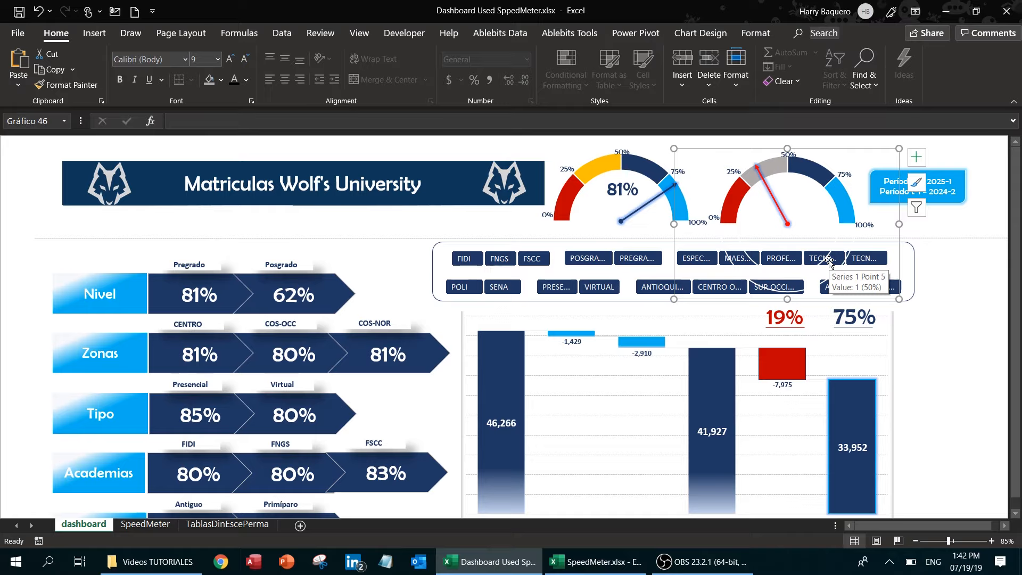
- Send the red-needle gauge to the back so that it sits behind the slicers
key("shift+F10")
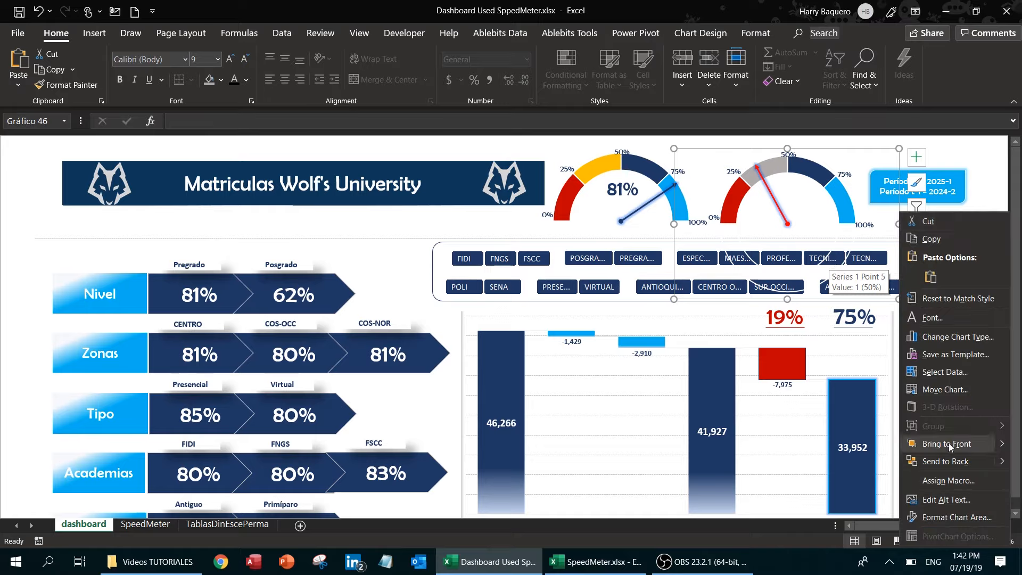
left_click(947, 462)
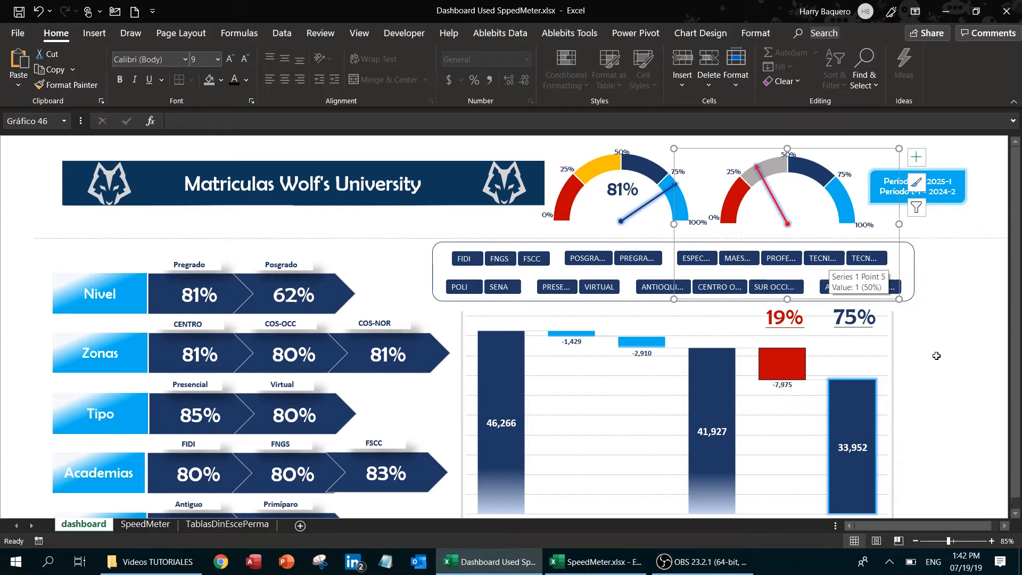
left_click(952, 267)
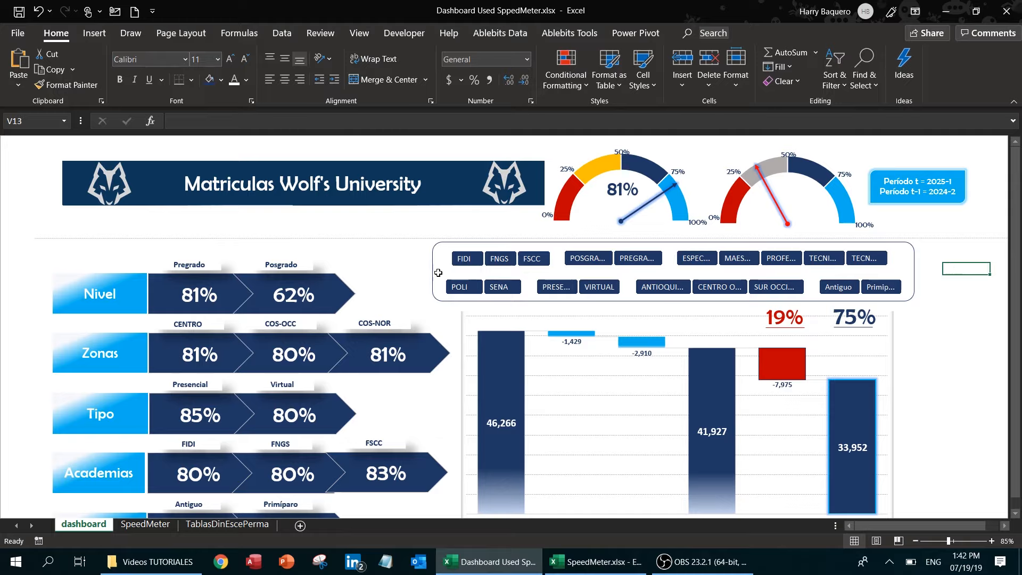
- Switch to the SpeedMeter.xlsx workbook and show its VisualData sheet
left_click(597, 562)
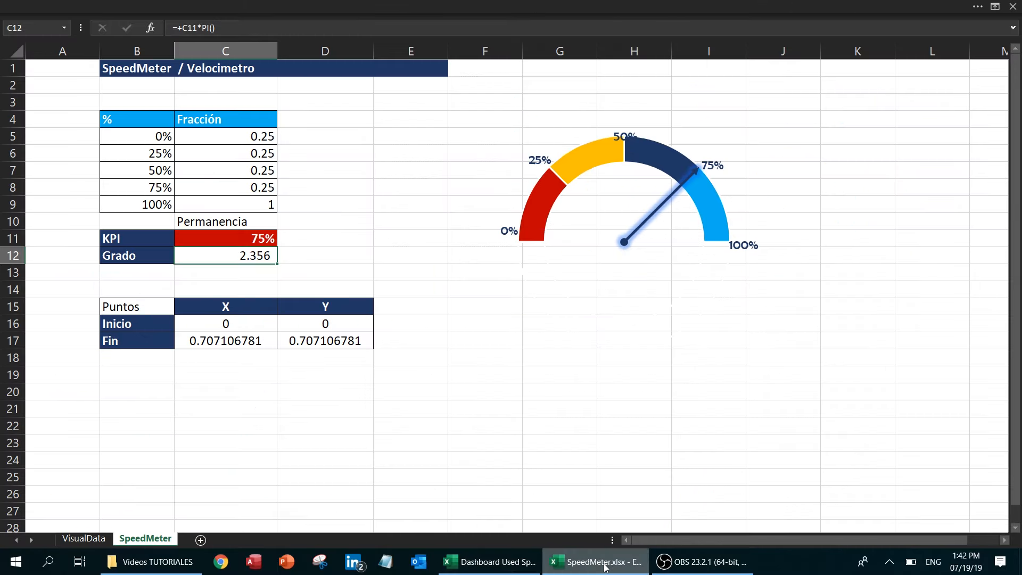
left_click(85, 539)
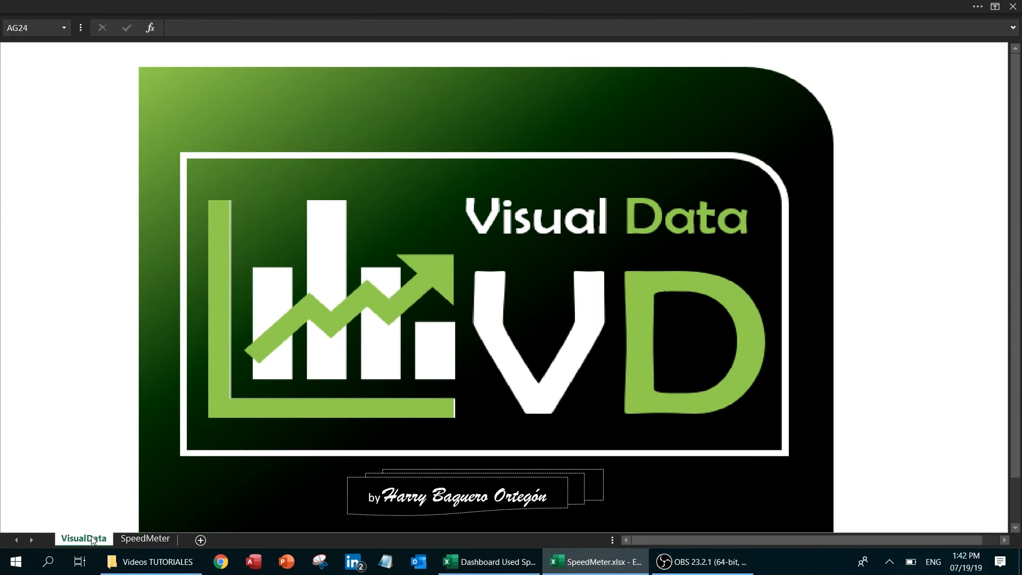